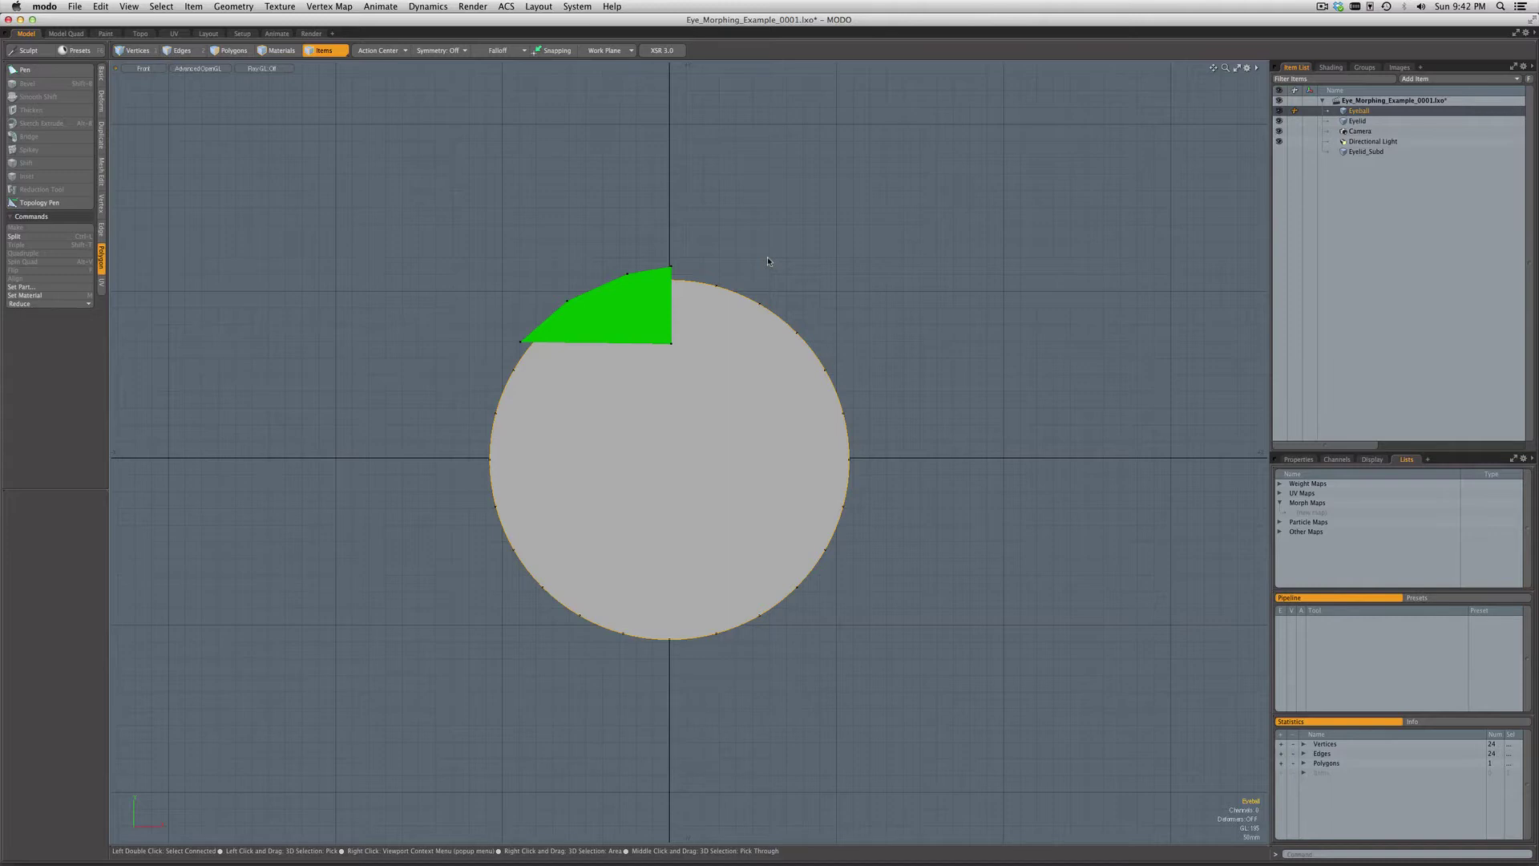
Hide and reshow the Eyelid mesh, and select it to preview its Closed morph map.
{"action": "left_click", "coordinate": [1279, 121]}
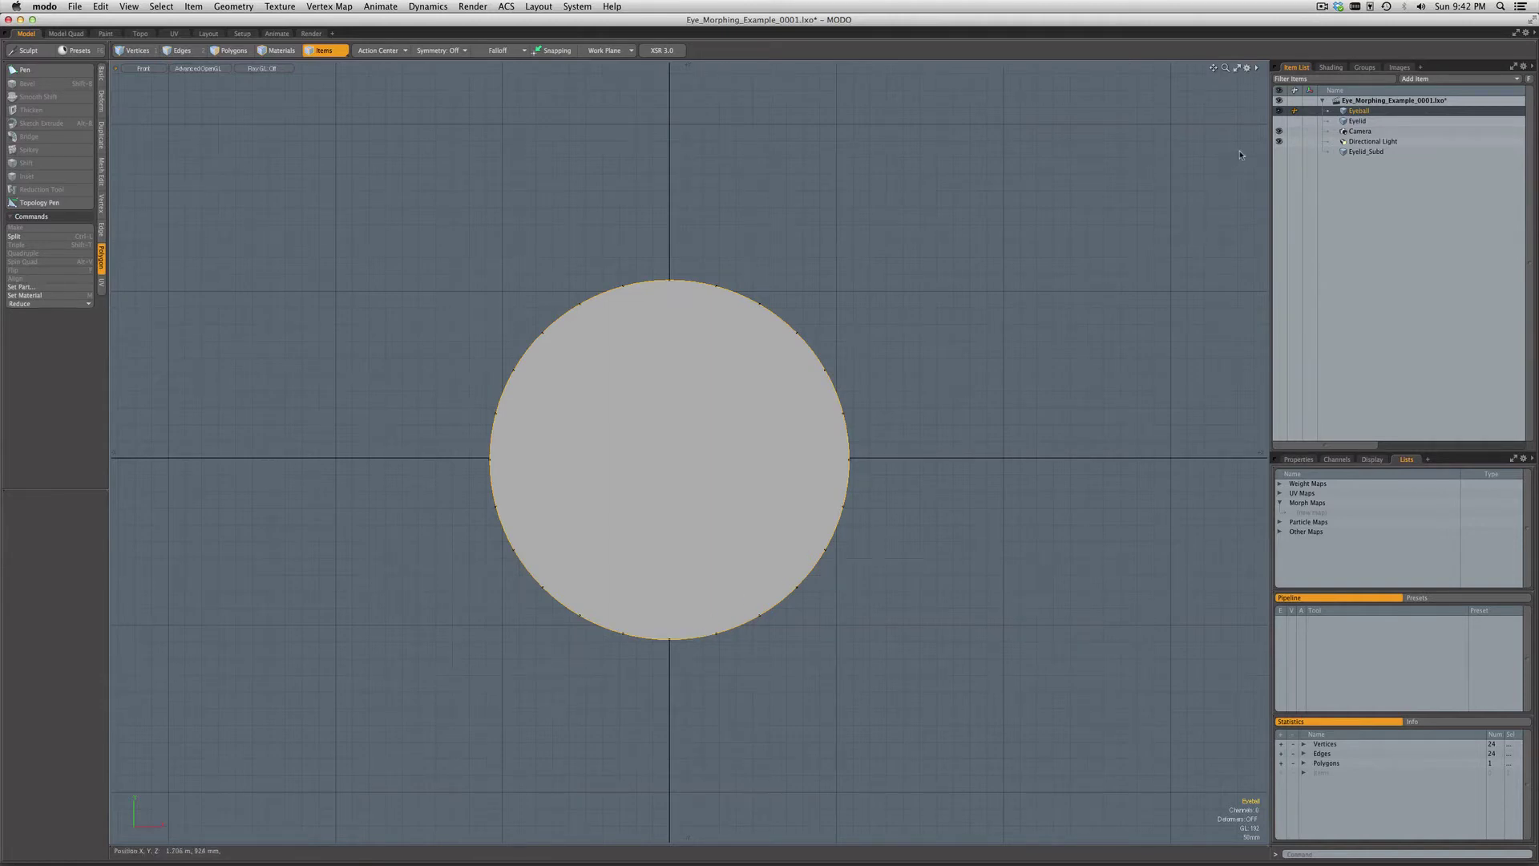
{"action": "left_click", "coordinate": [1279, 120]}
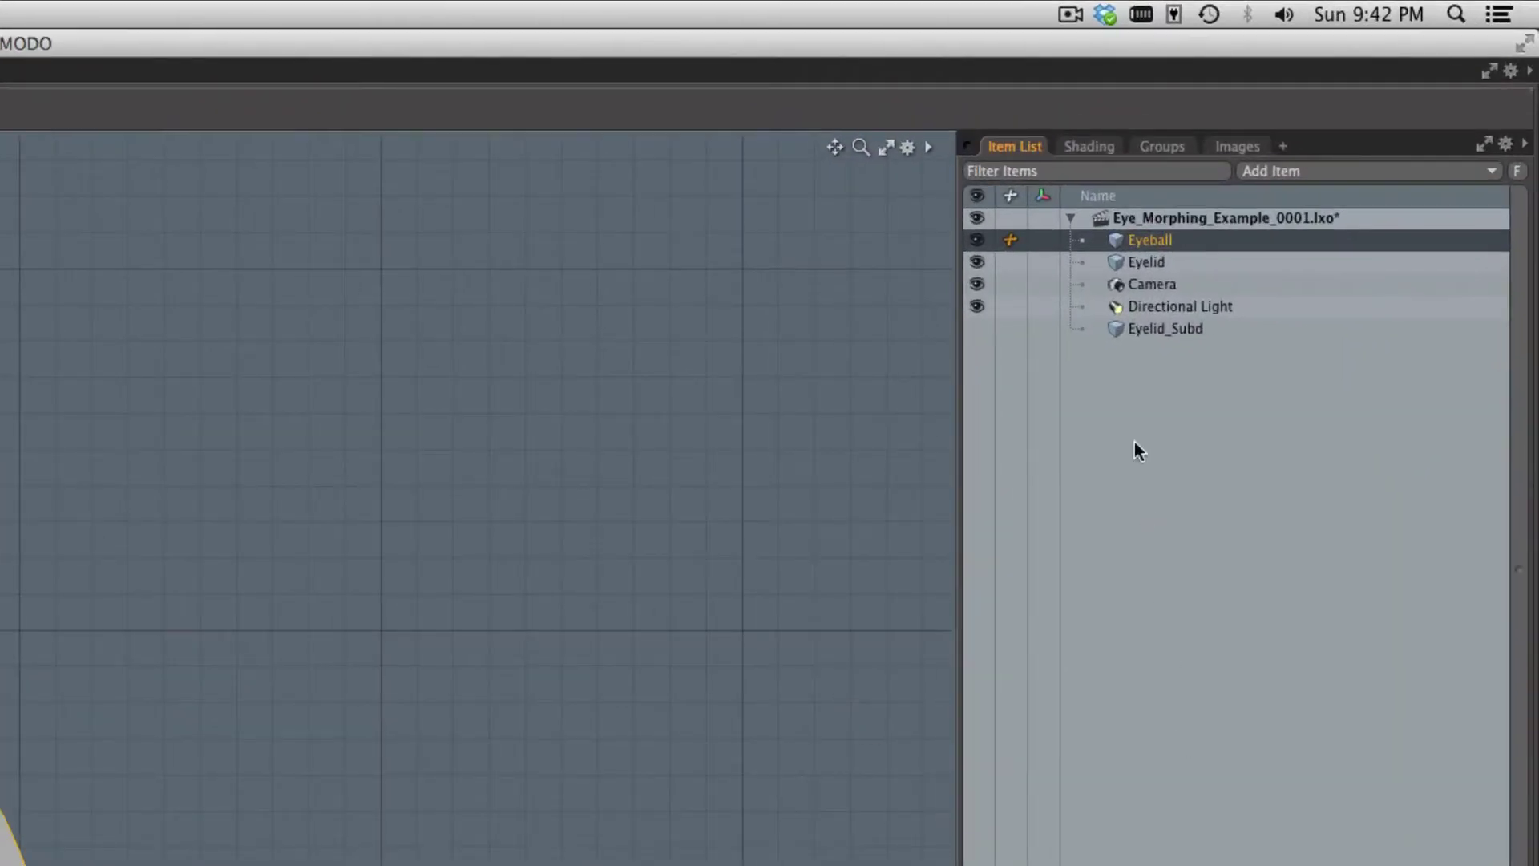
{"action": "left_click", "coordinate": [1159, 262]}
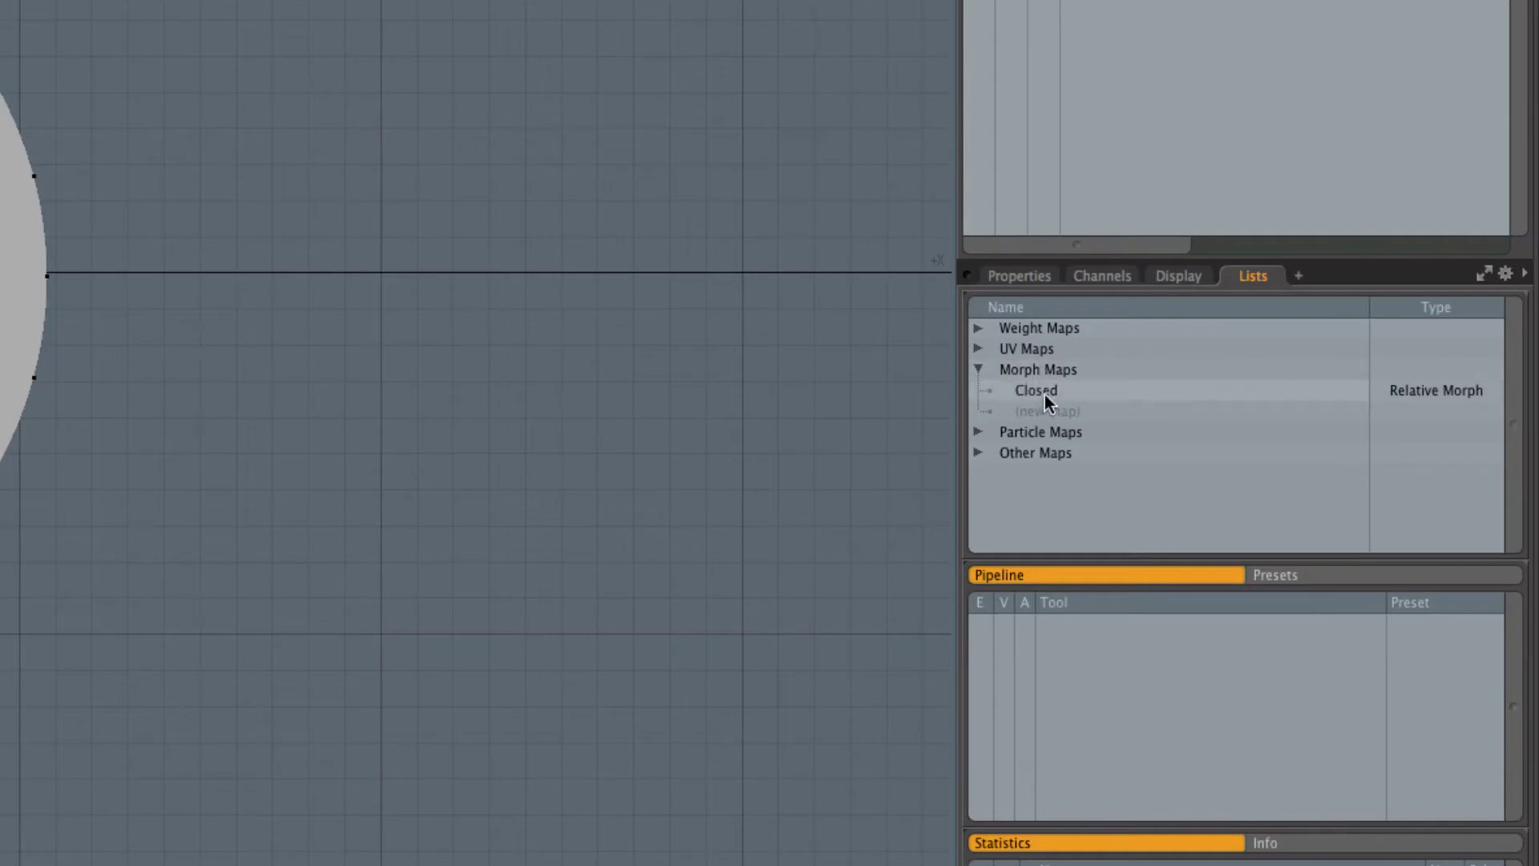
{"action": "left_click", "coordinate": [1042, 392]}
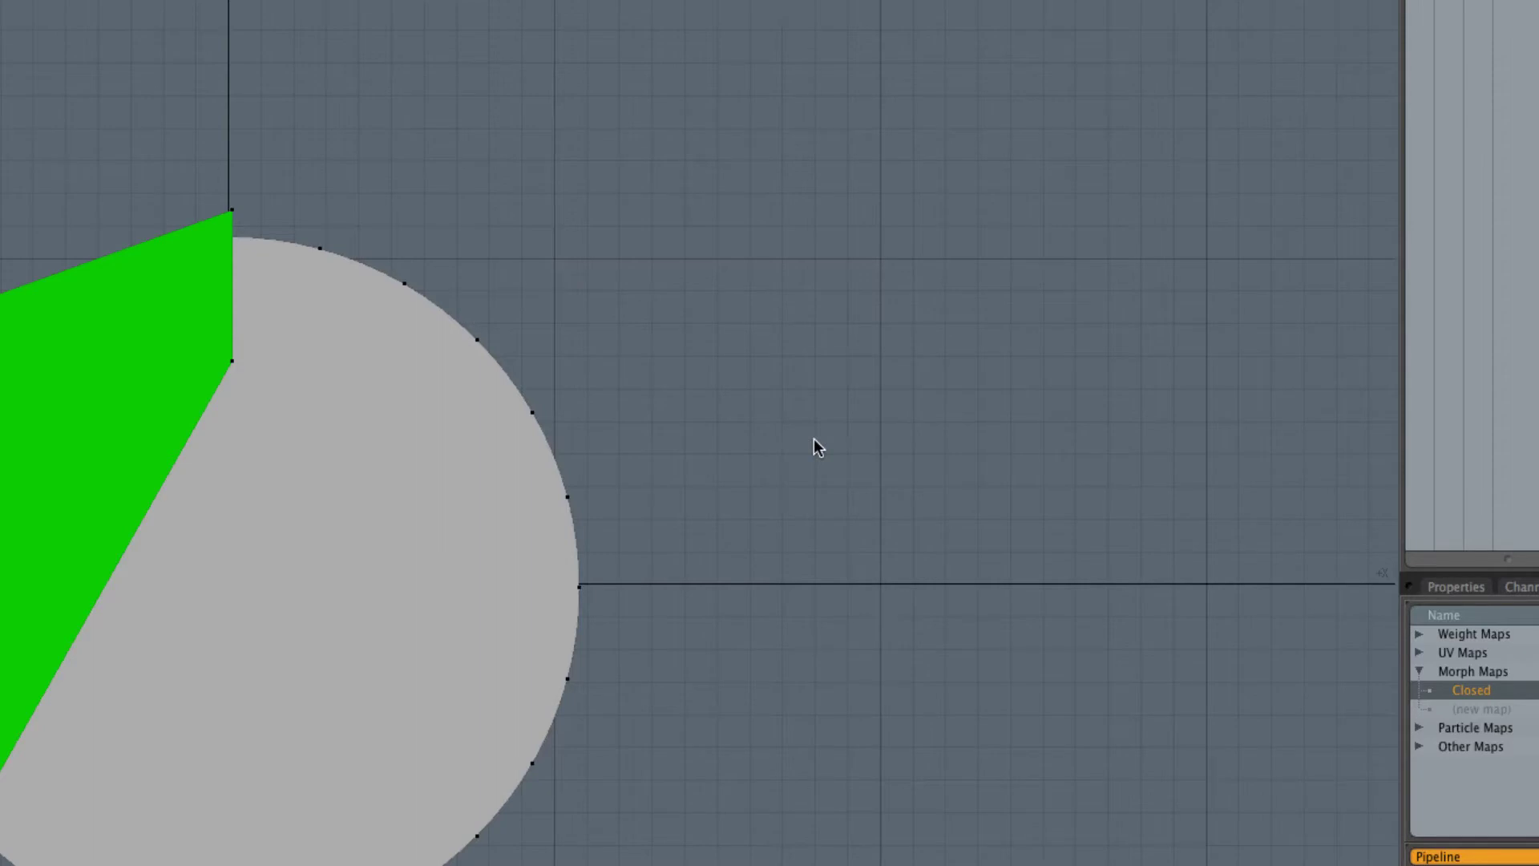
Toggle the Closed morph map off and on to compare the eyelid's shapes, leaving the map deselected.
{"action": "key", "text": "o"}
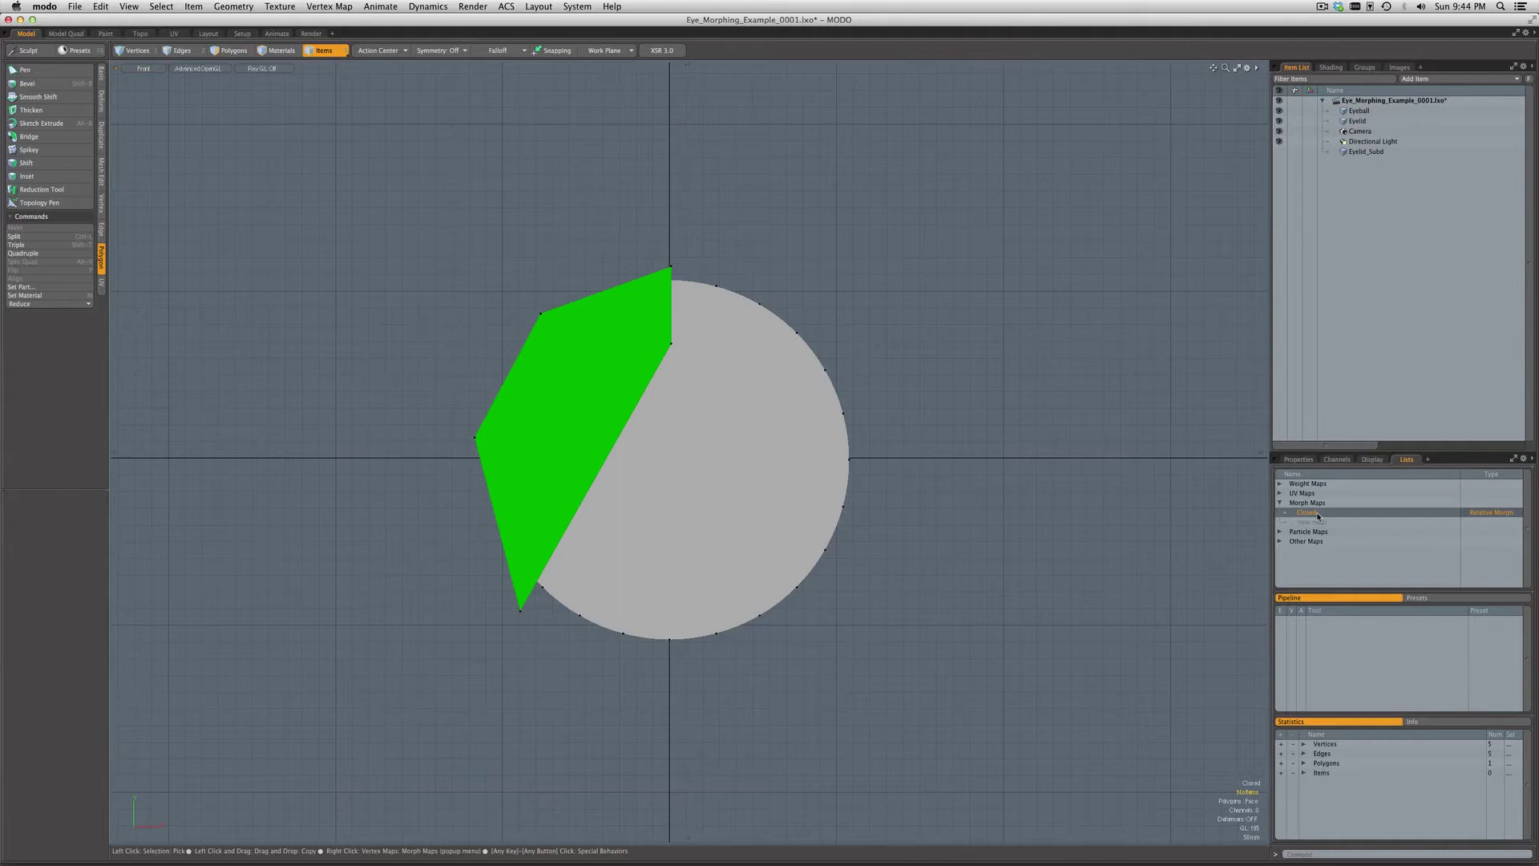
{"action": "key", "text": "ctrl"}
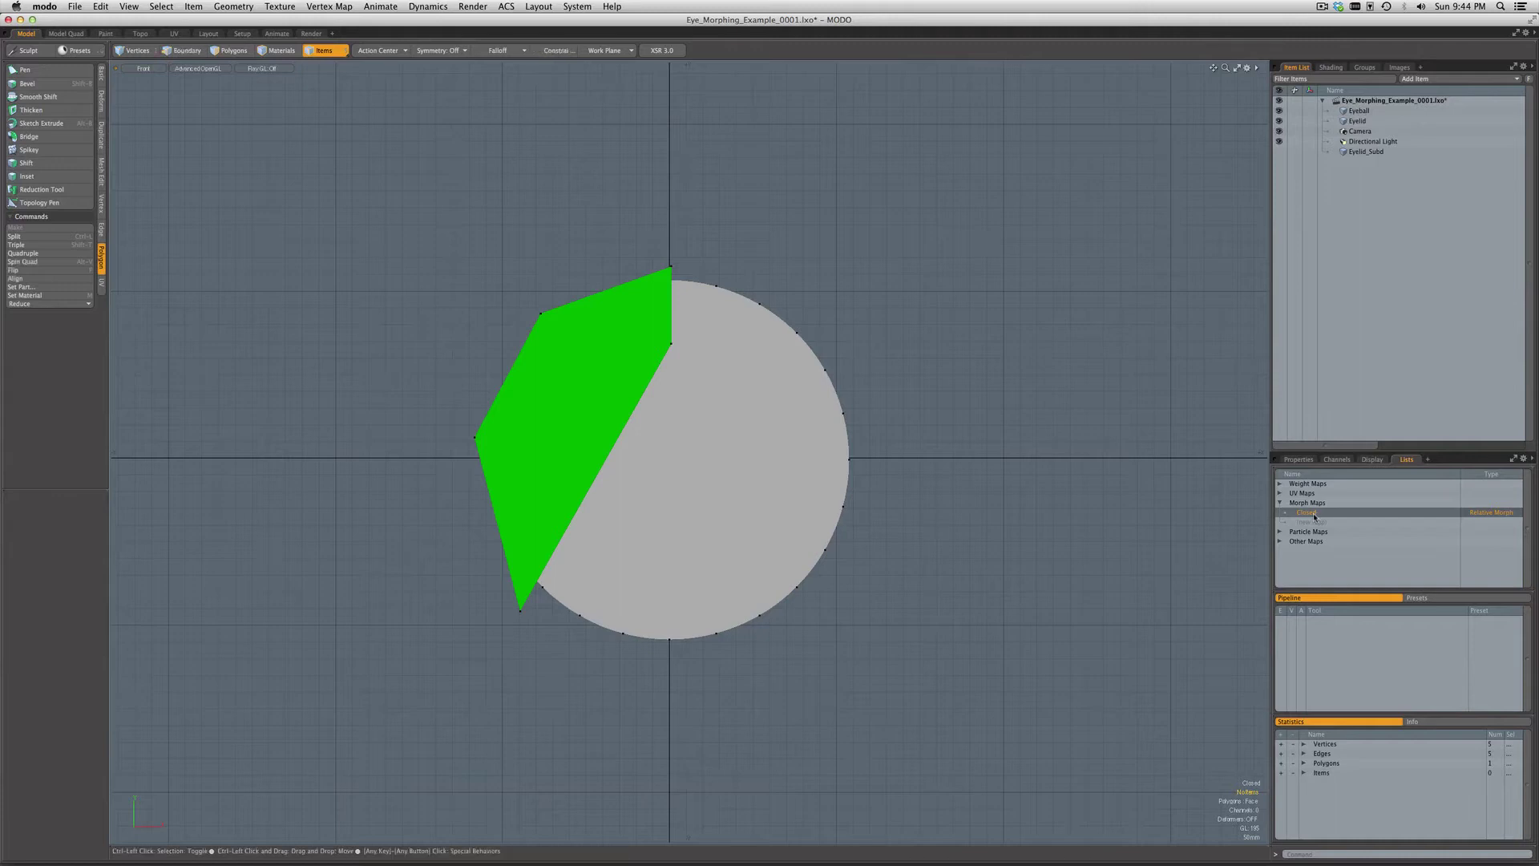
{"action": "left_click", "coordinate": [1315, 516], "text": "ctrl"}
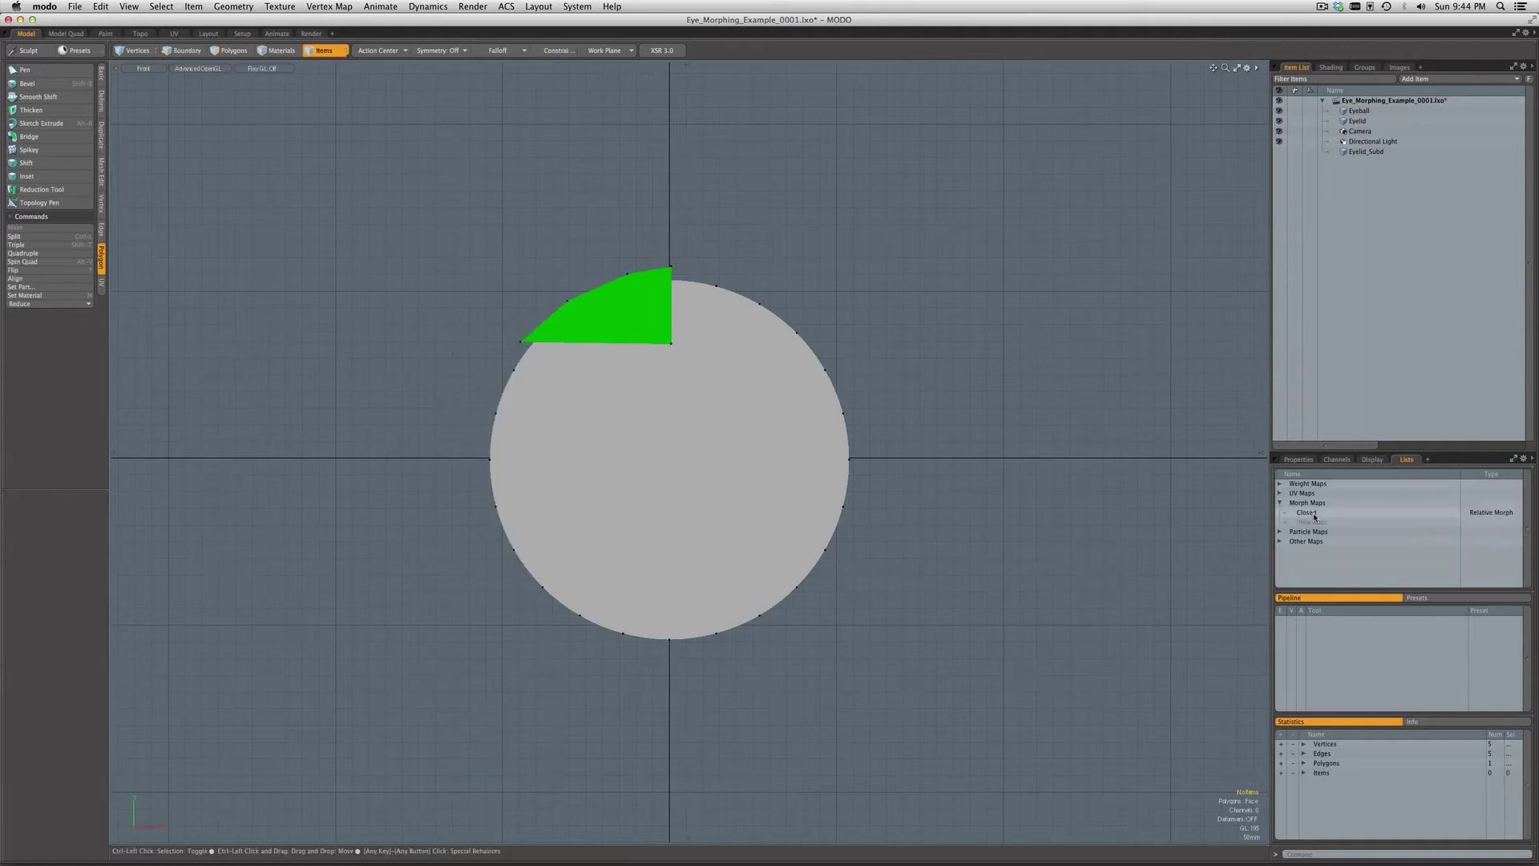
{"action": "left_click", "coordinate": [1315, 516]}
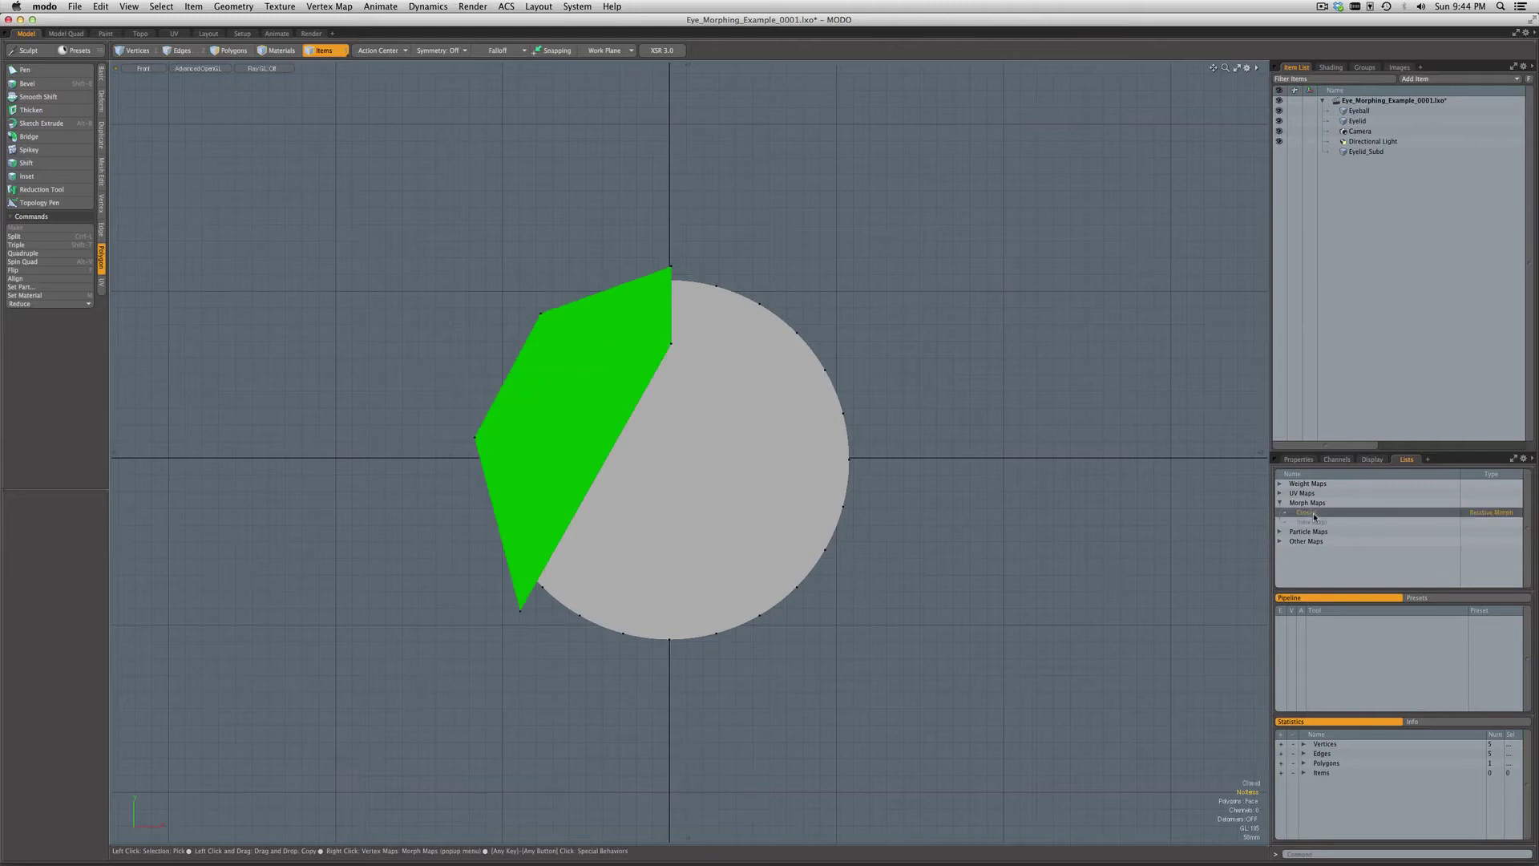
{"action": "left_click", "coordinate": [1314, 516], "text": "ctrl"}
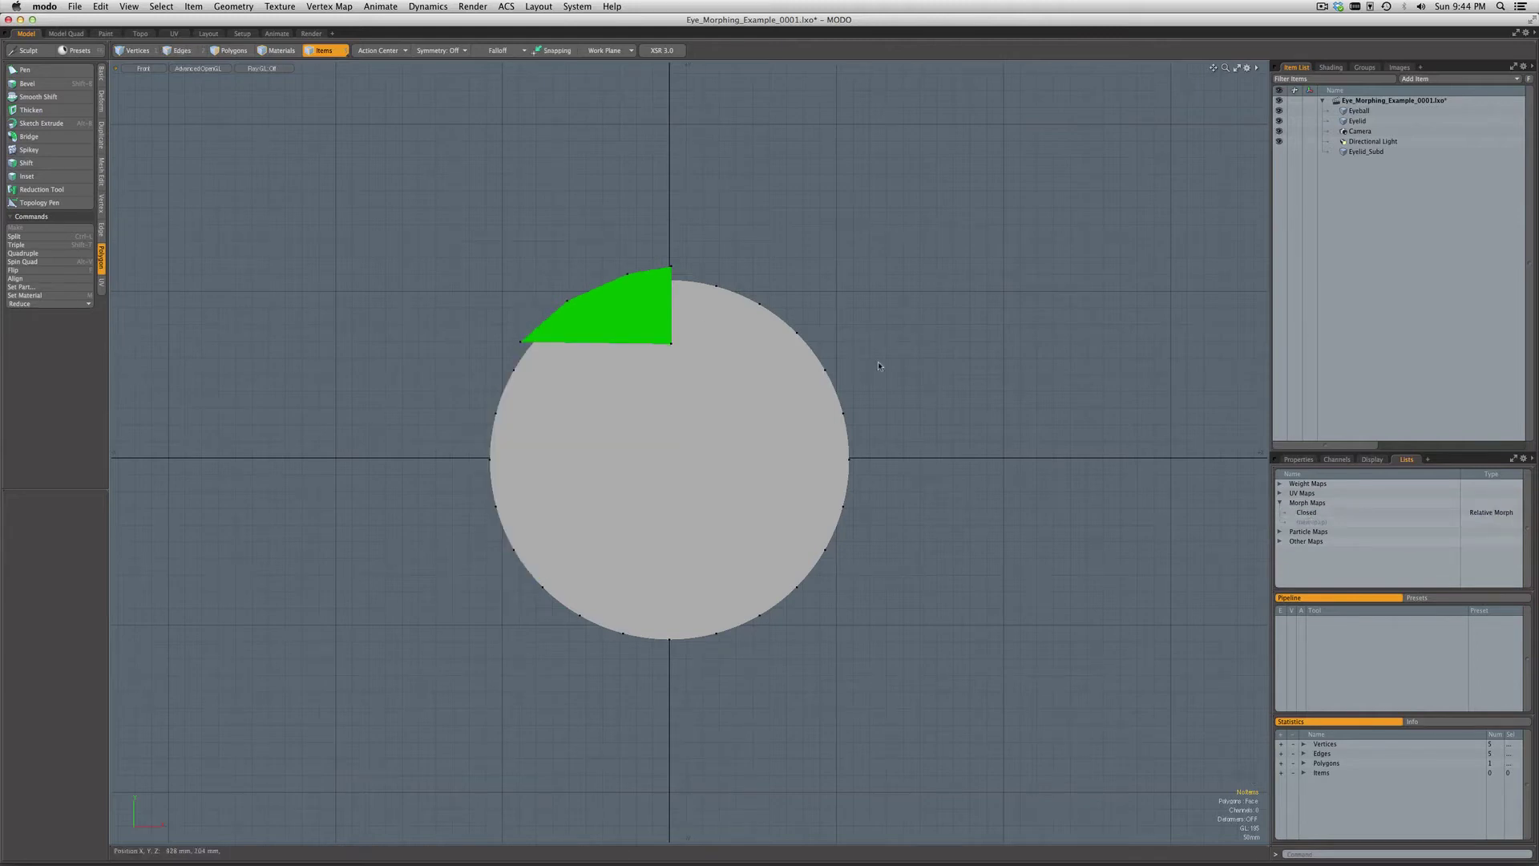
Switch to the Setup layout and add a morph influence for the eyelid's Closed morph map.
{"action": "left_click", "coordinate": [242, 33]}
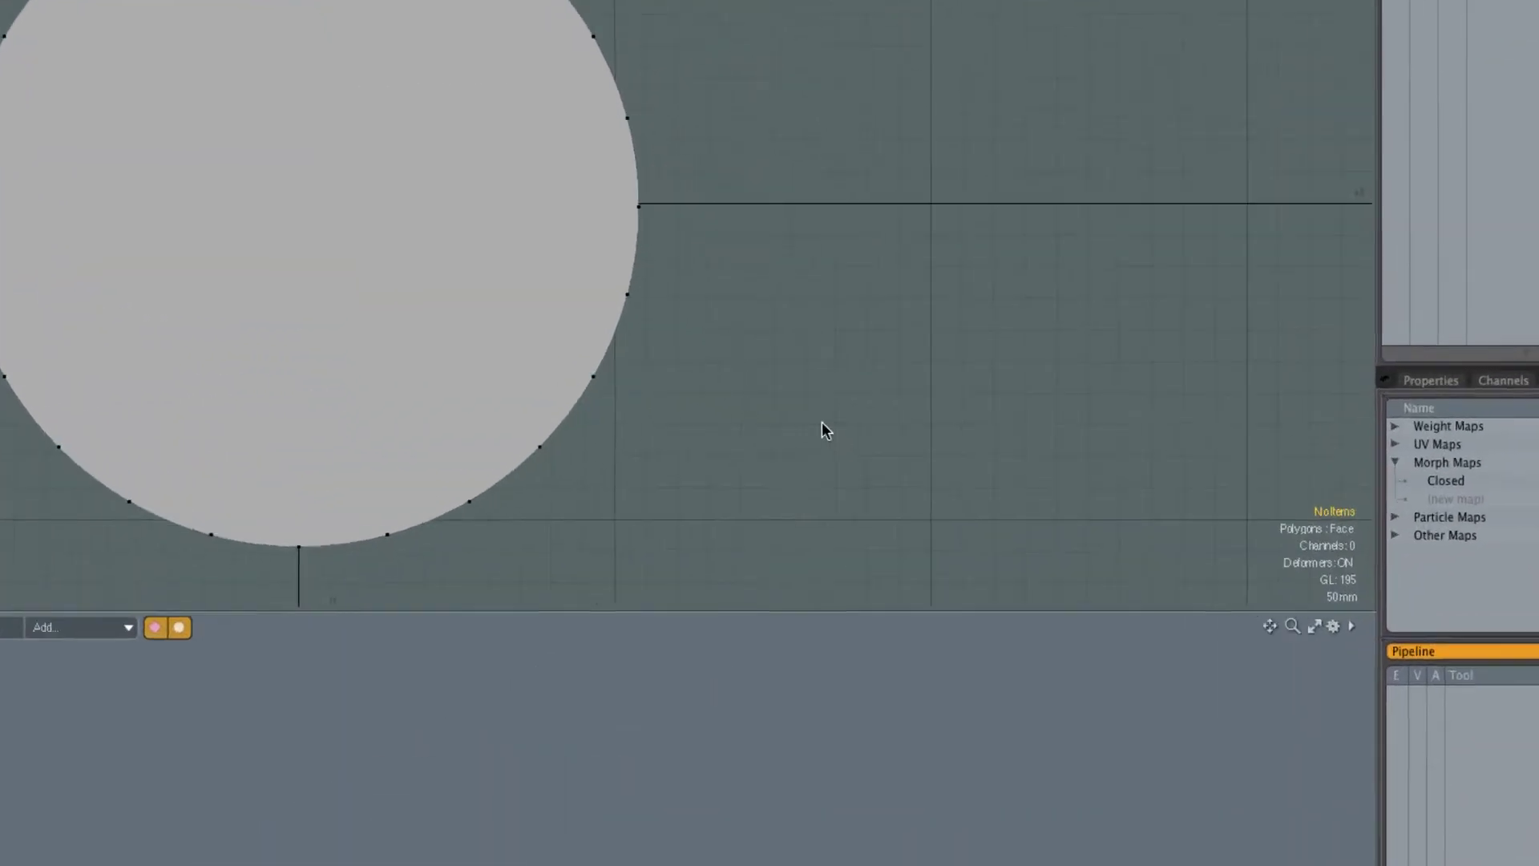
{"action": "key", "text": "o"}
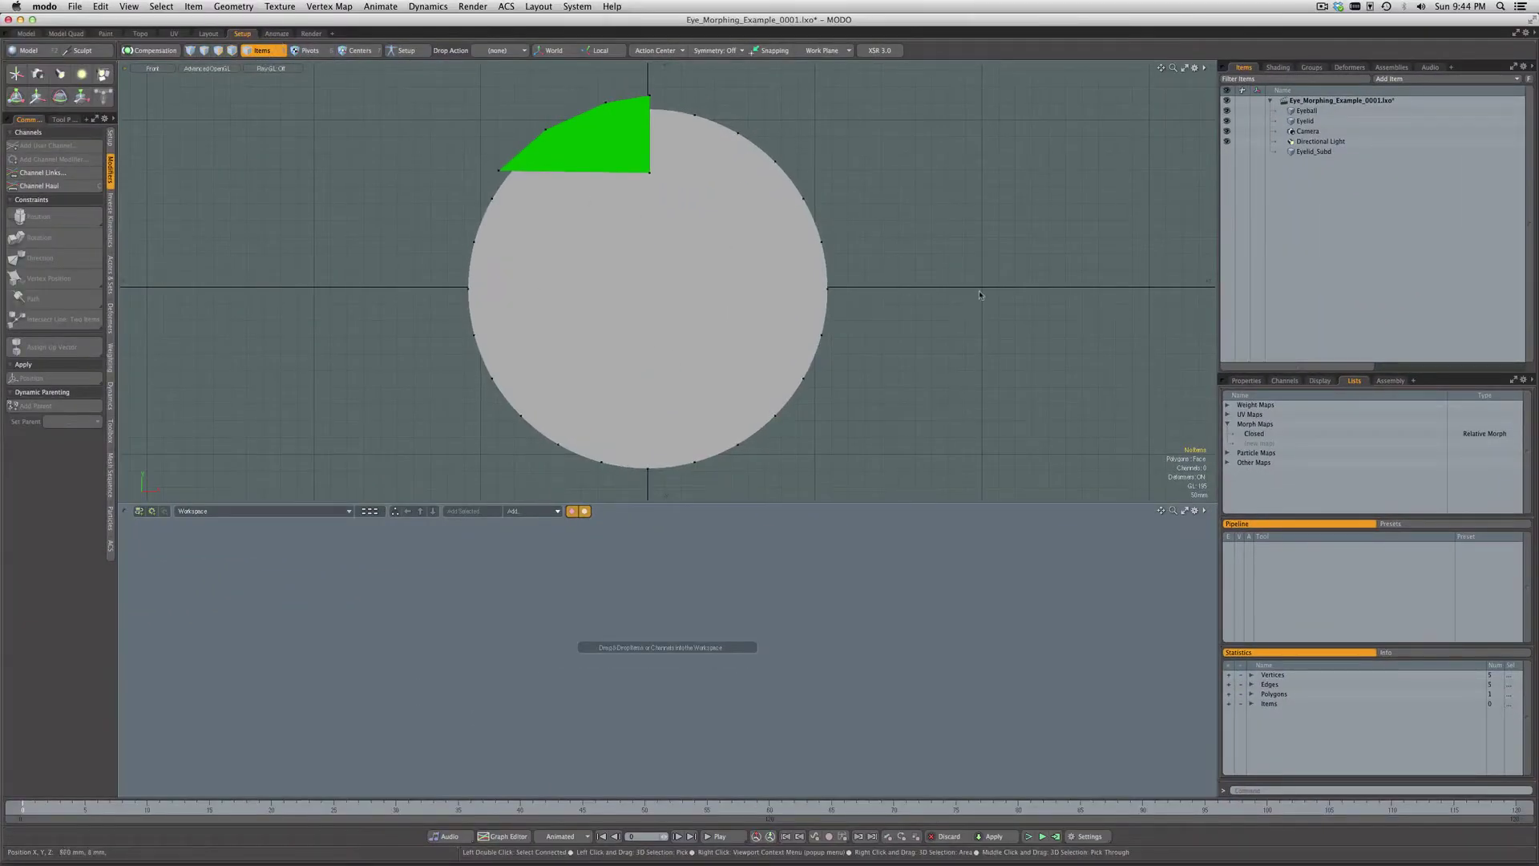
{"action": "left_click", "coordinate": [1254, 434]}
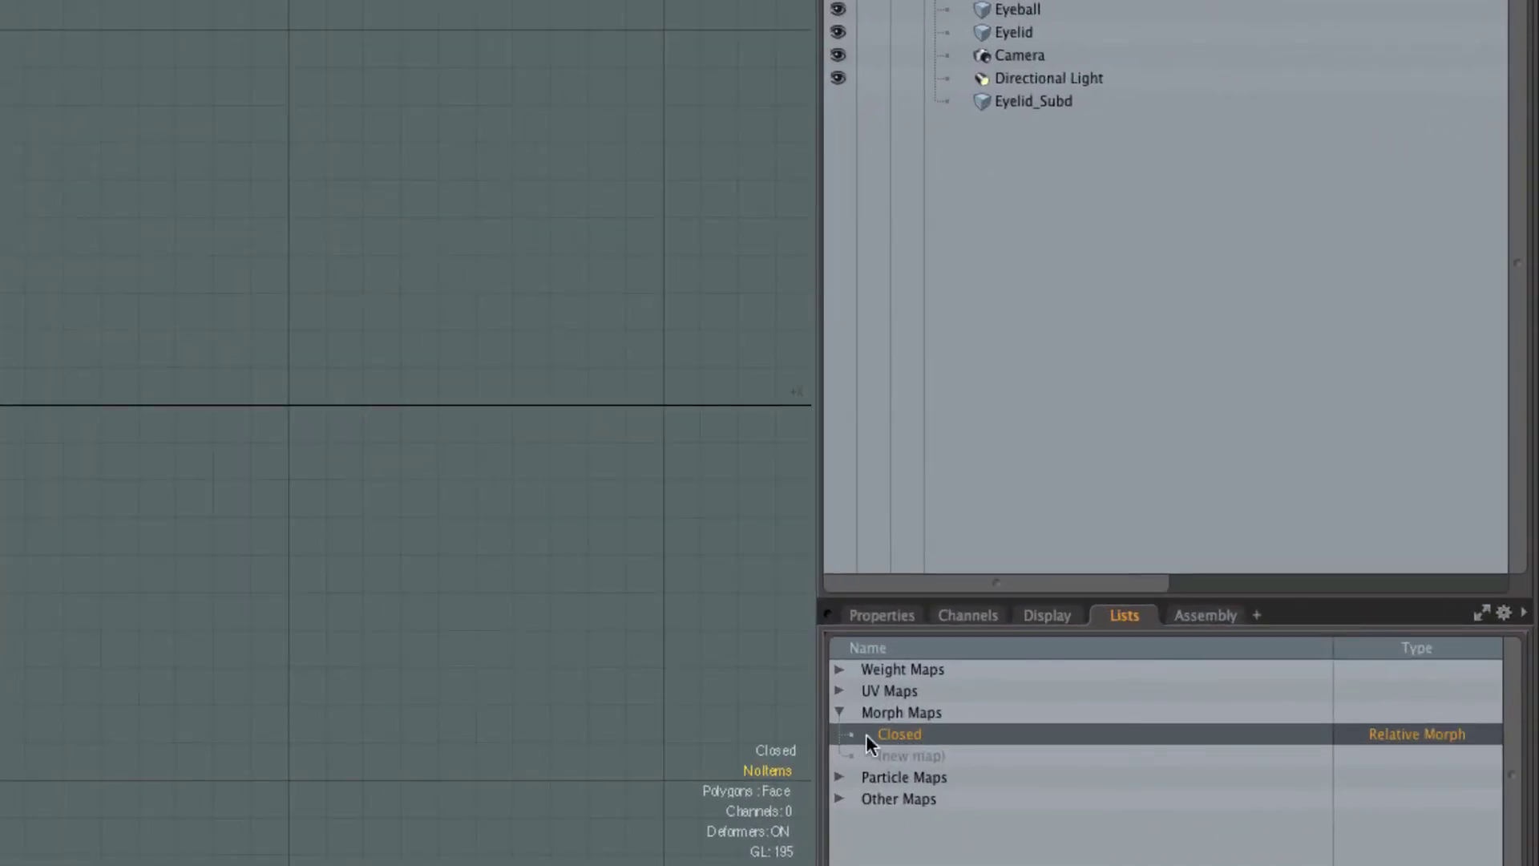
{"action": "right_click", "coordinate": [903, 738]}
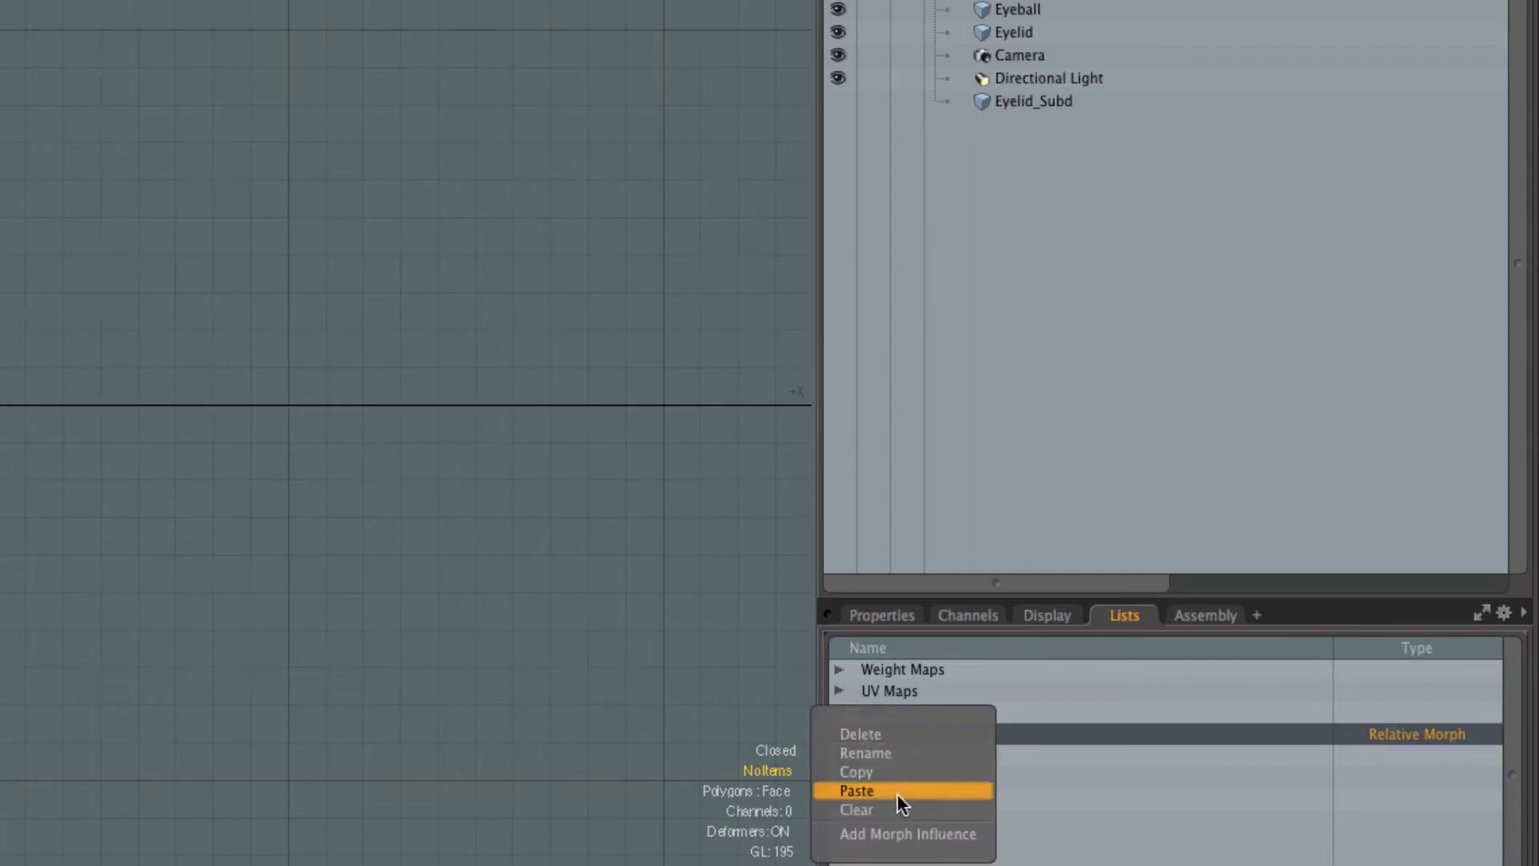
{"action": "left_click", "coordinate": [901, 835]}
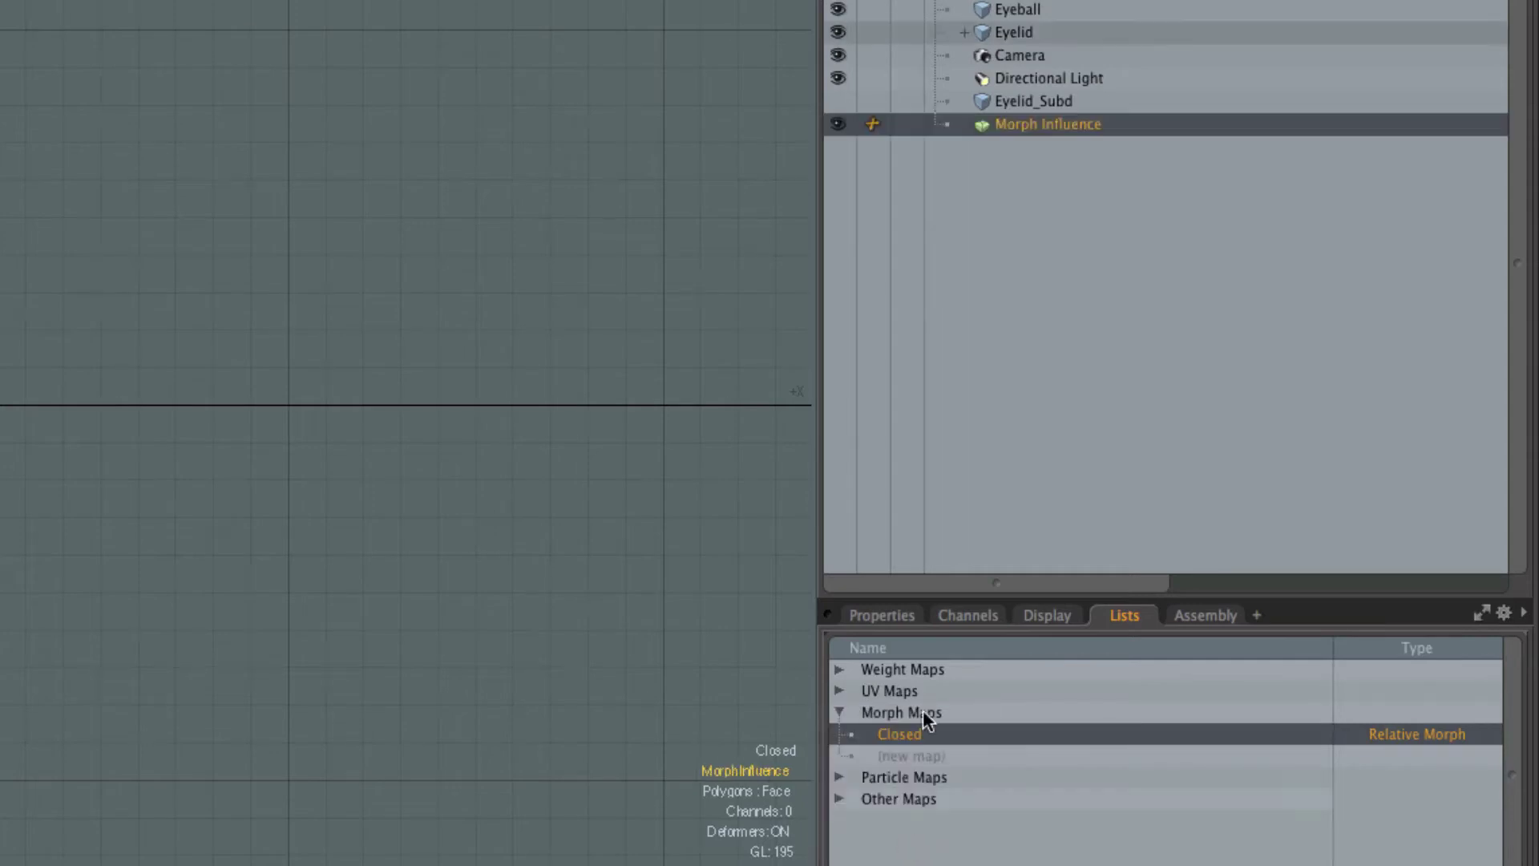
Rename the new deformer as Morph Influence Closed and hide it in the viewport.
{"action": "right_click", "coordinate": [1079, 131]}
{"action": "left_click", "coordinate": [1081, 126]}
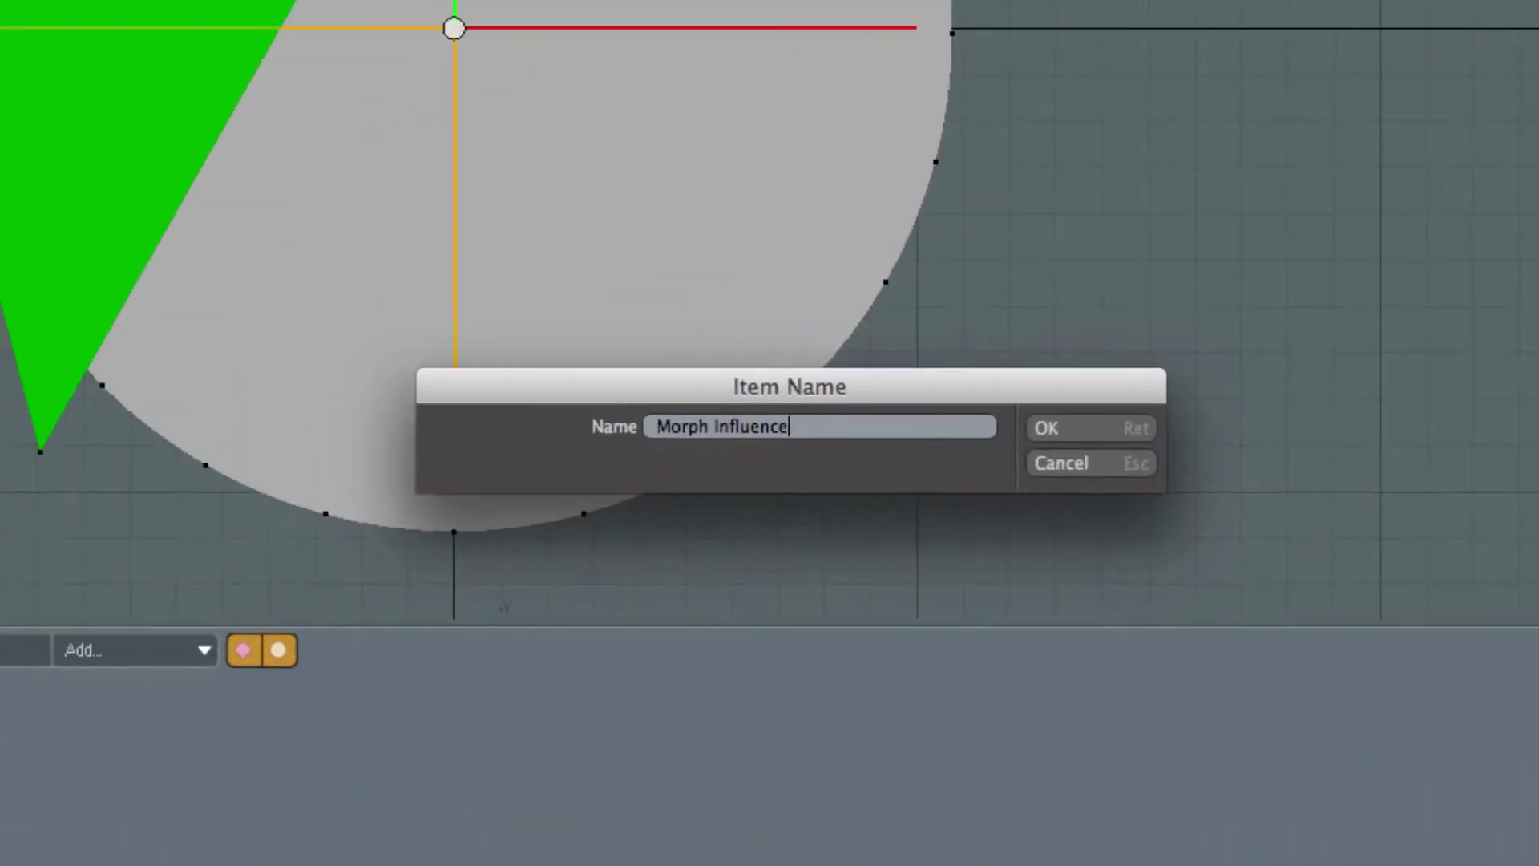
{"action": "type", "text": "Closed"}
{"action": "key", "text": "Return"}
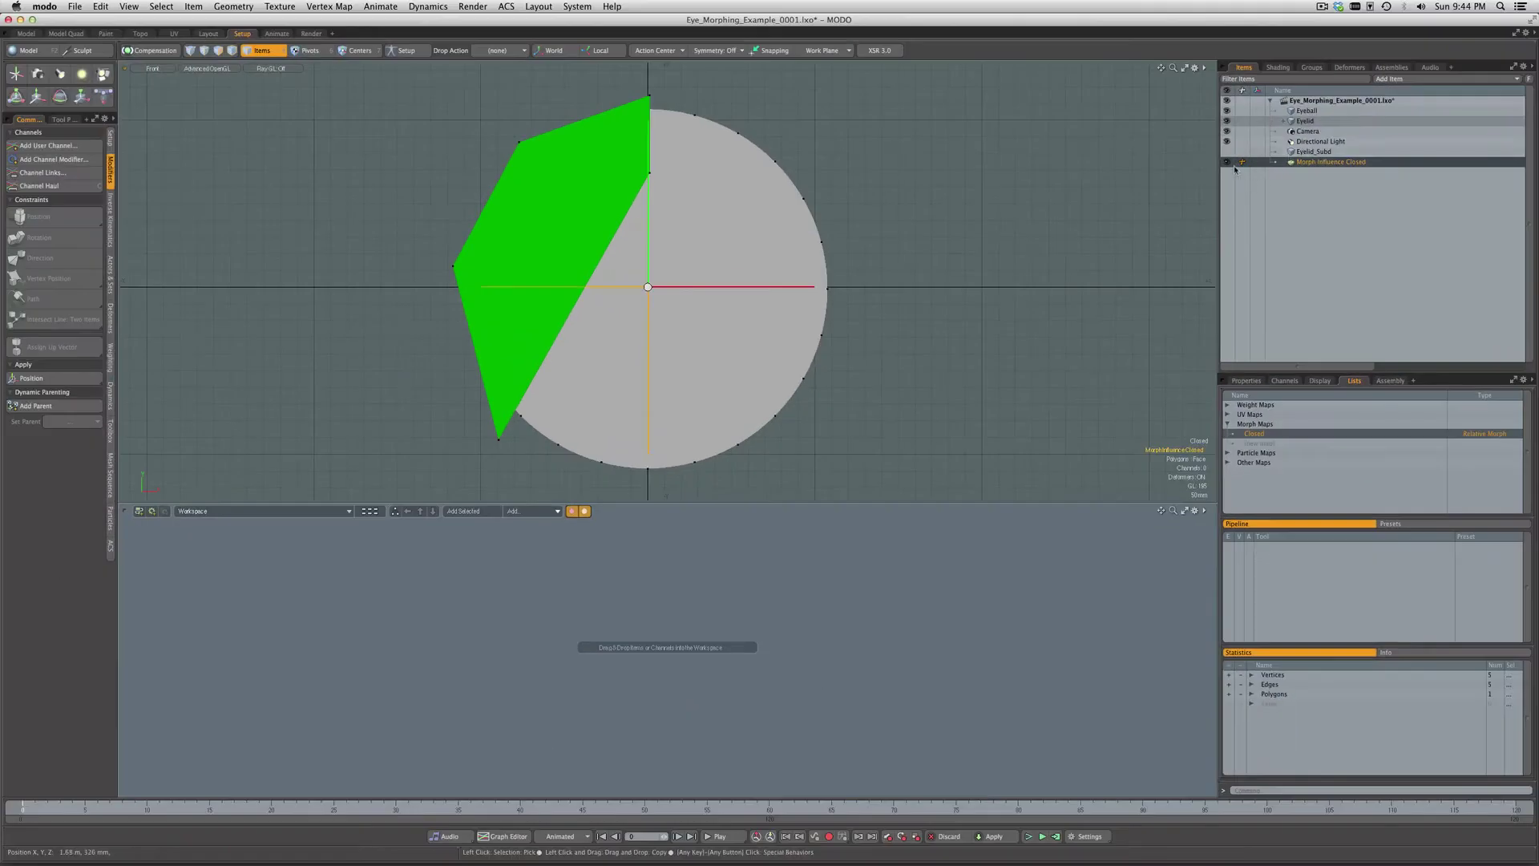
{"action": "left_click", "coordinate": [1226, 162]}
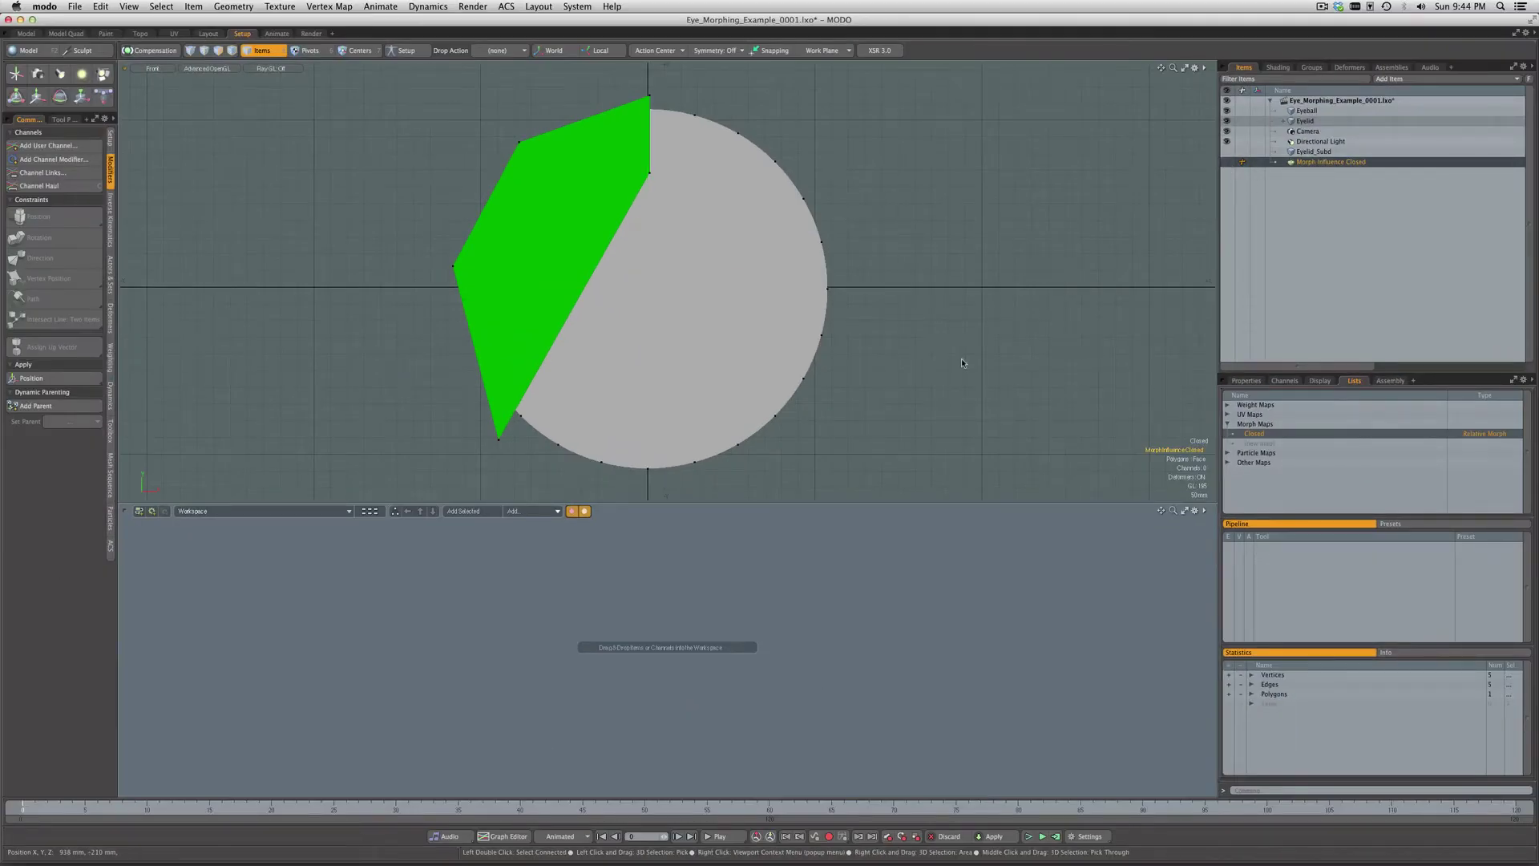
Check the deformer list and set the Strength channel of Morph Influence Closed to 0%.
{"action": "left_click", "coordinate": [1349, 68]}
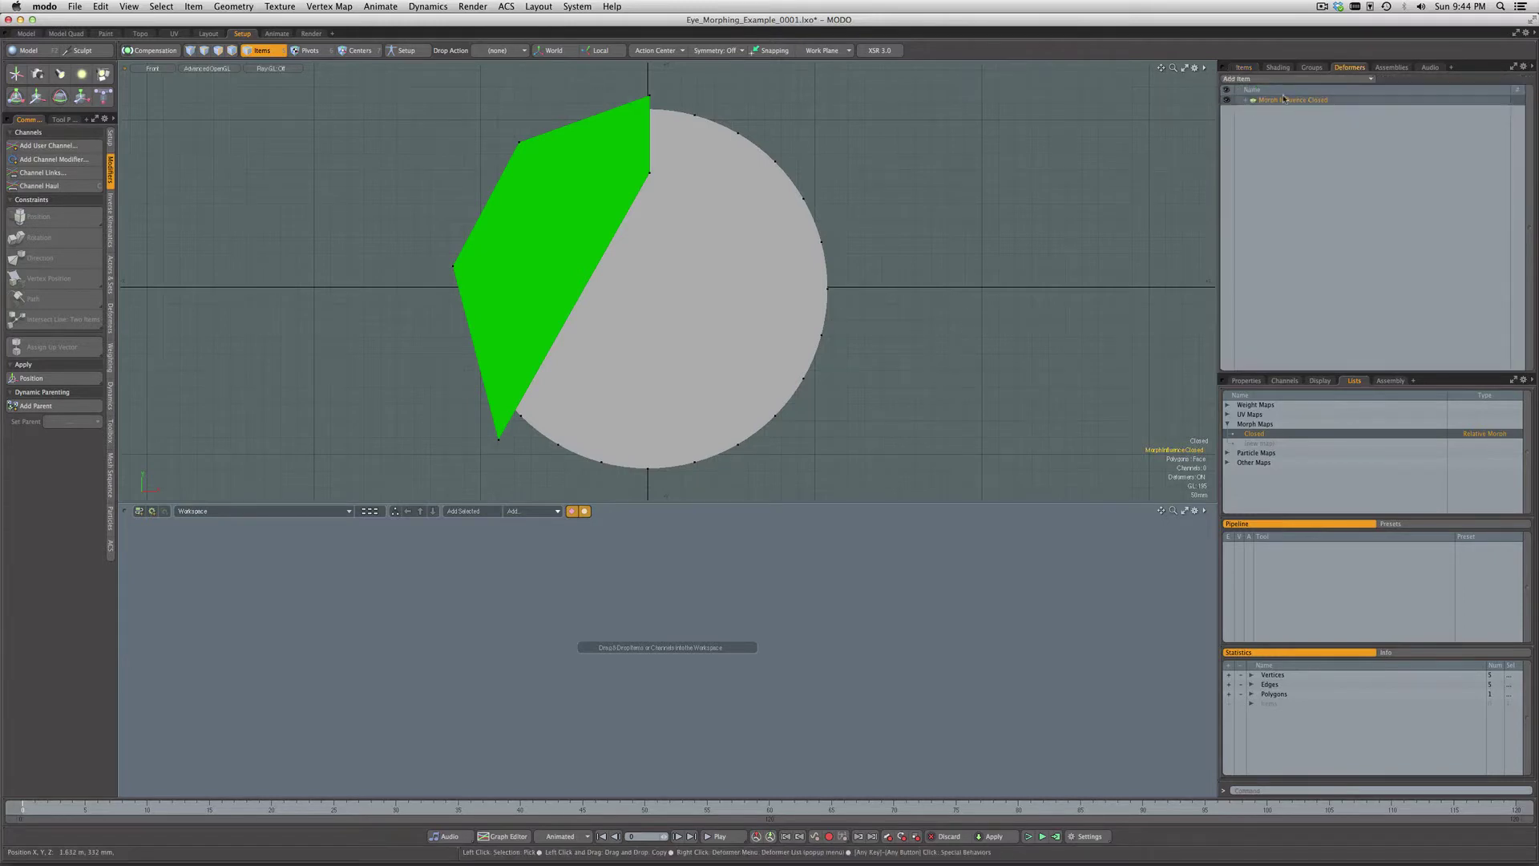
{"action": "left_click", "coordinate": [1243, 67]}
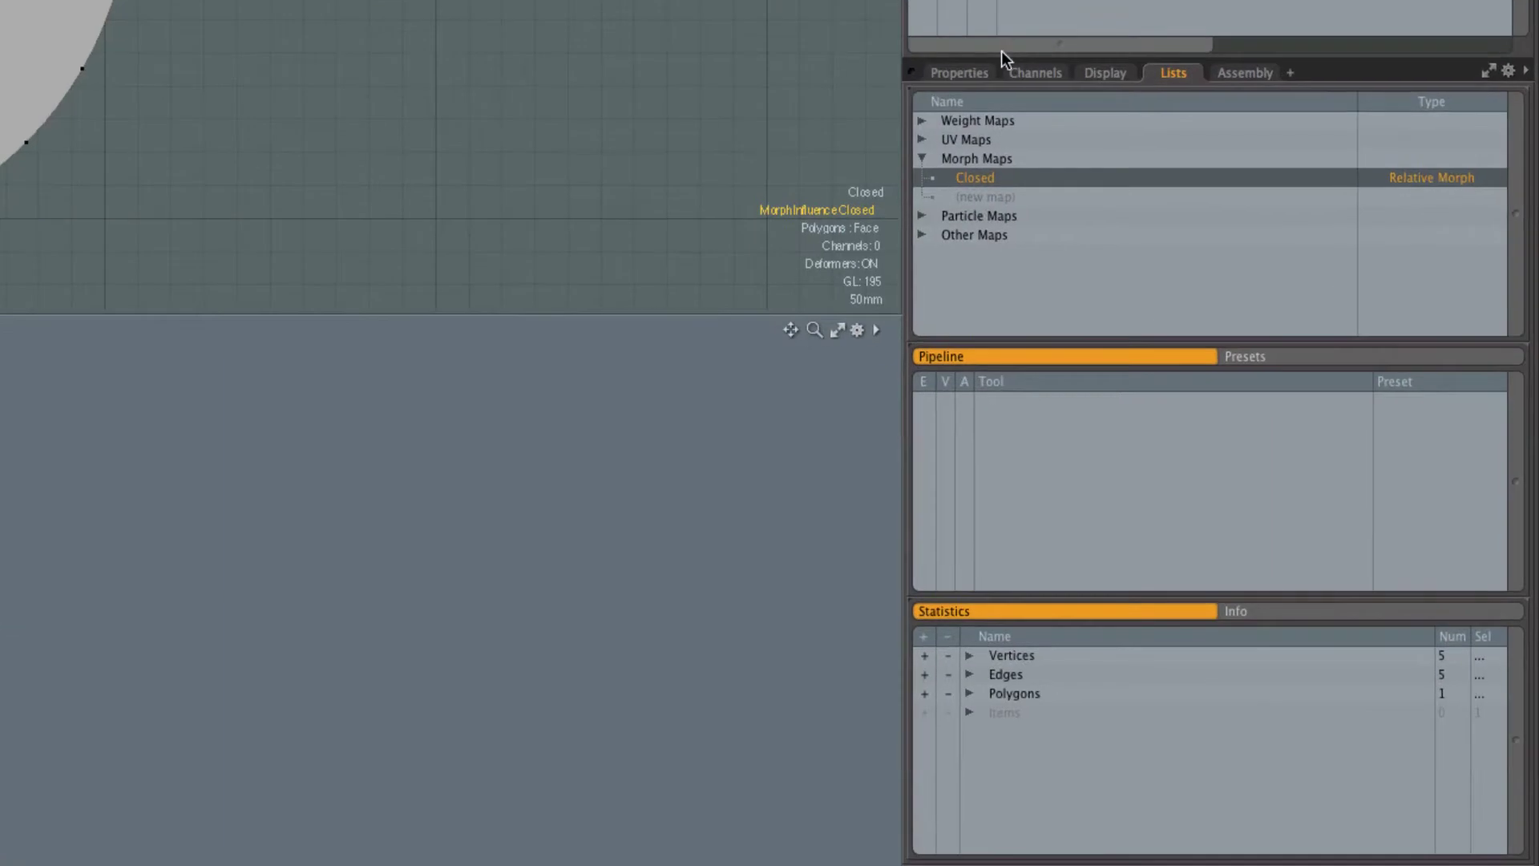
{"action": "left_click", "coordinate": [1285, 381]}
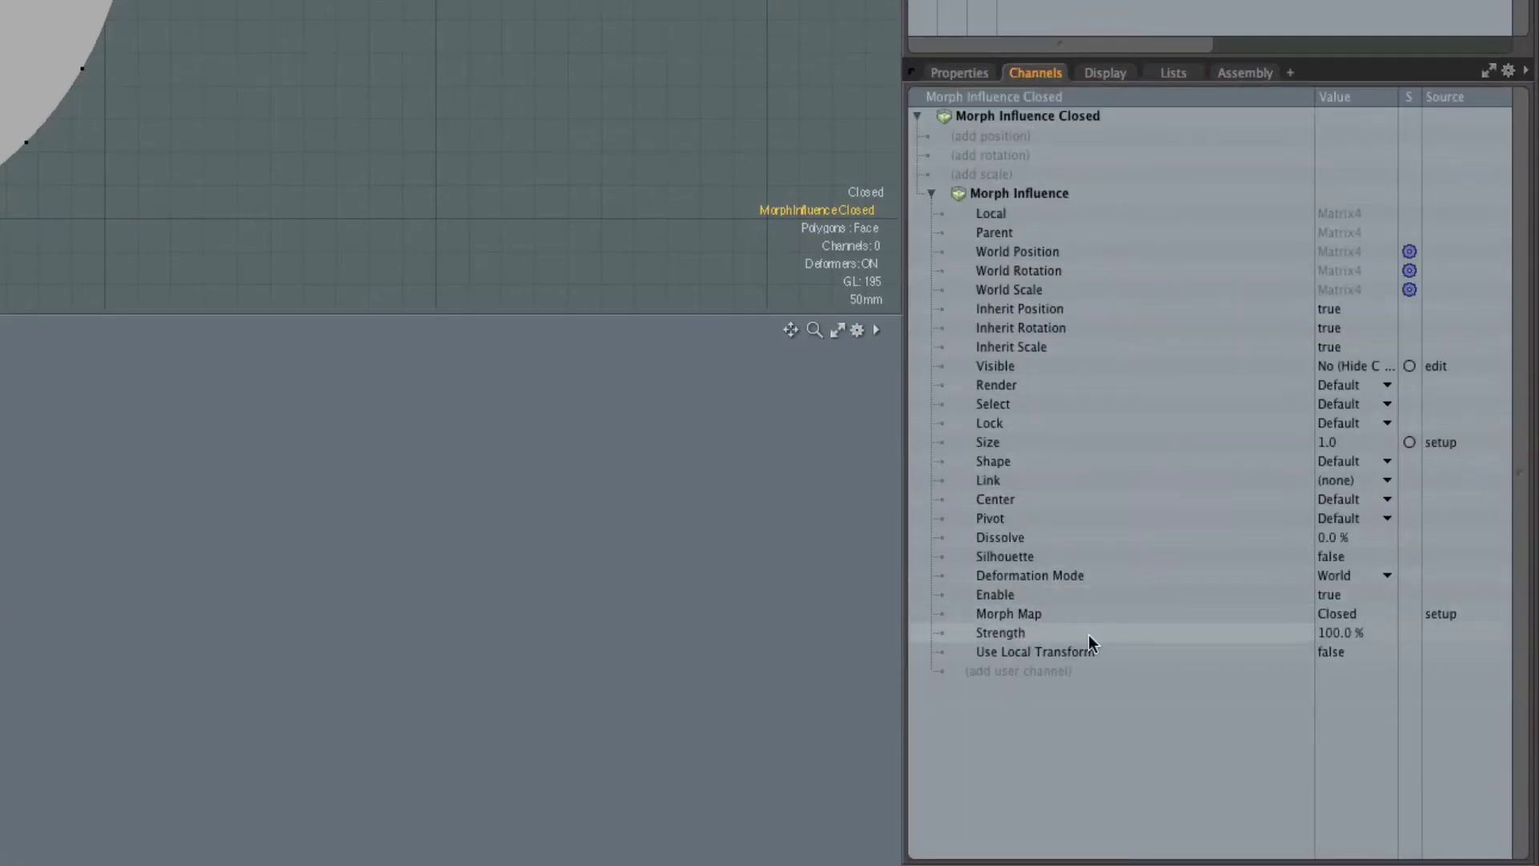
{"action": "left_click", "coordinate": [1146, 635]}
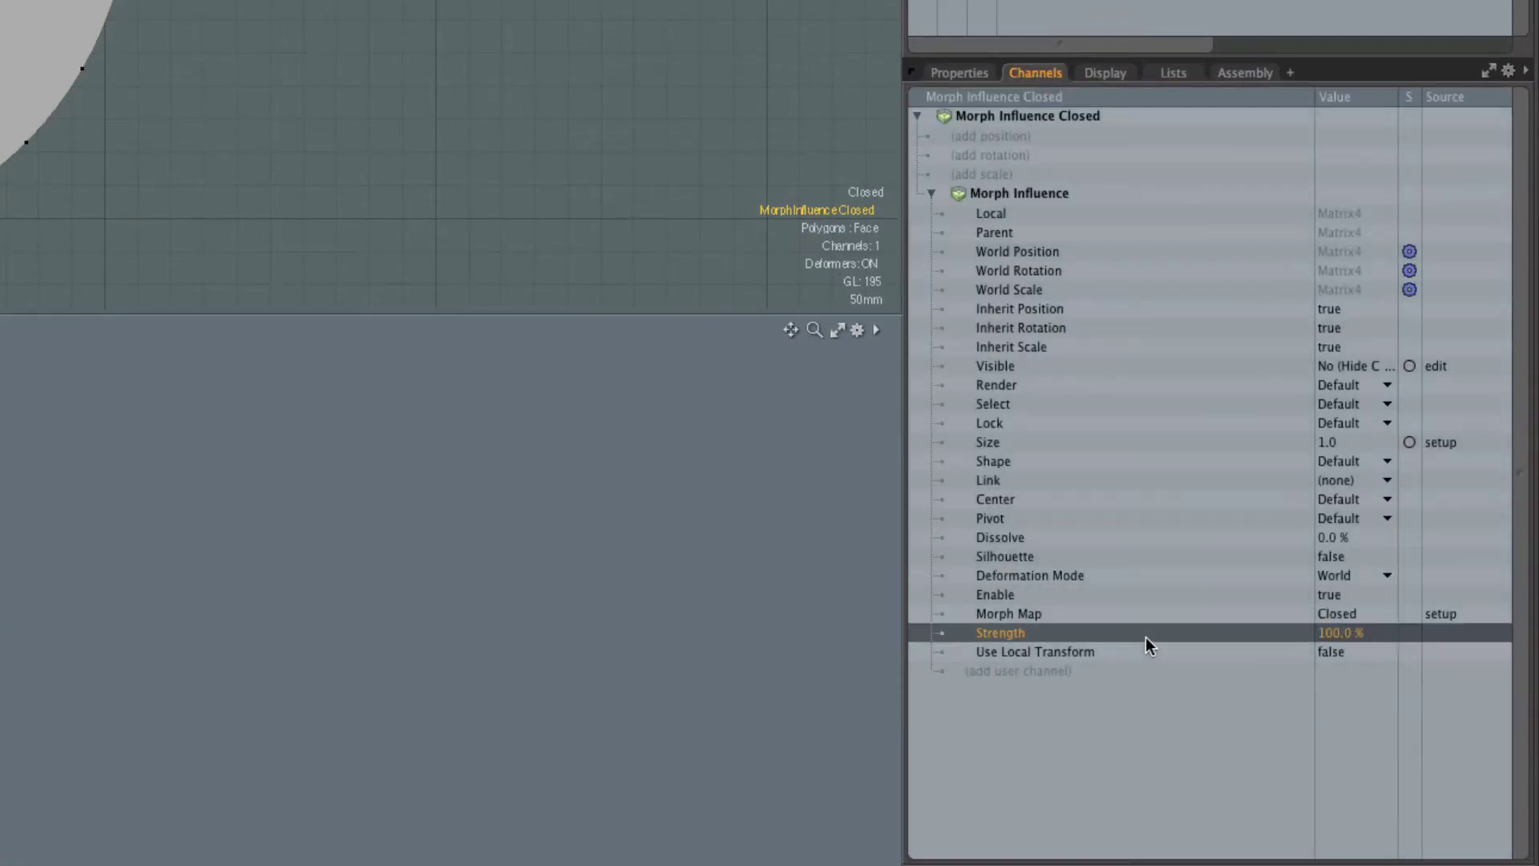
{"action": "double_click", "coordinate": [1338, 633]}
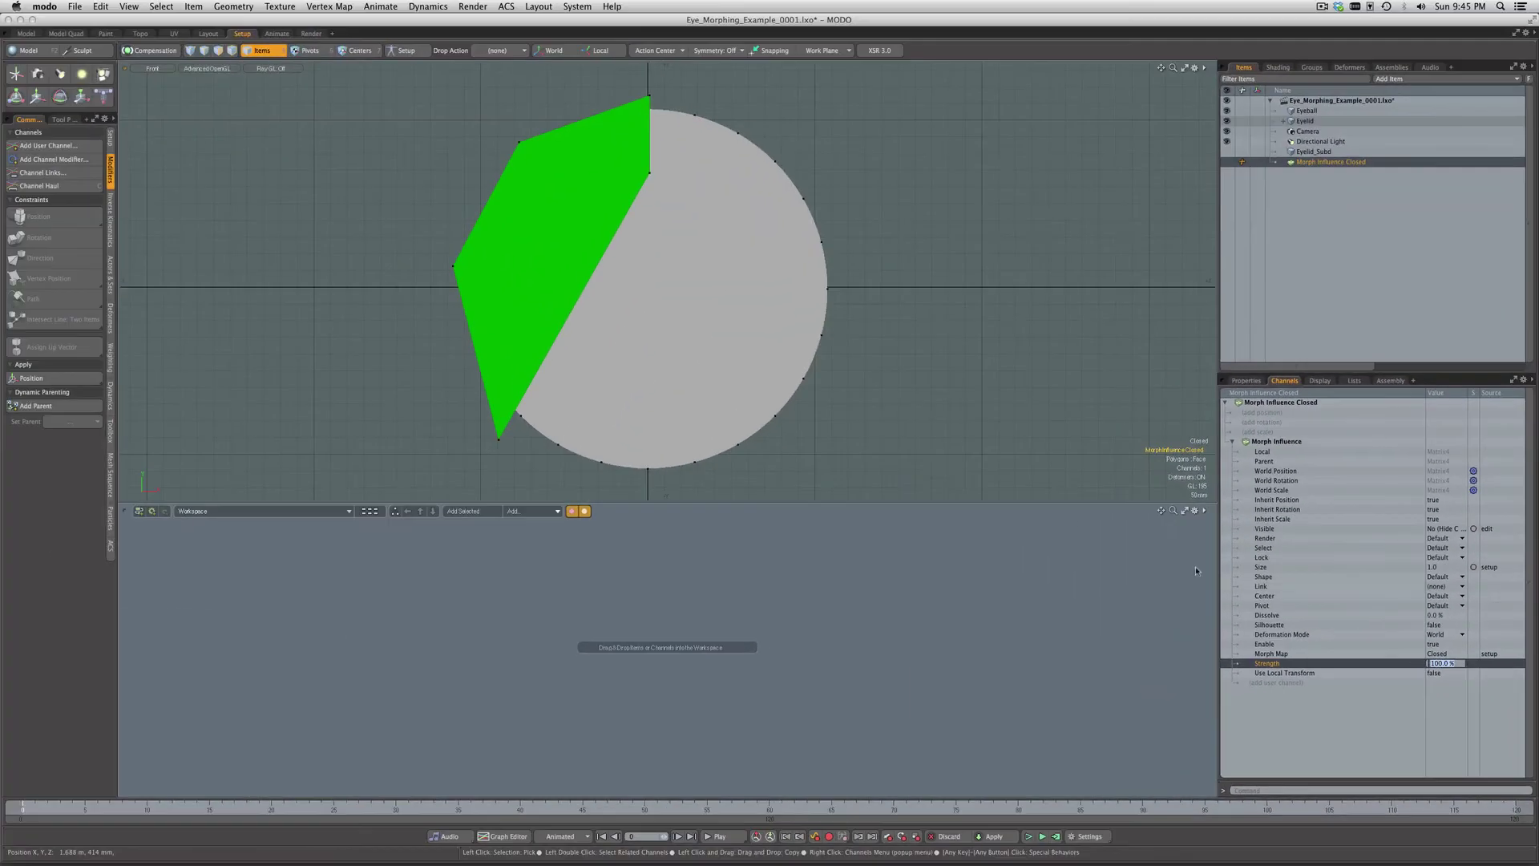
{"action": "type", "text": "0"}
{"action": "key", "text": "Return"}
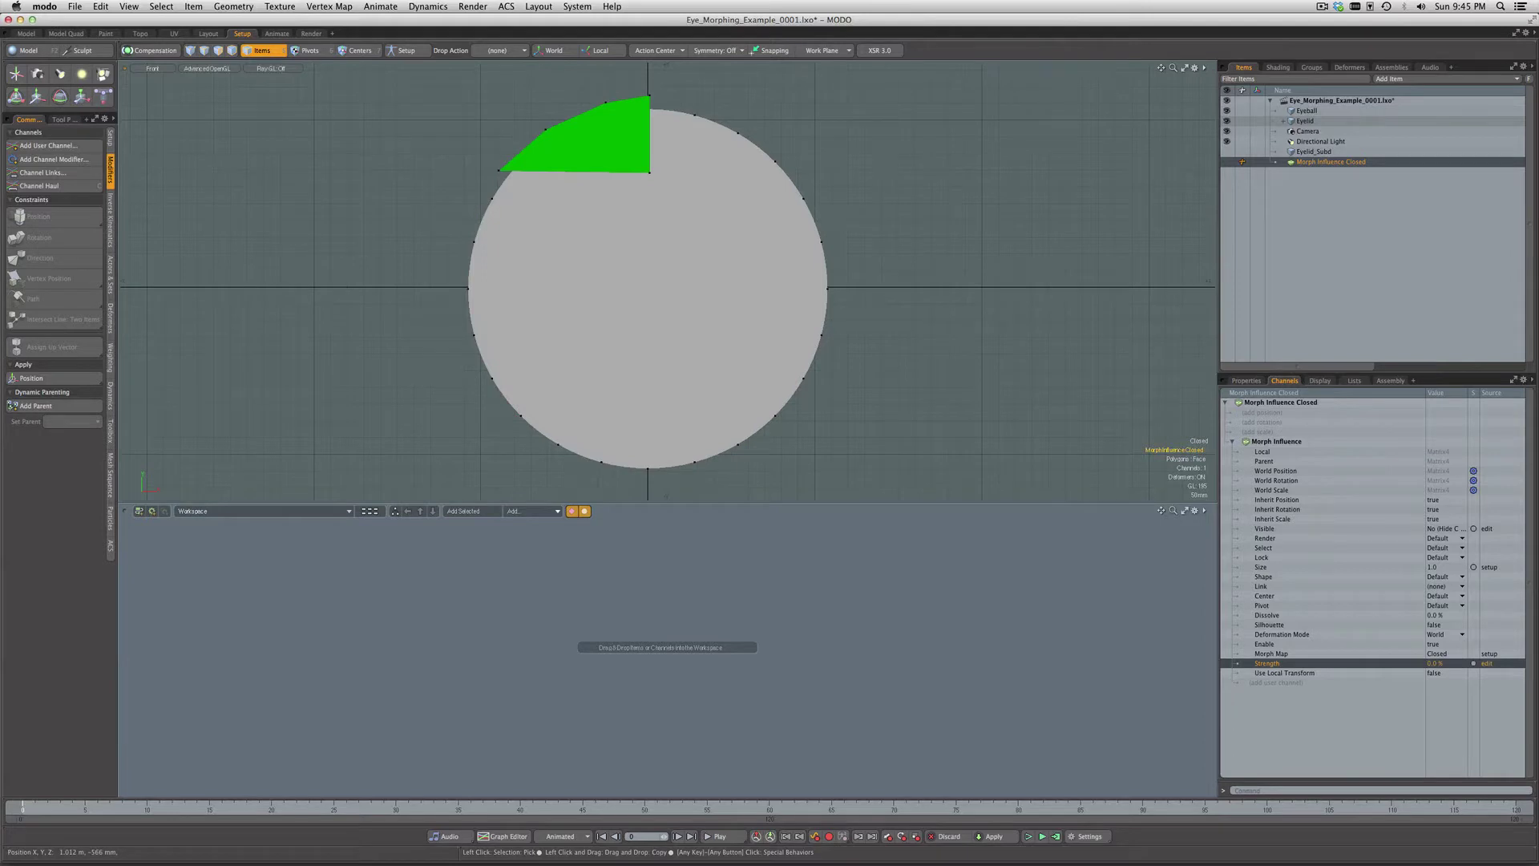
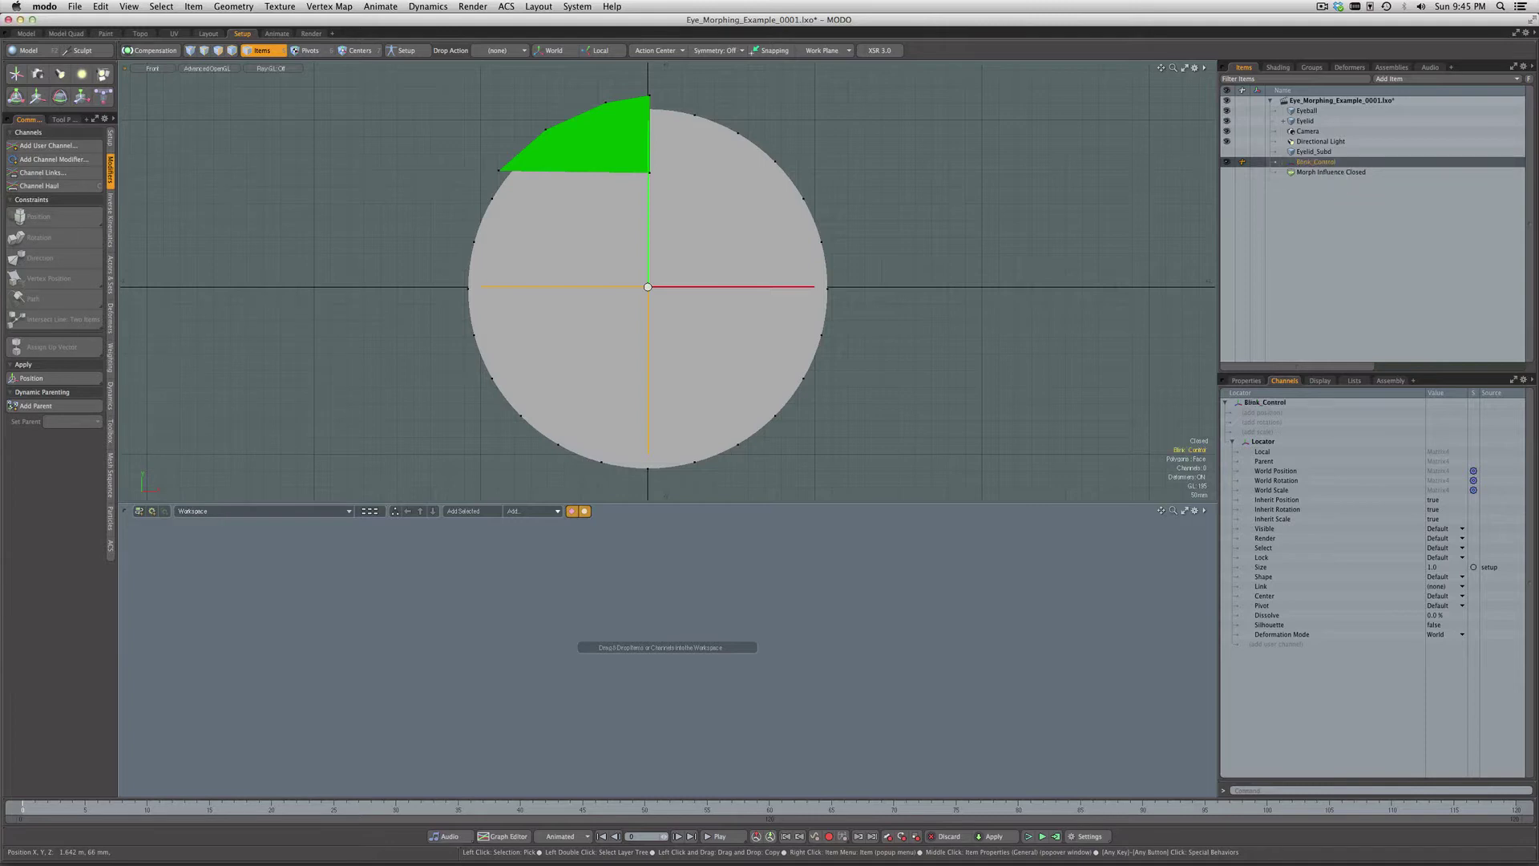
Move the Blink_Control locator to about 740 mm in X and 370 mm in Y, and reduce its display size to about 0.345.
{"action": "key", "text": "y"}
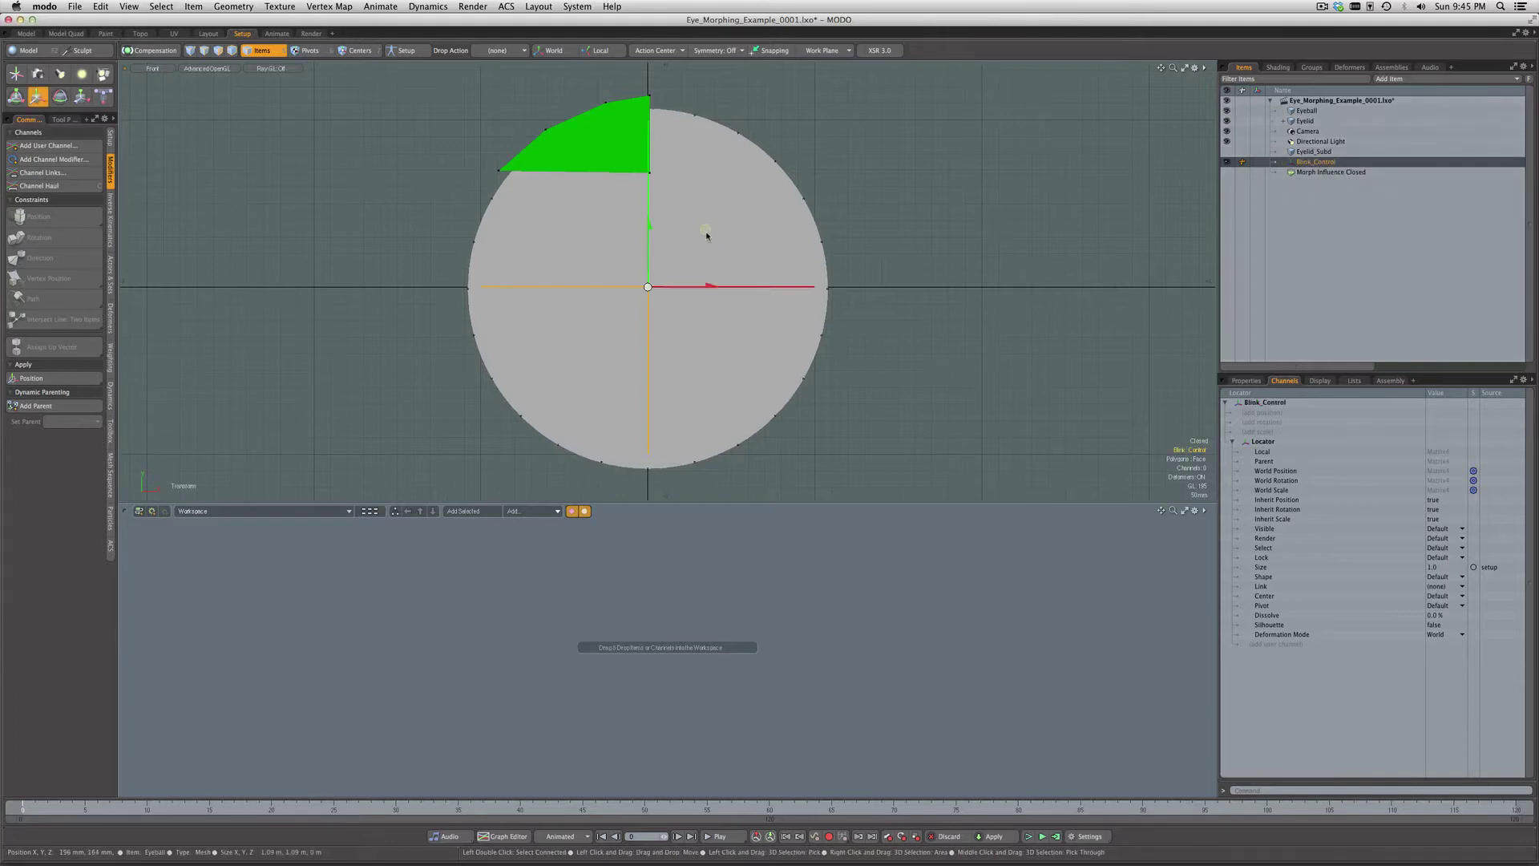
{"action": "left_click_drag", "start_coordinate": [706, 230], "coordinate": [950, 106]}
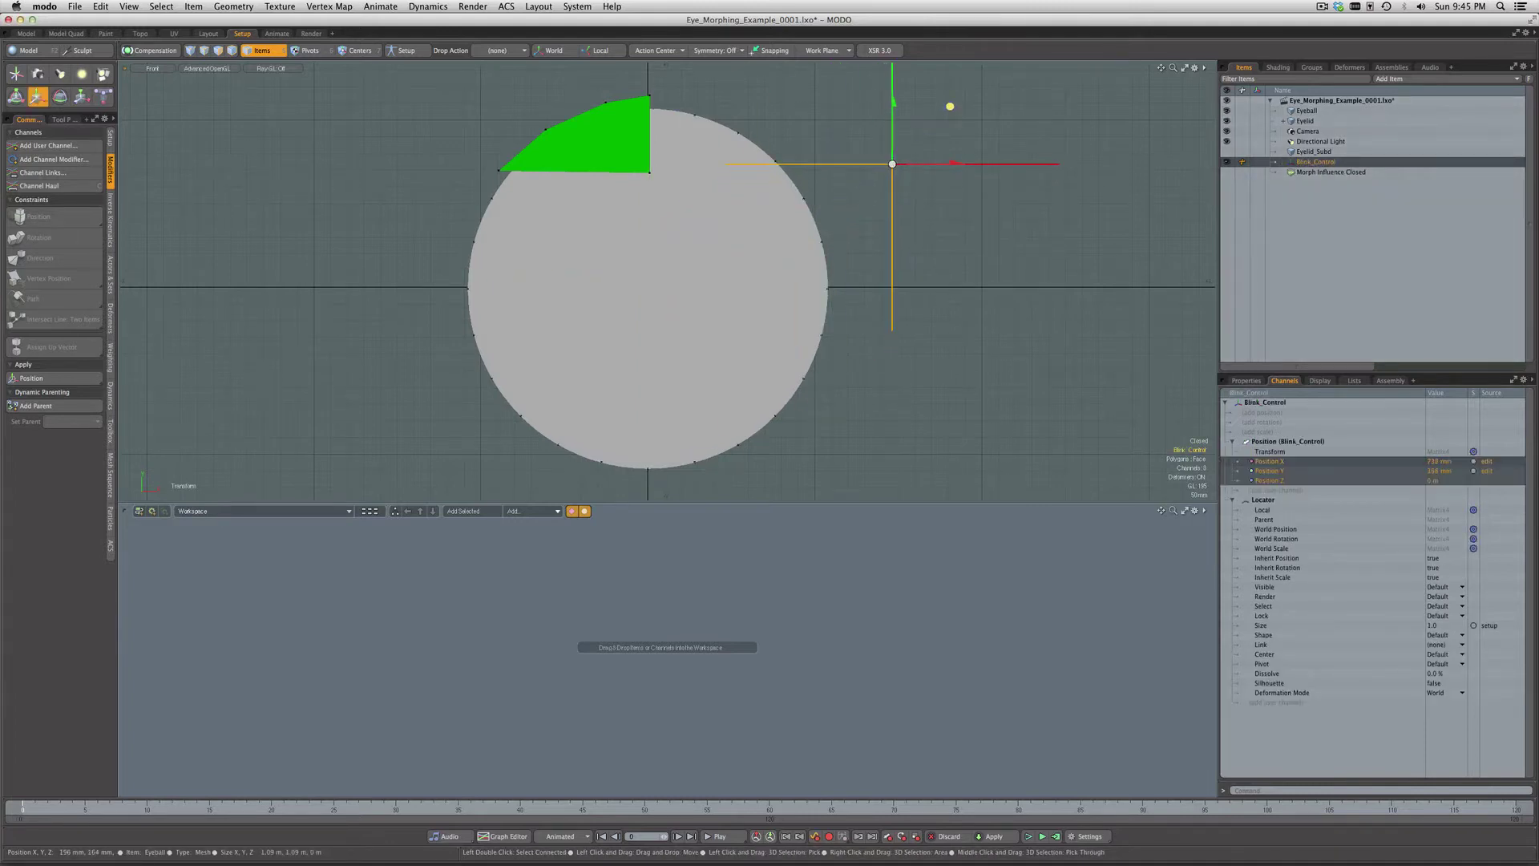
{"action": "left_click", "coordinate": [1319, 381]}
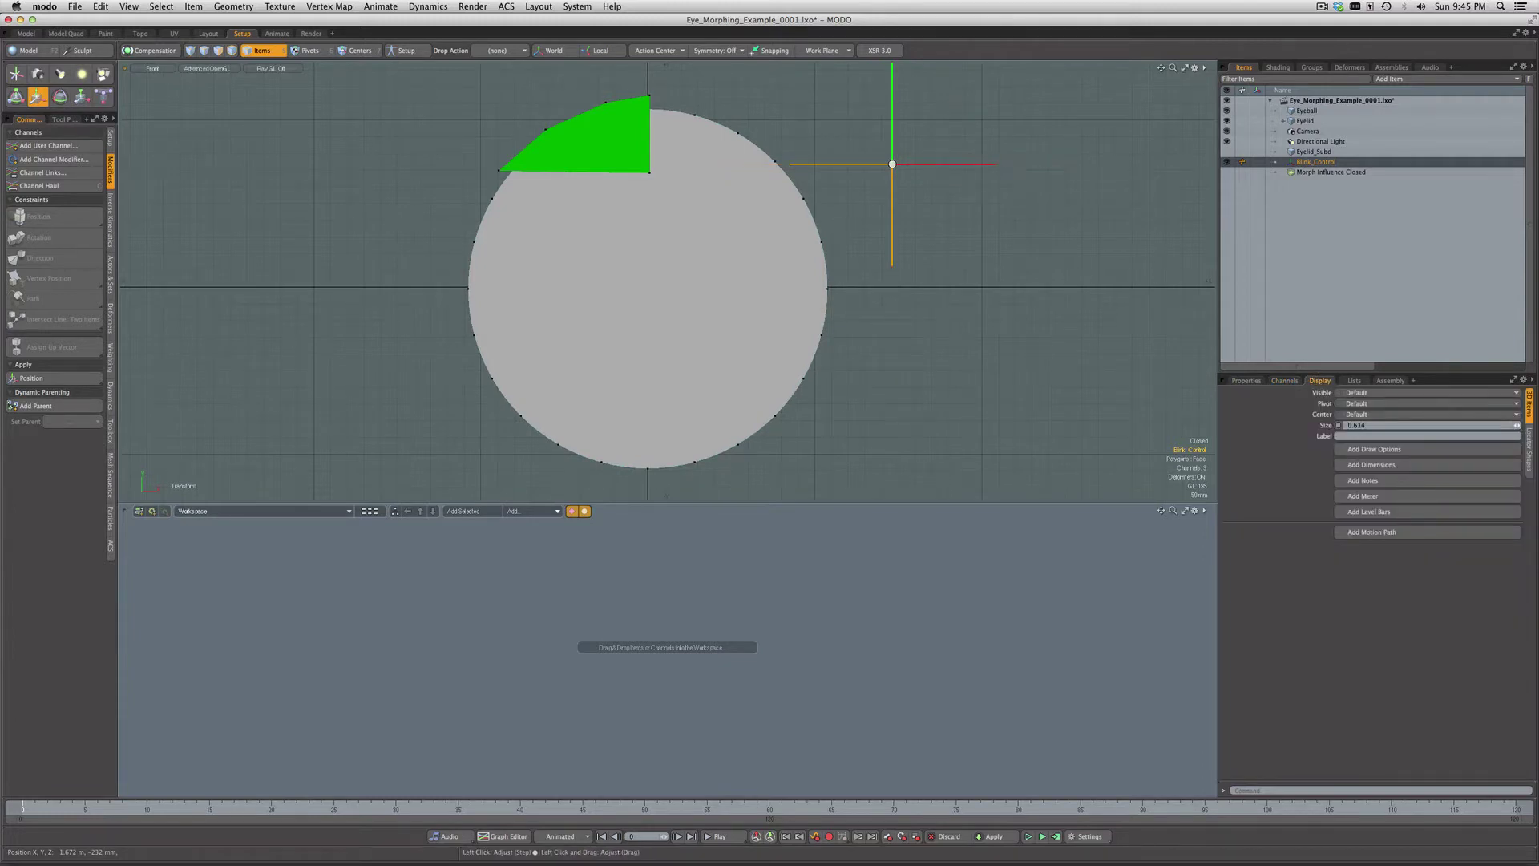
{"action": "left_click_drag", "start_coordinate": [1448, 425], "coordinate": [1412, 425]}
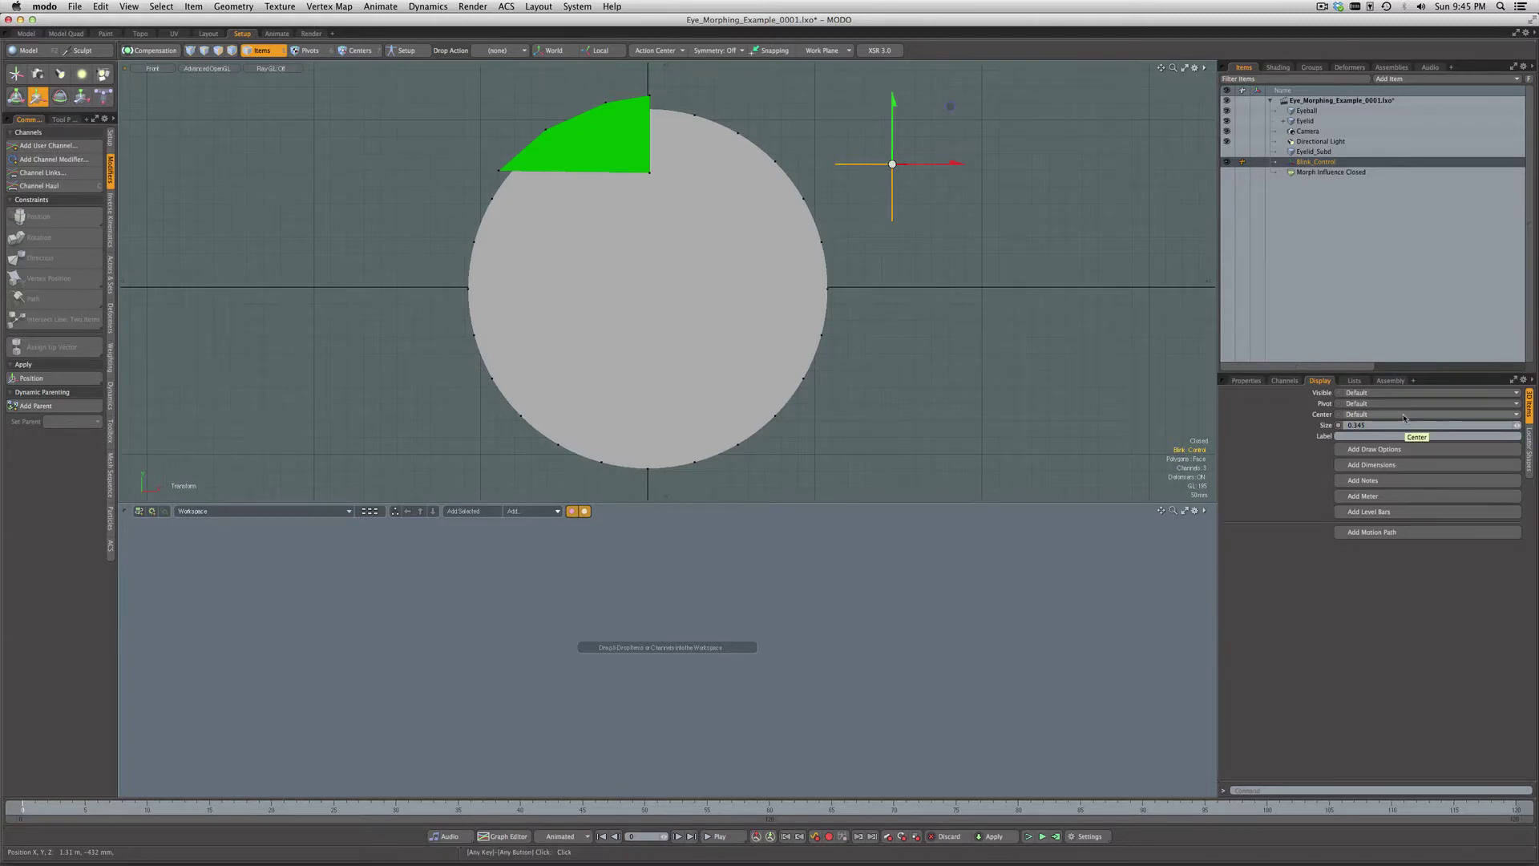
Add a scalar percentage user channel named Blink to Blink_Control, limited to values from 0 to 100.
{"action": "left_click", "coordinate": [1246, 380]}
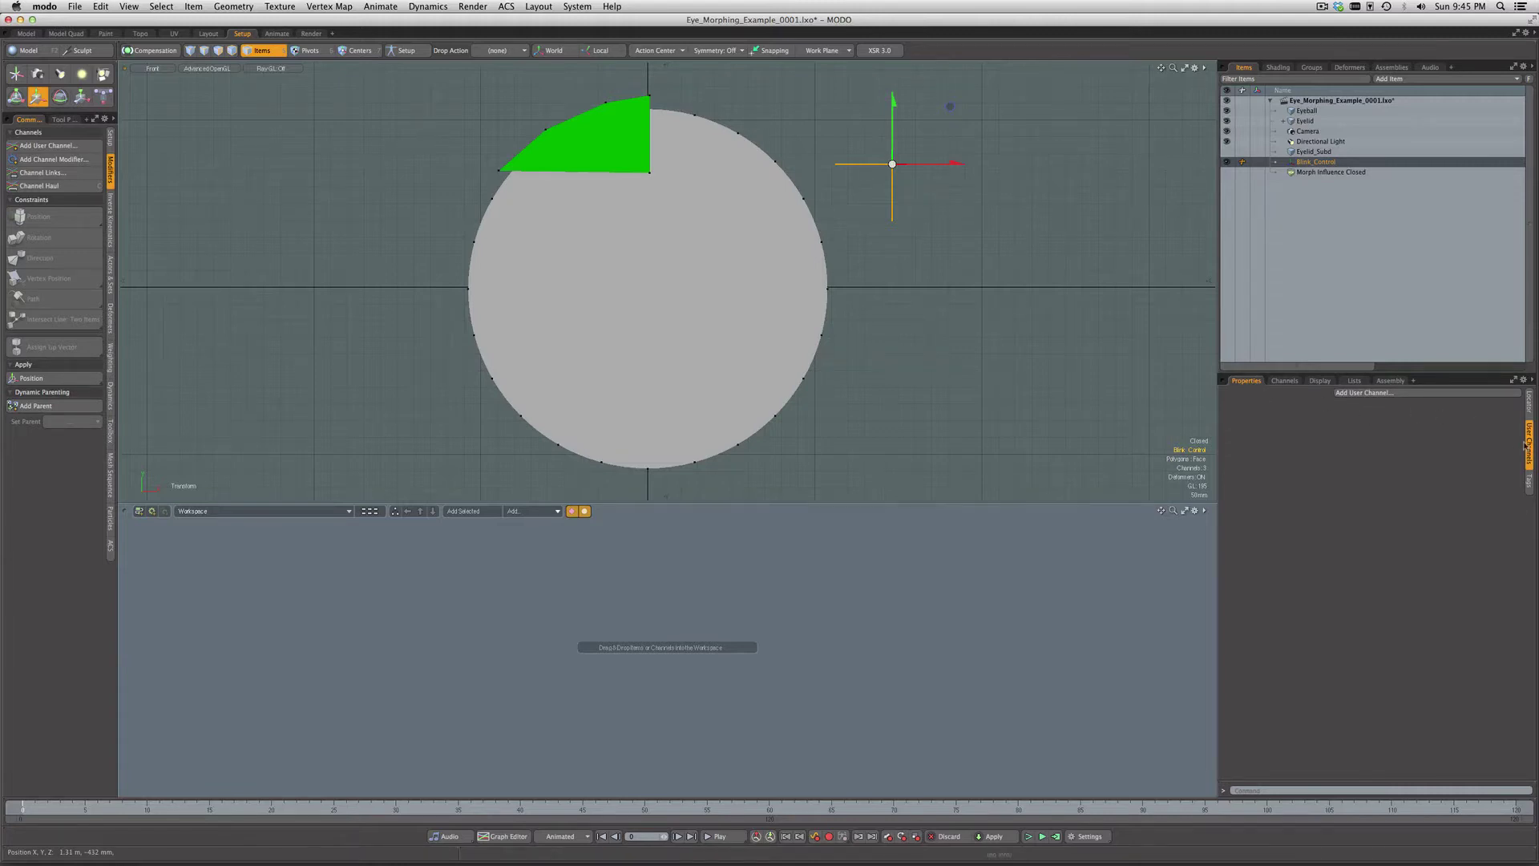
{"action": "left_click", "coordinate": [1377, 393]}
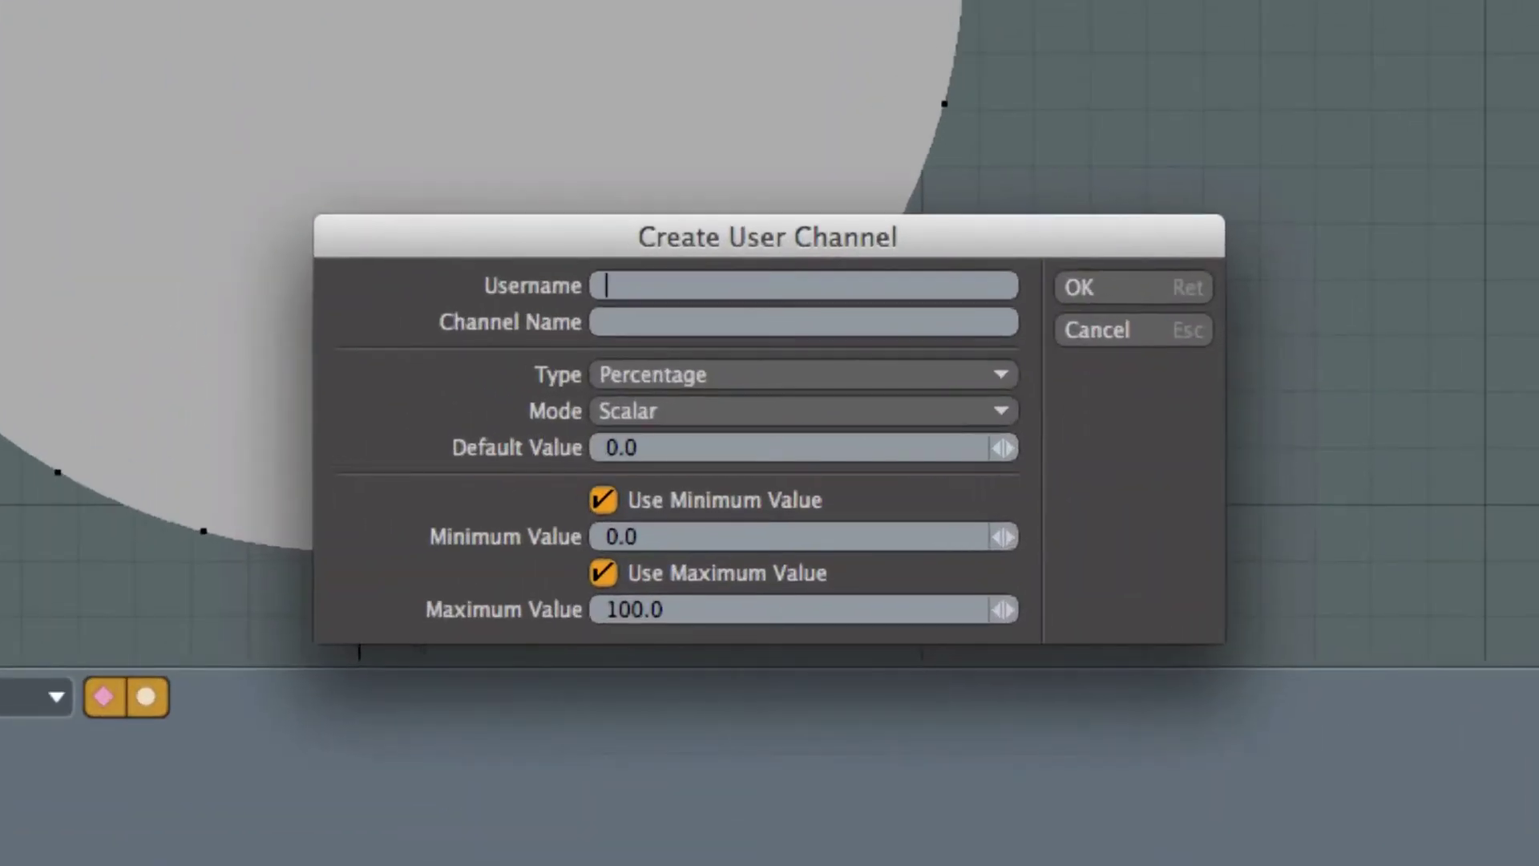
{"action": "type", "text": "Blink"}
{"action": "key", "text": "Tab"}
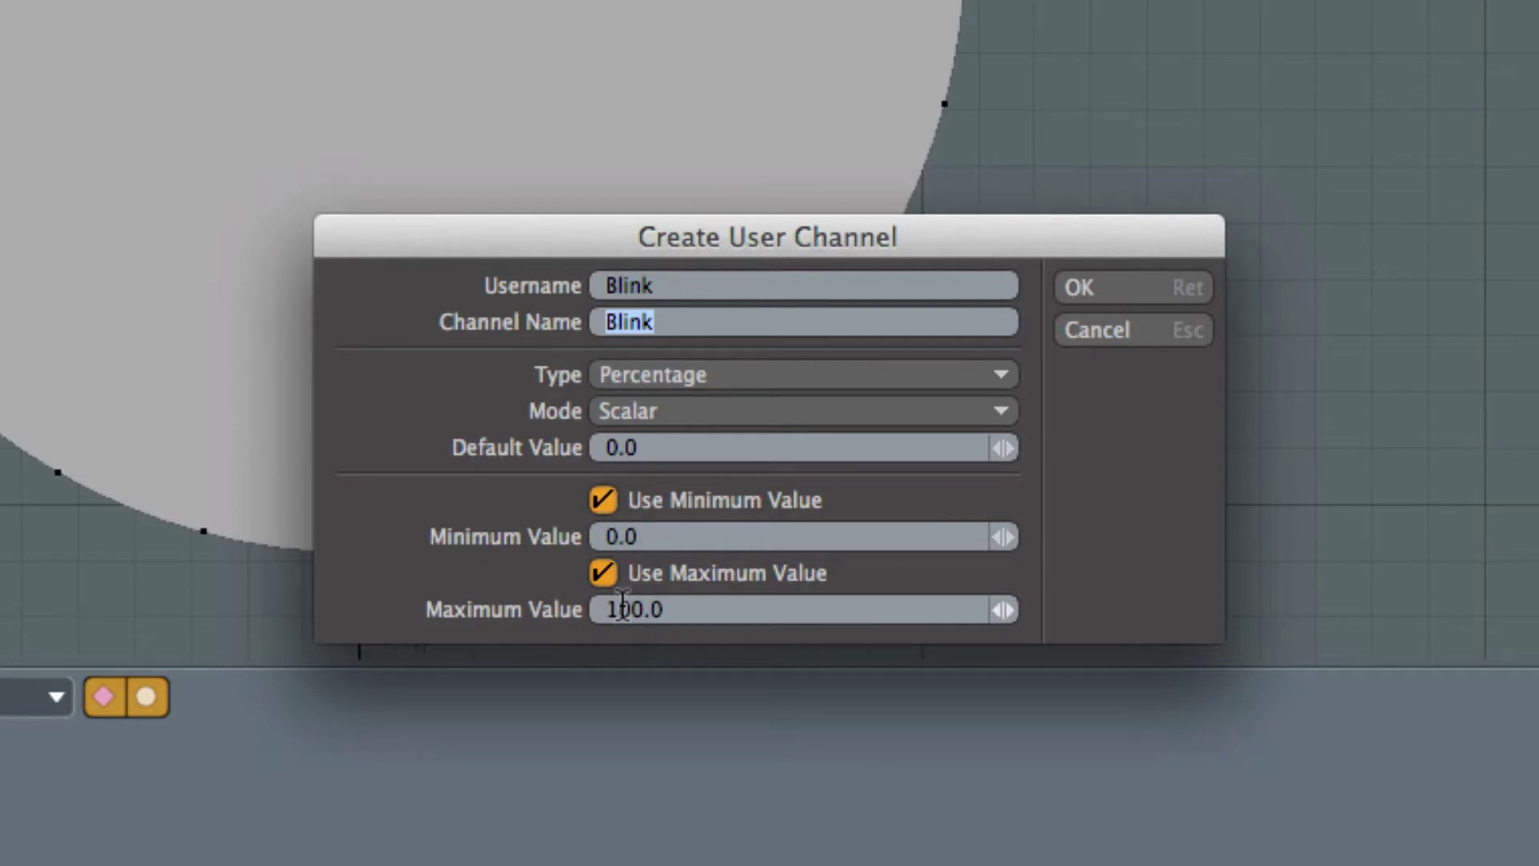
{"action": "left_click", "coordinate": [1125, 293]}
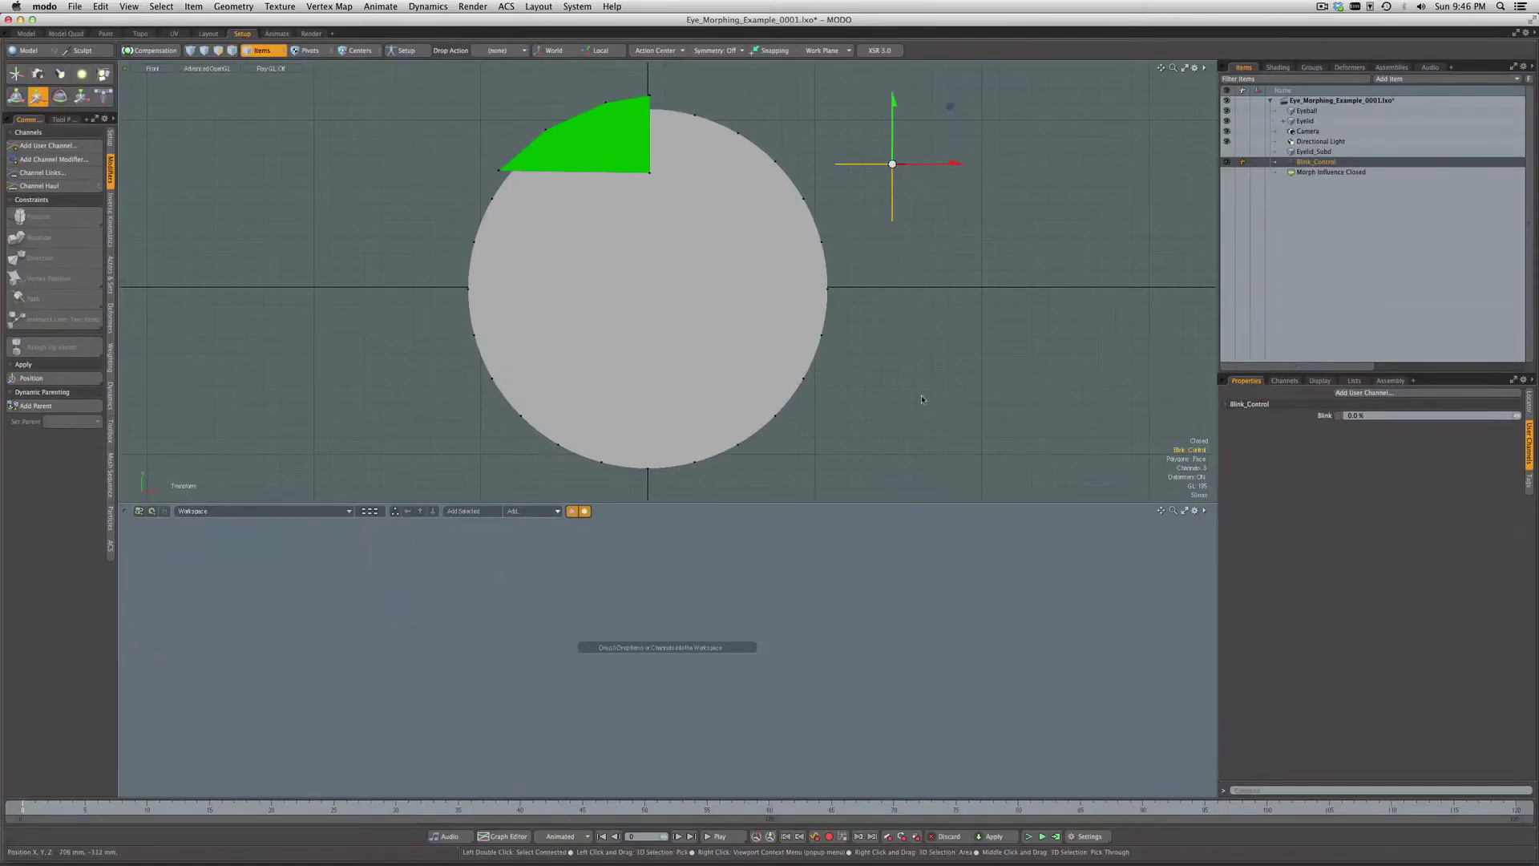
Assign the item.channelHaul command to the Blink_Control locator.
{"action": "left_click", "coordinate": [1391, 381]}
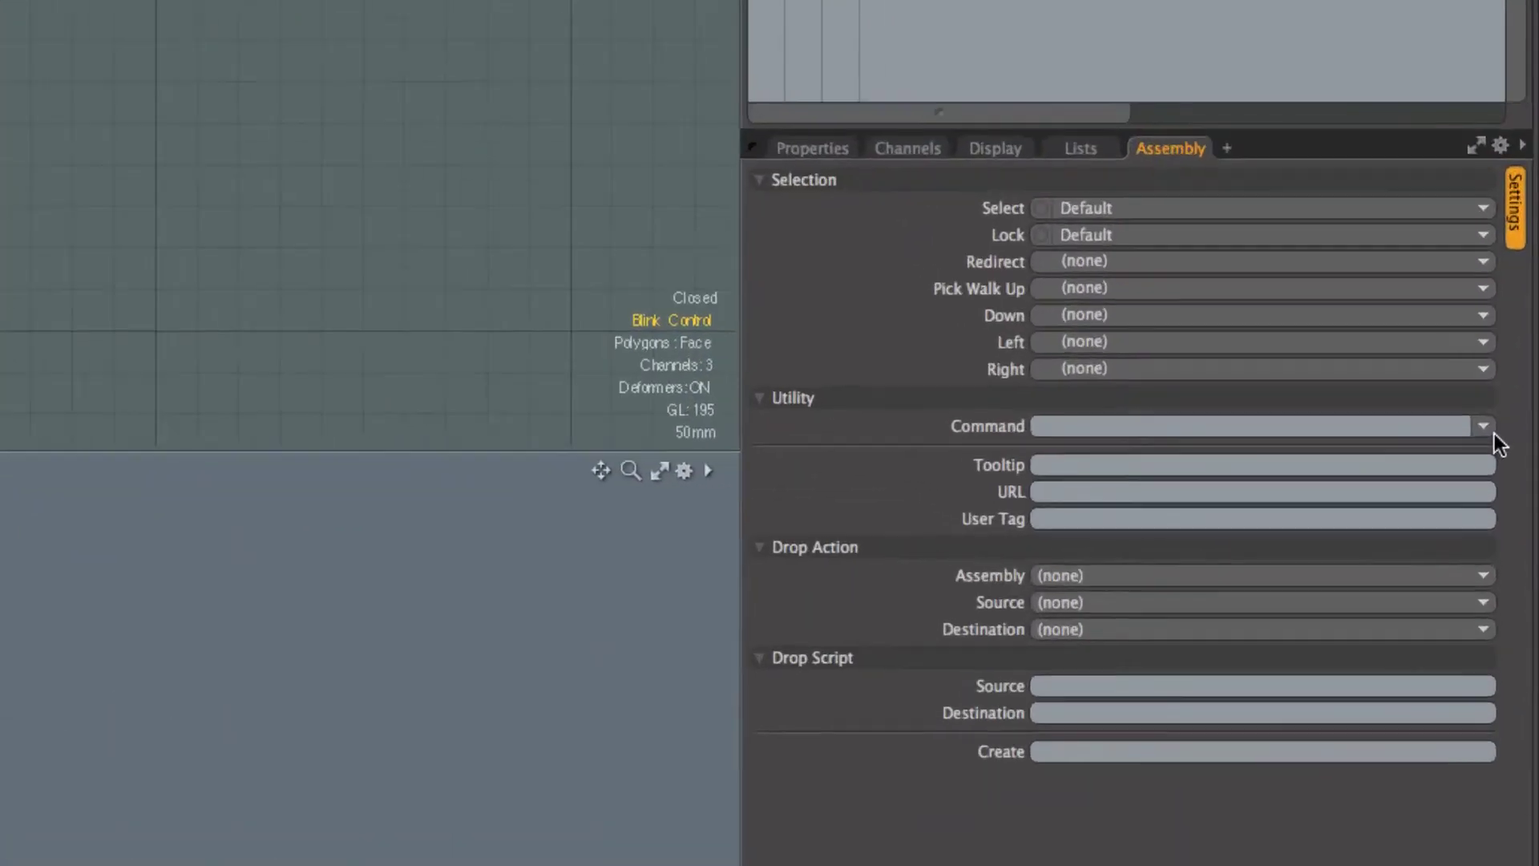
{"action": "left_click", "coordinate": [1516, 492]}
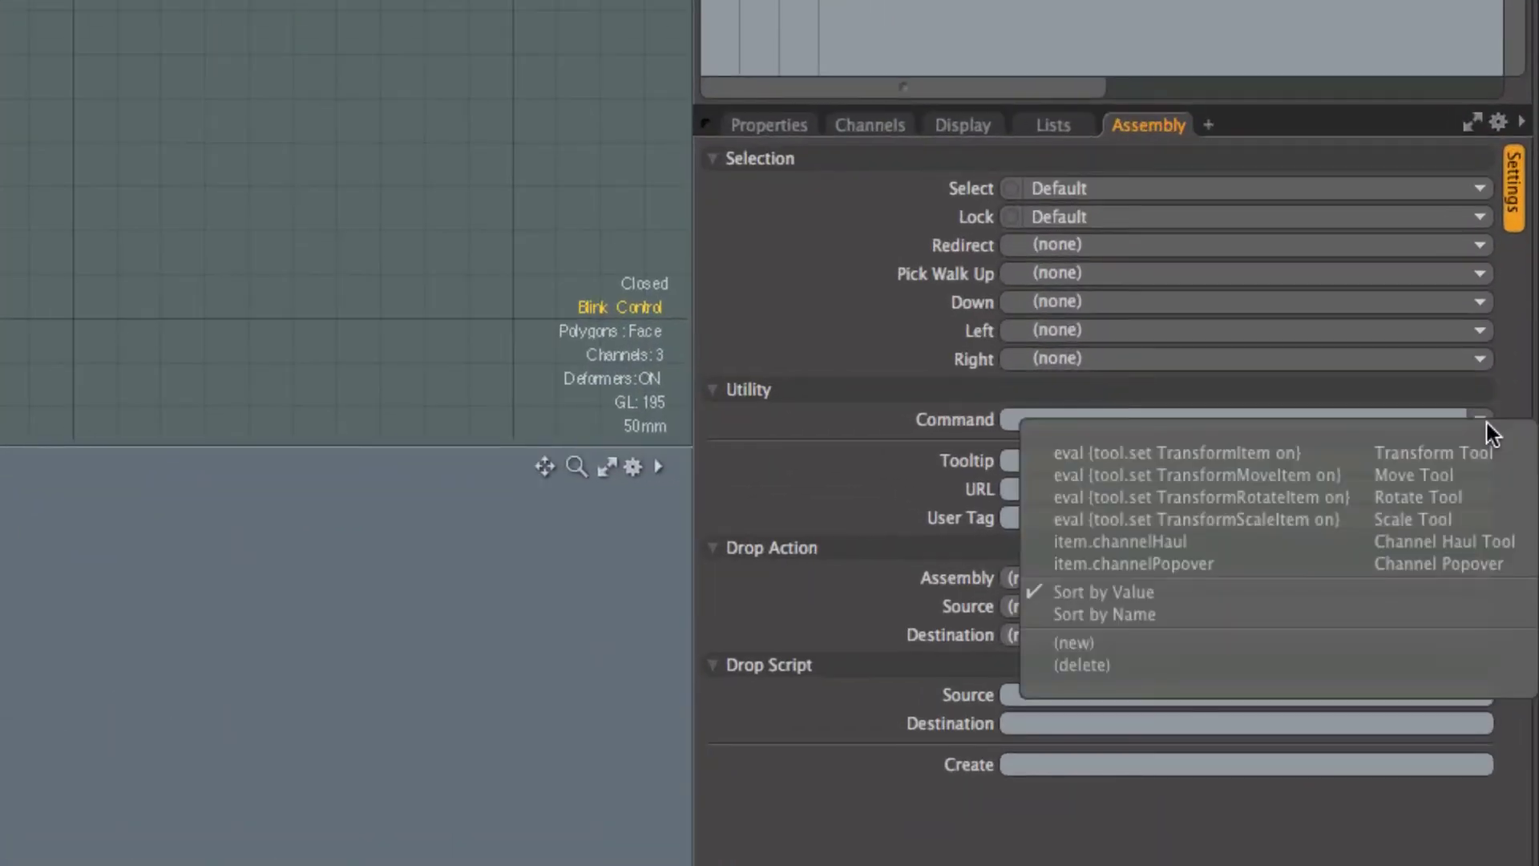
{"action": "left_click", "coordinate": [1153, 542]}
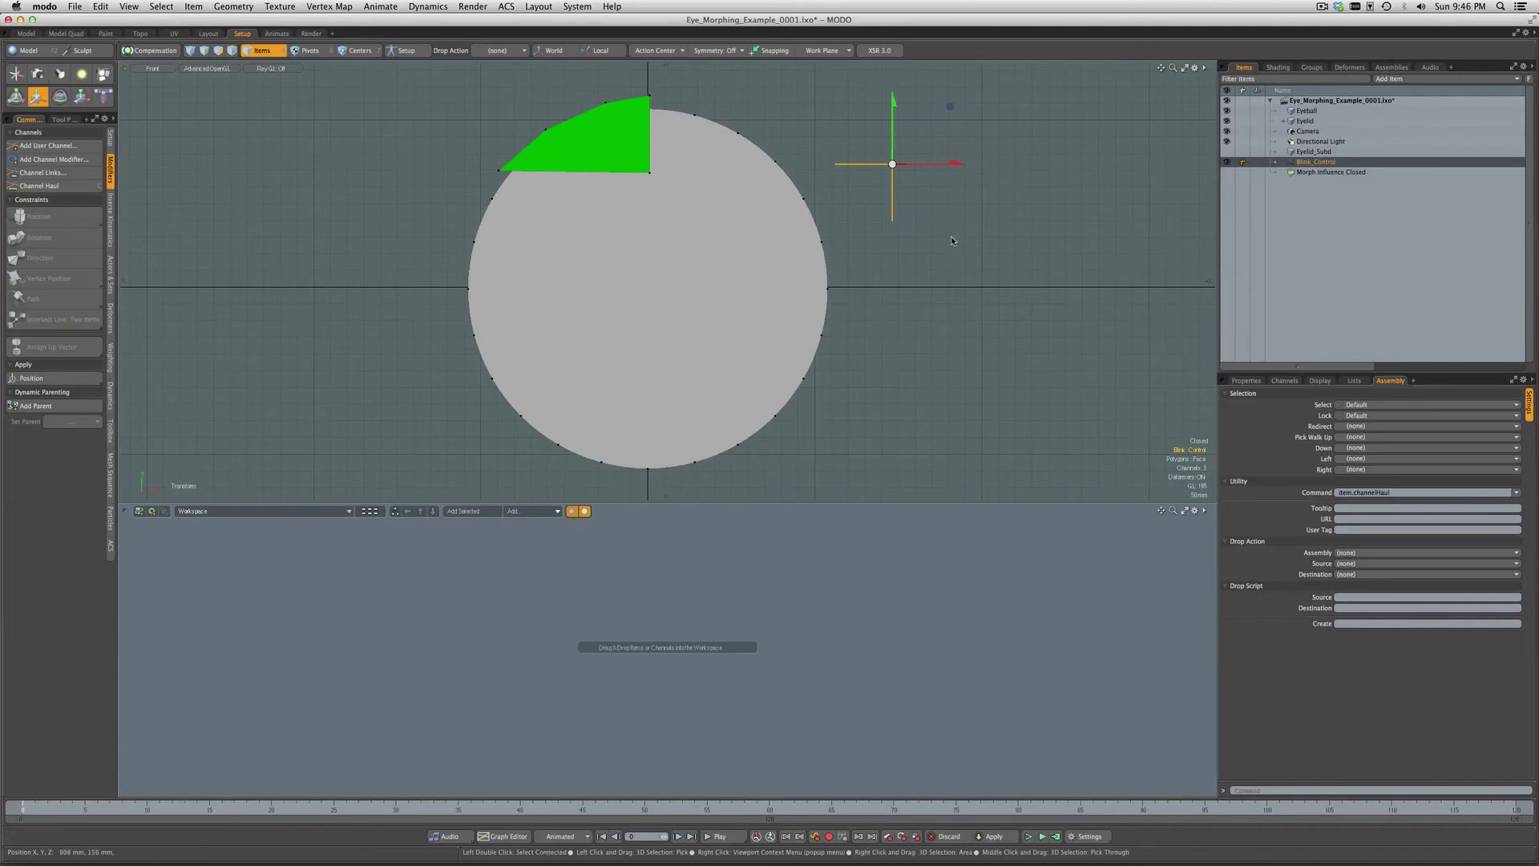
Test the channel haul on the Blink_Control locator by bringing up its Blink slider and dismissing it.
{"action": "left_click", "coordinate": [910, 166]}
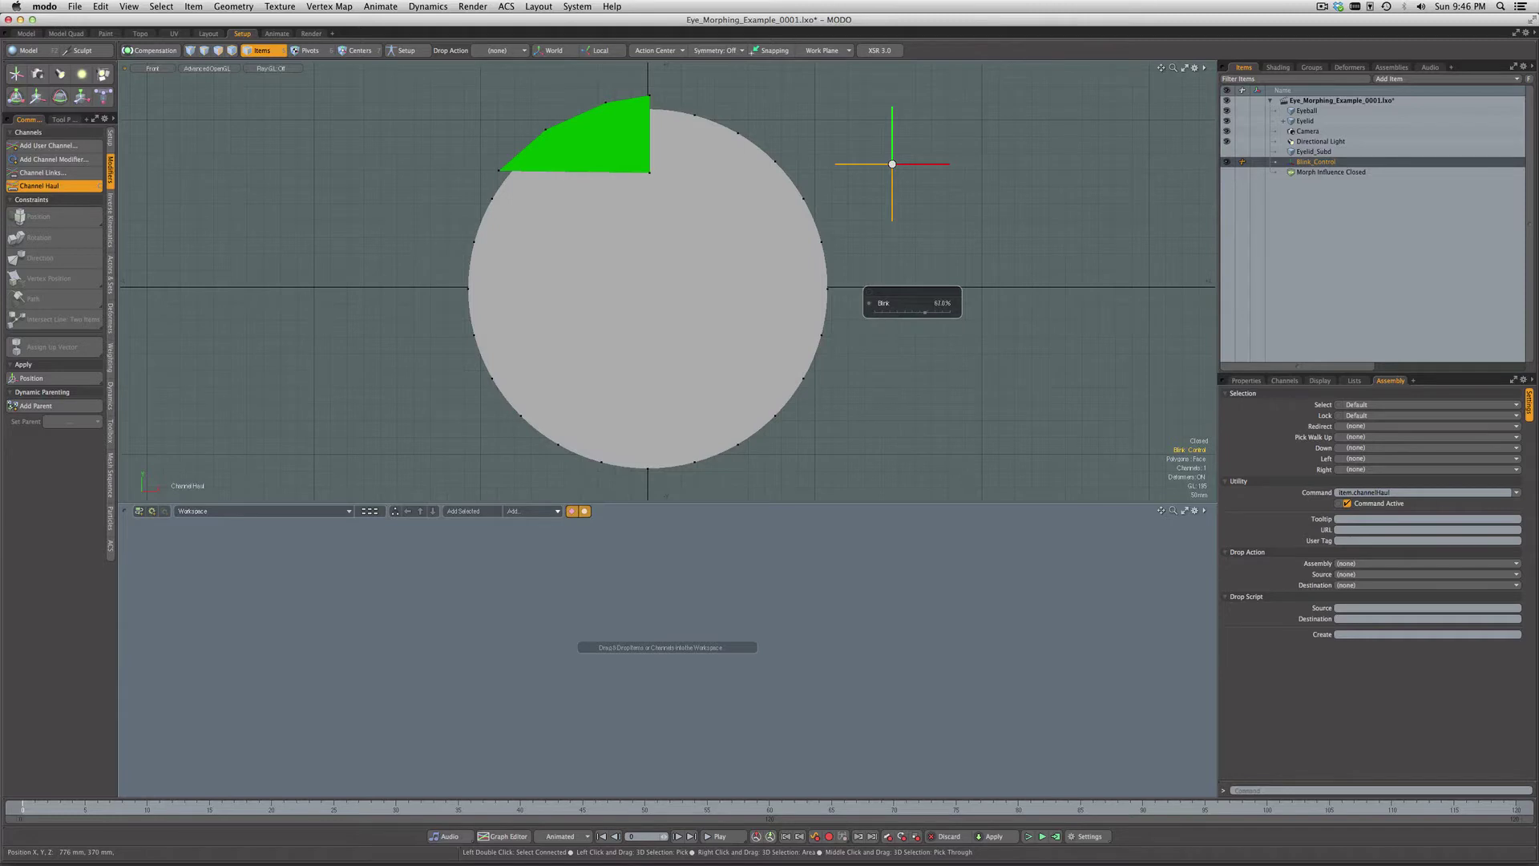
{"action": "left_click", "coordinate": [931, 383]}
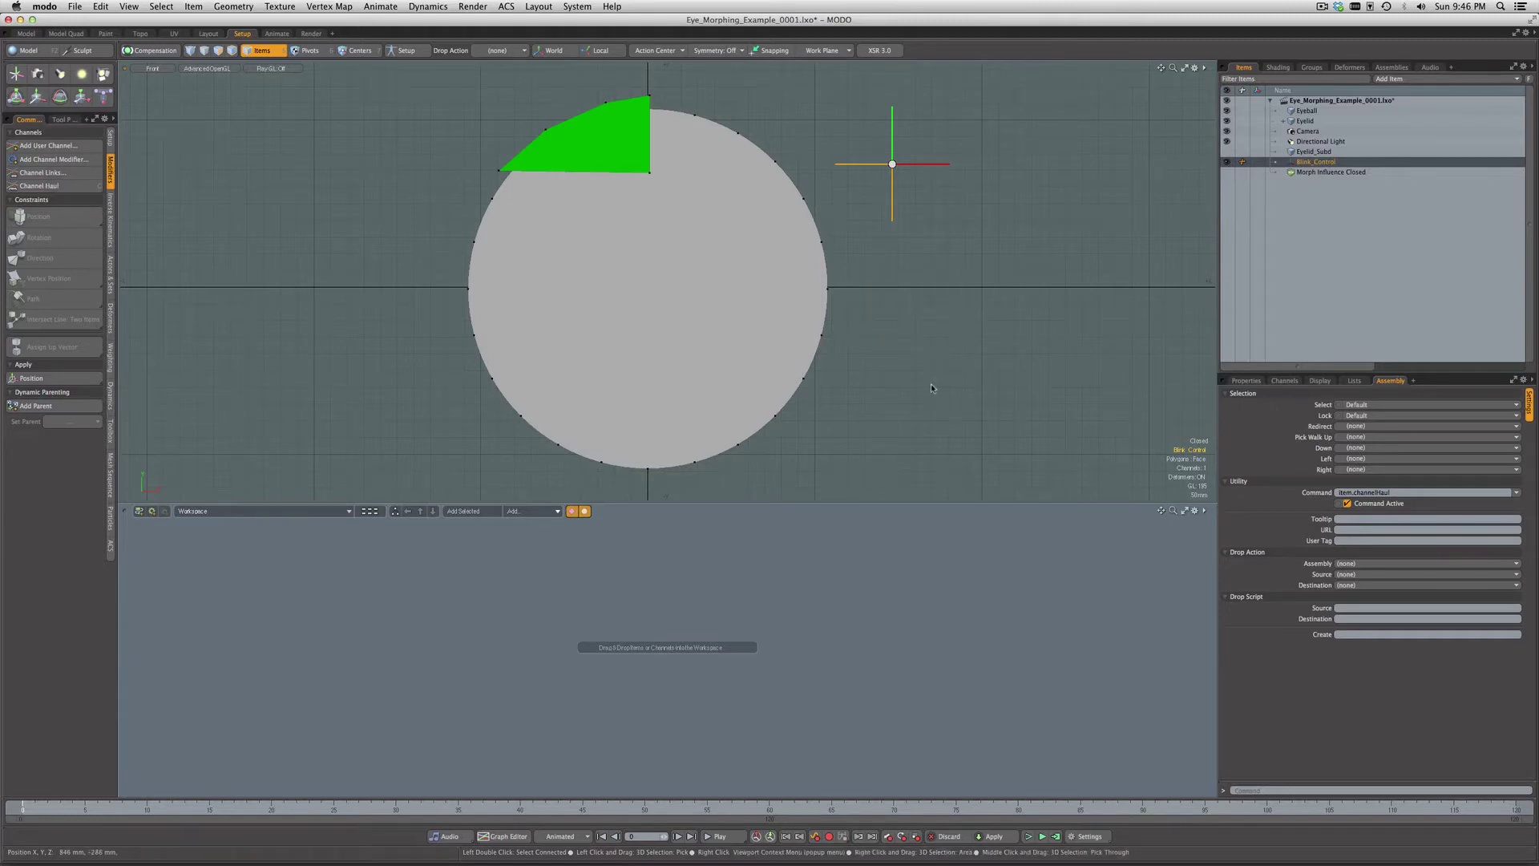
Add Blink_Control and the Strength channel of Morph Influence Closed to the schematic workspace, and link Blink to Strength.
{"action": "left_click_drag", "start_coordinate": [1313, 162], "coordinate": [490, 577]}
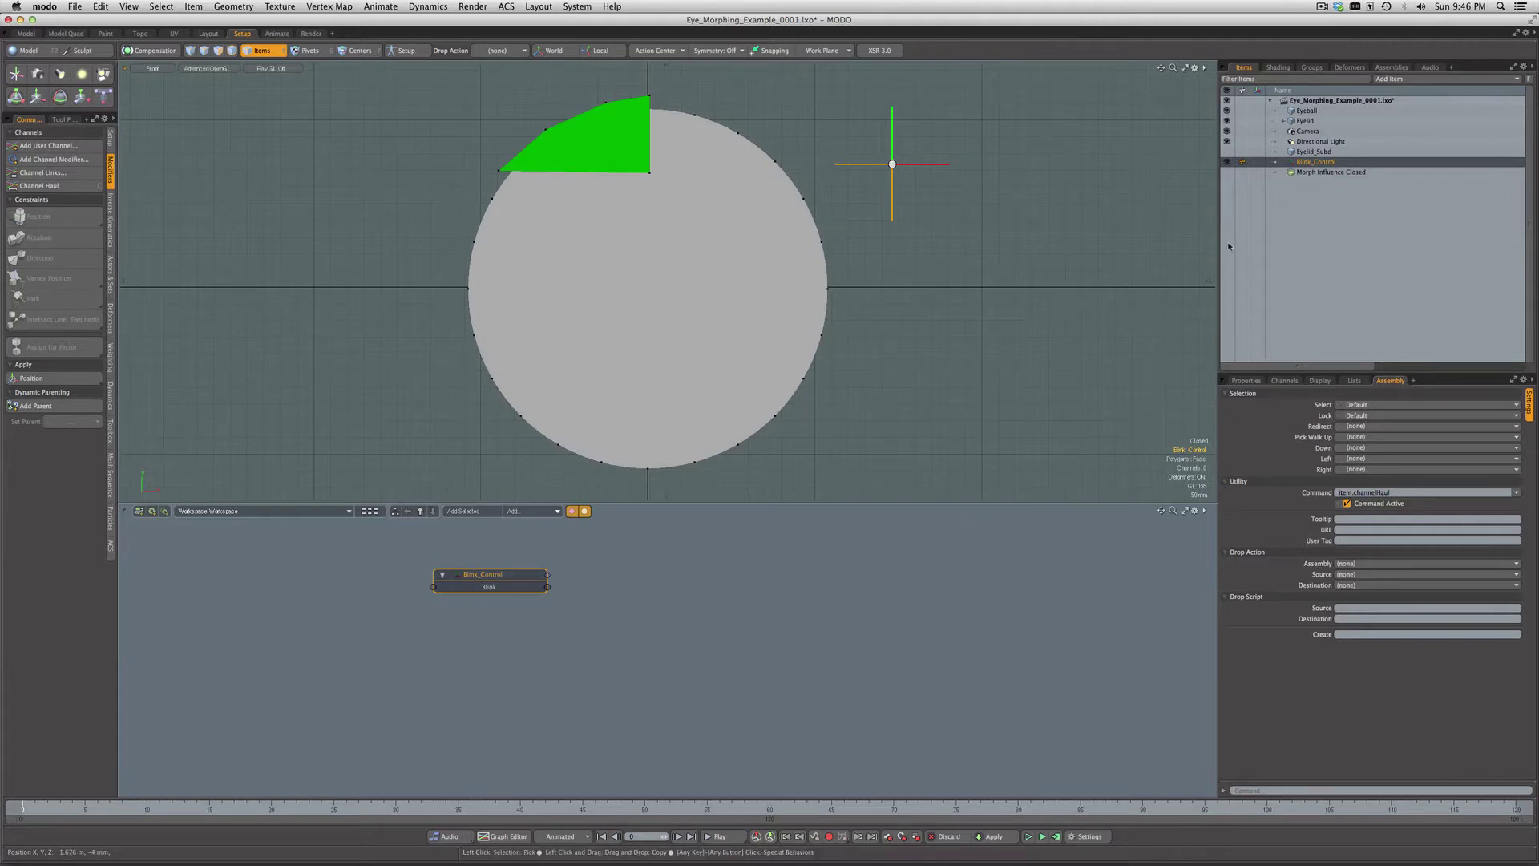
{"action": "left_click", "coordinate": [1331, 172]}
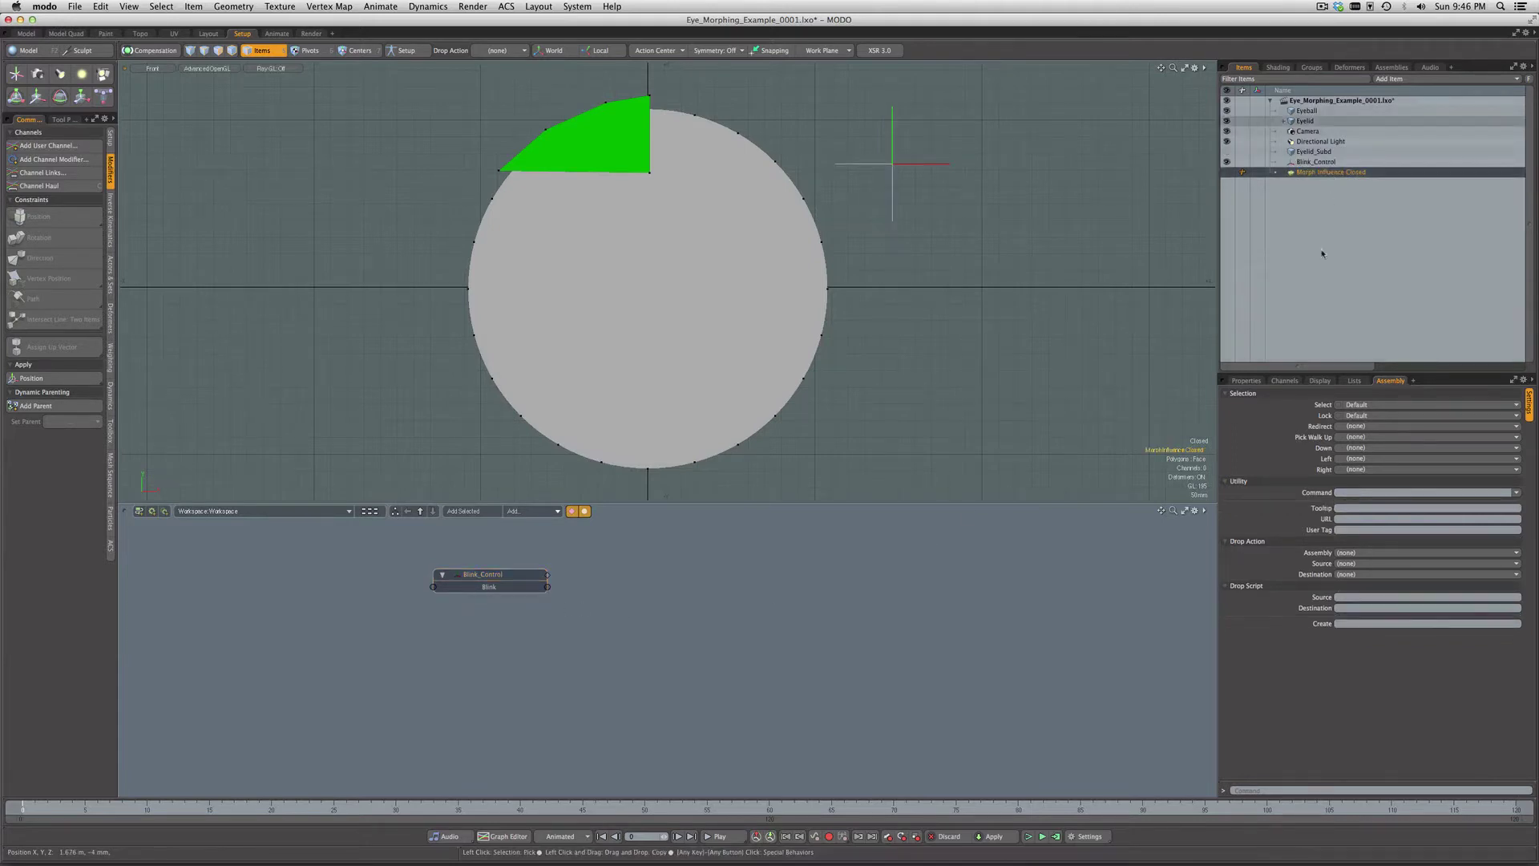
{"action": "left_click", "coordinate": [1284, 380]}
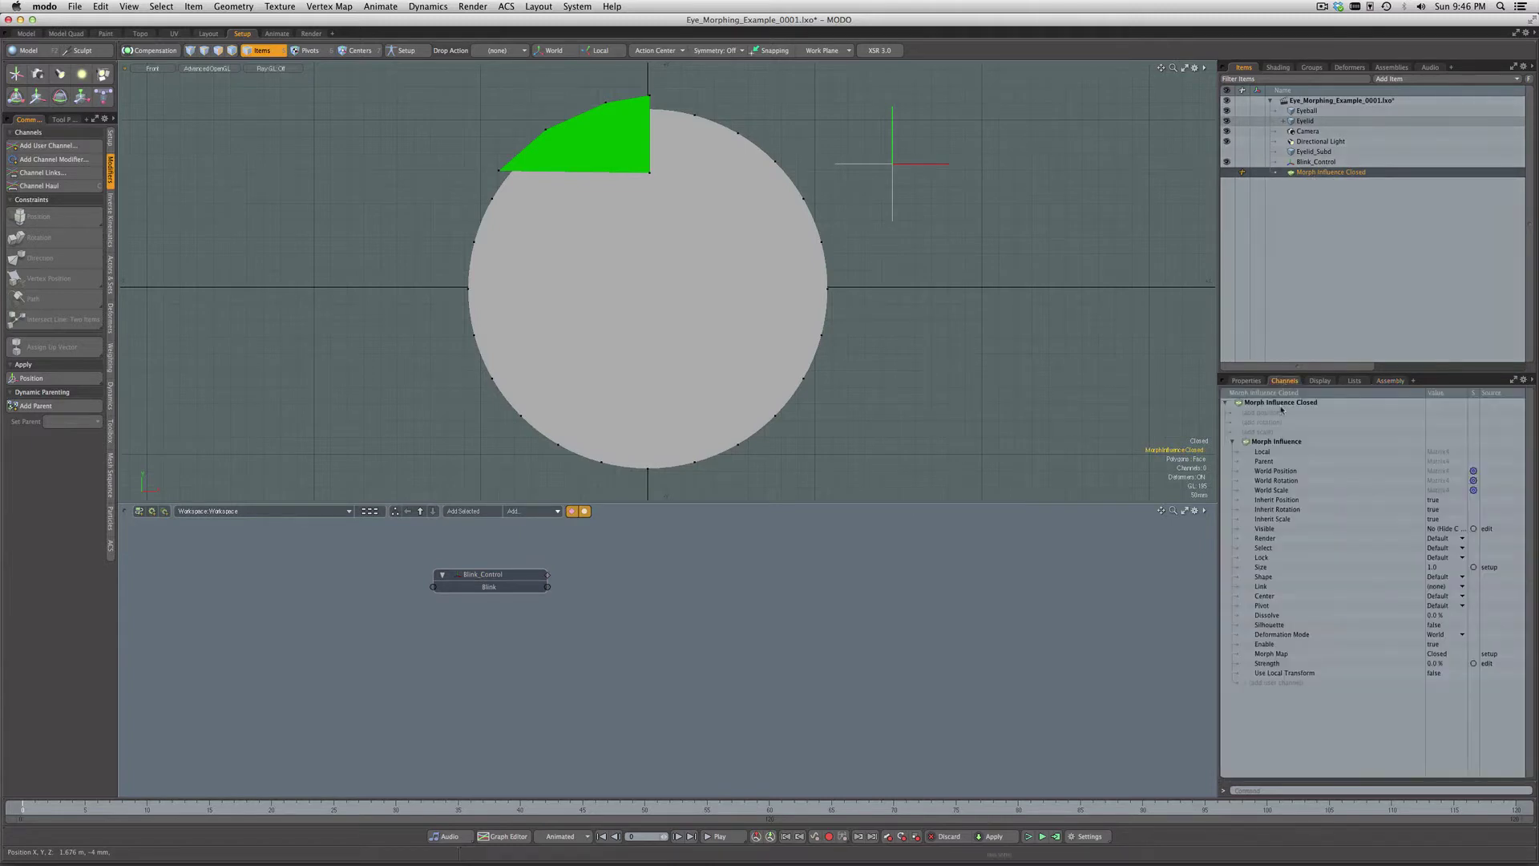
{"action": "left_click", "coordinate": [1276, 664]}
{"action": "left_click_drag", "start_coordinate": [1278, 666], "coordinate": [761, 563]}
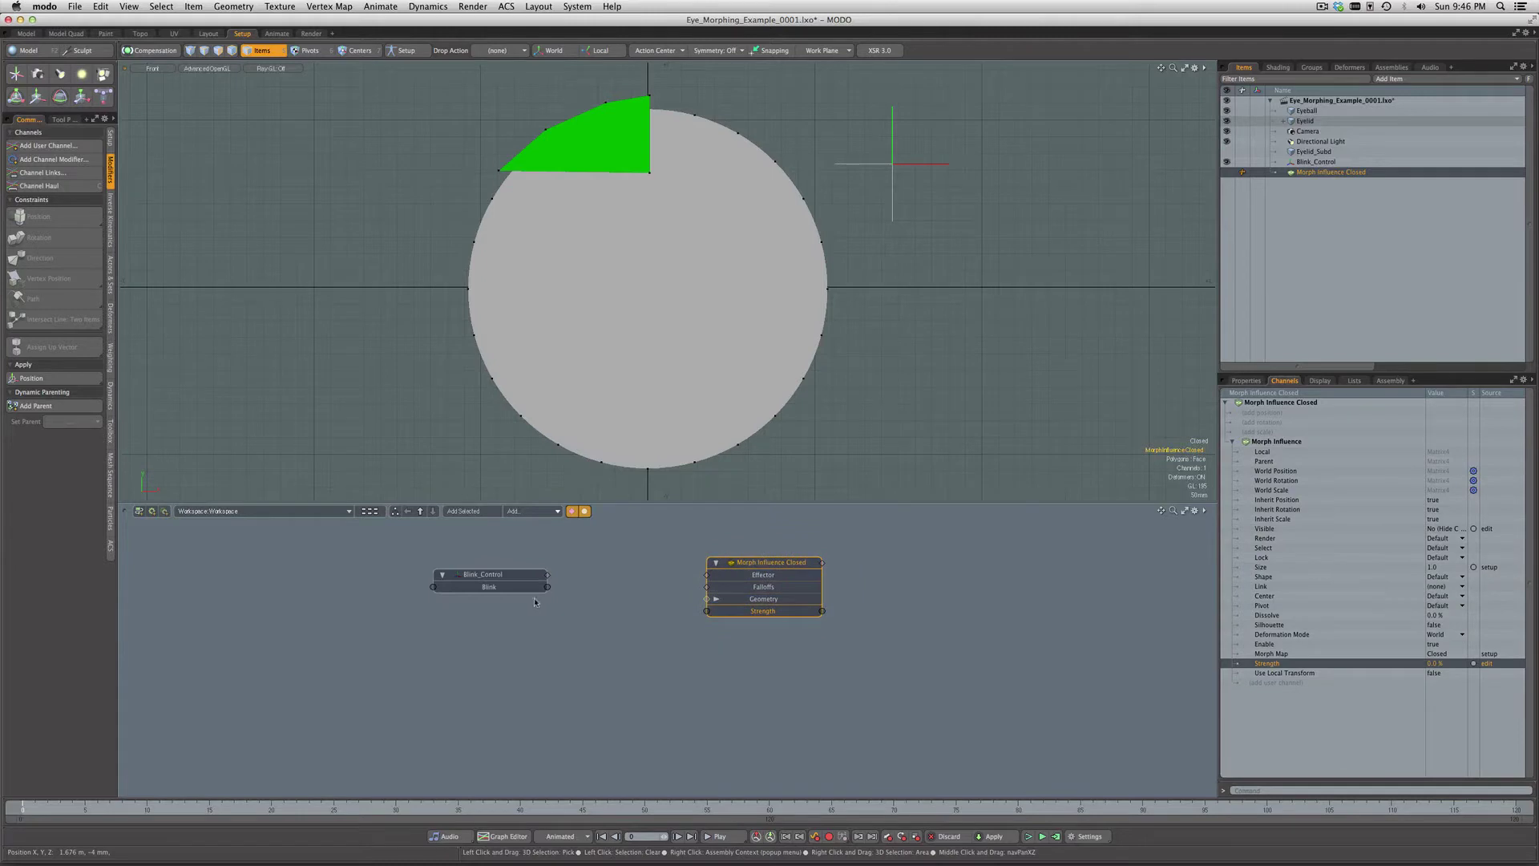
{"action": "left_click_drag", "start_coordinate": [547, 587], "coordinate": [706, 614]}
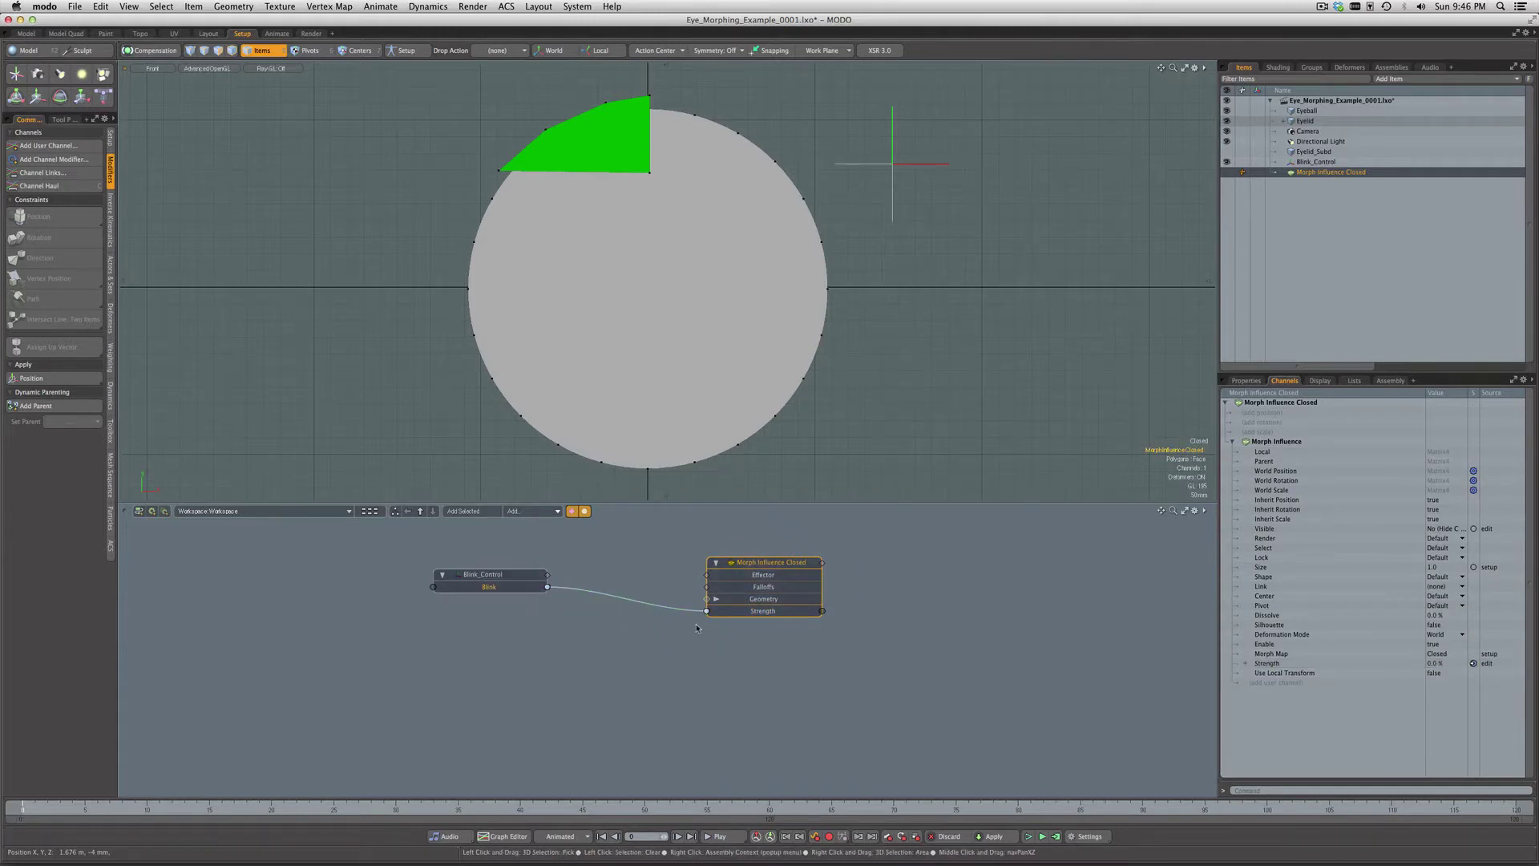
Scrub Blink_Control's Blink channel between 0% and 100% to examine the eyelid's path, ending at 0%.
{"action": "left_click", "coordinate": [892, 164]}
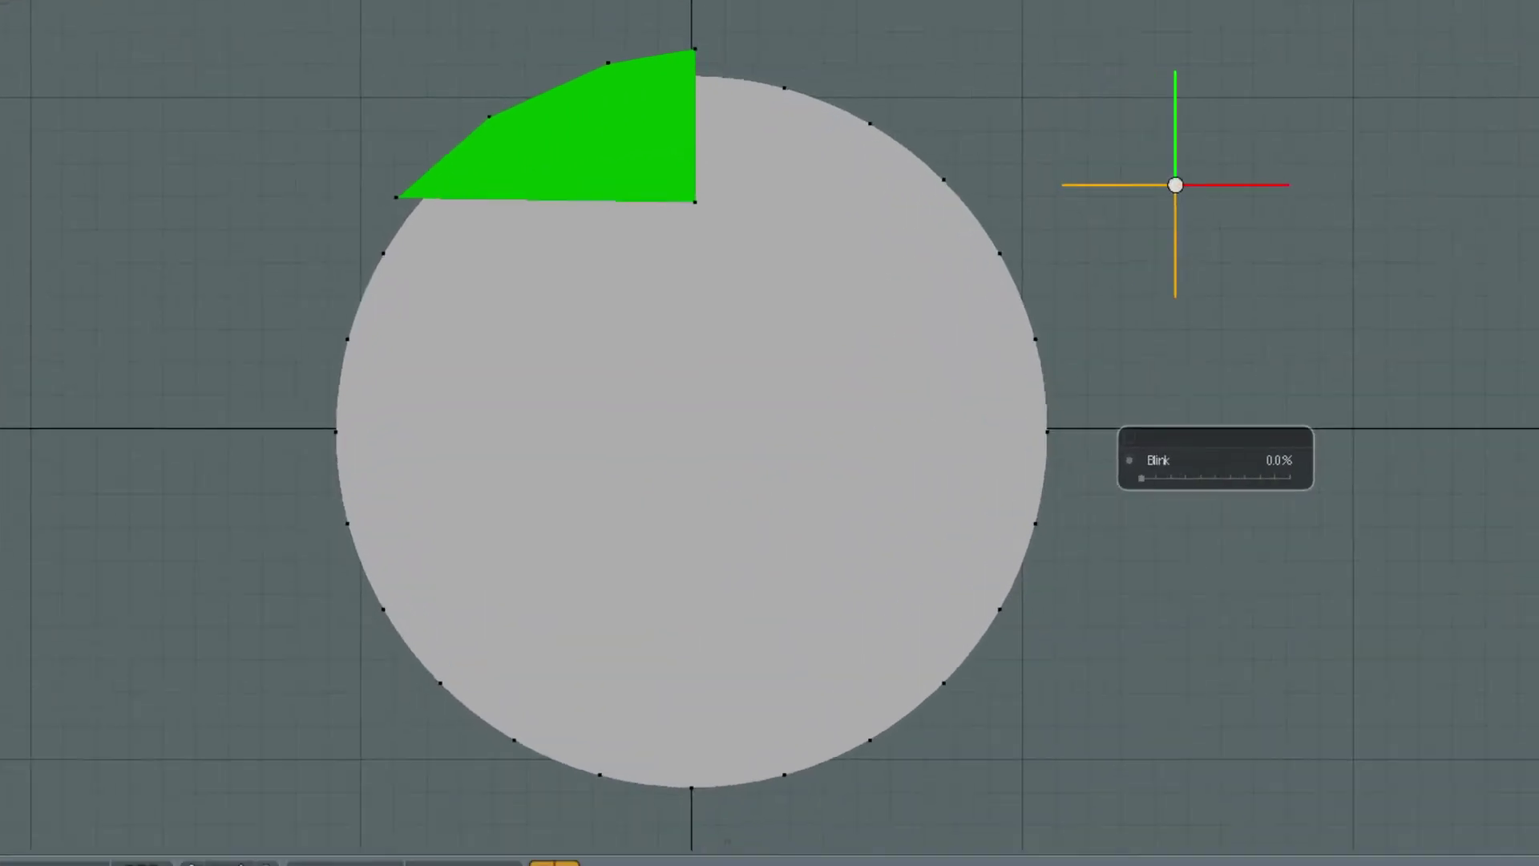
{"action": "left_click_drag", "start_coordinate": [874, 314], "coordinate": [949, 312]}
{"action": "mouse_move", "coordinate": [1324, 494]}
{"action": "left_mouse_down"}
{"action": "mouse_move", "coordinate": [1168, 494]}
{"action": "mouse_move", "coordinate": [1324, 493]}
{"action": "left_mouse_up"}
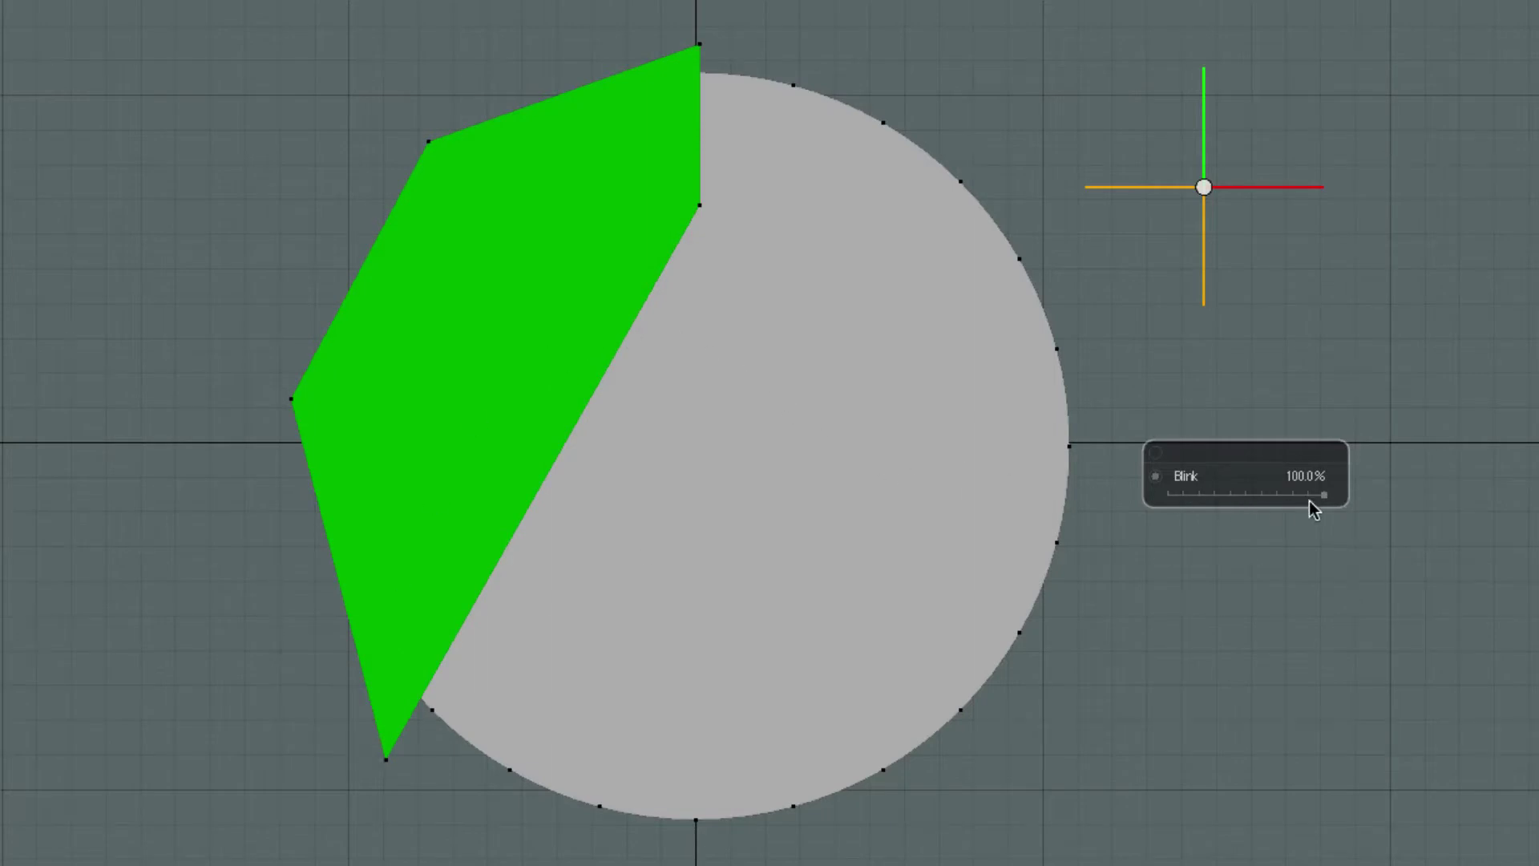
{"action": "left_click_drag", "start_coordinate": [1324, 494], "coordinate": [1251, 493]}
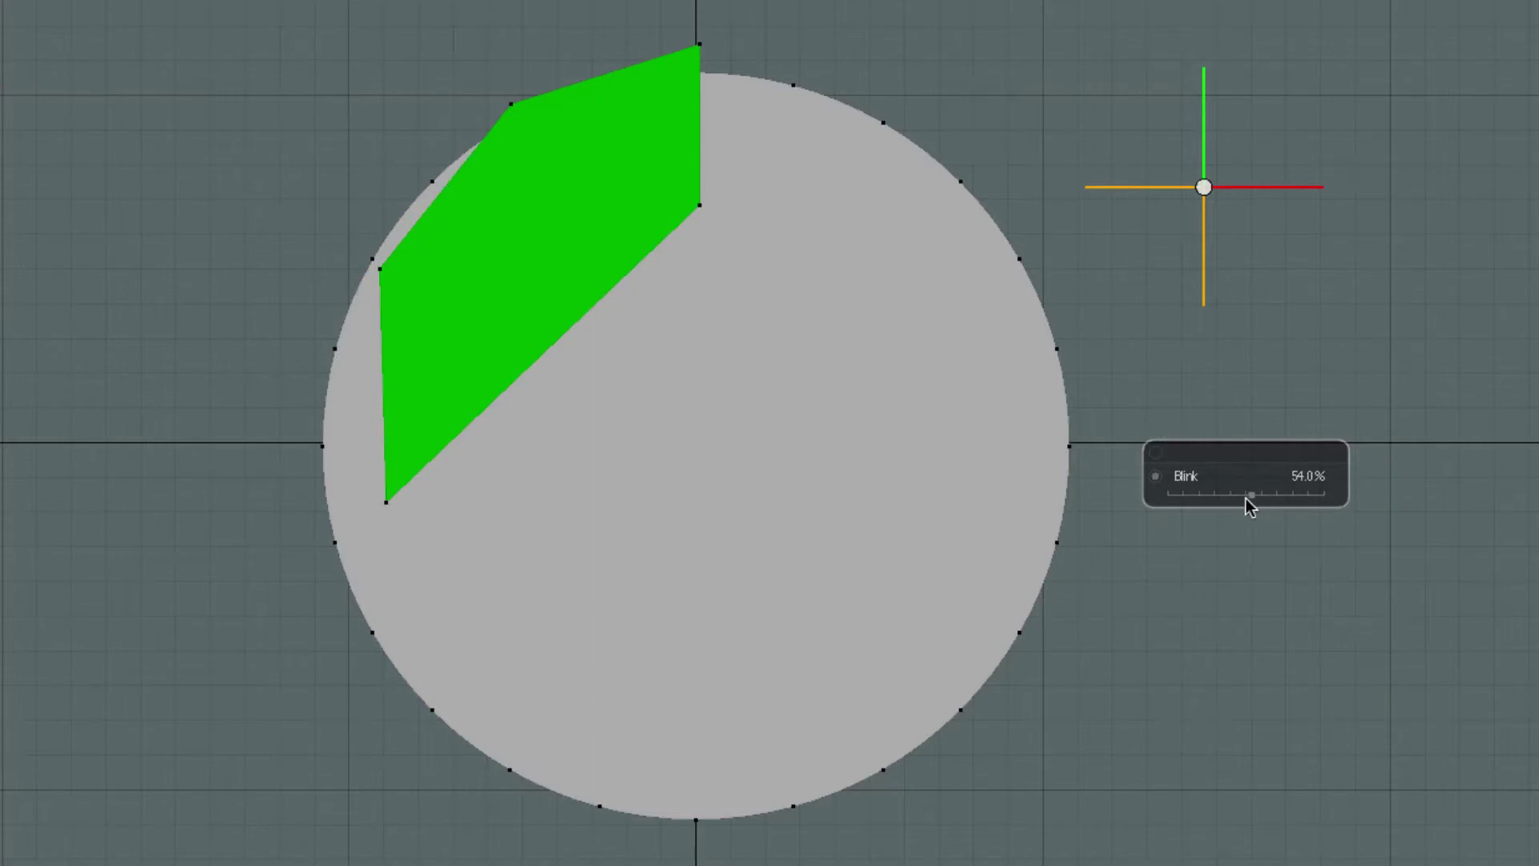
{"action": "mouse_move", "coordinate": [1249, 495]}
{"action": "left_mouse_down"}
{"action": "mouse_move", "coordinate": [1210, 494]}
{"action": "mouse_move", "coordinate": [1236, 495]}
{"action": "left_mouse_up"}
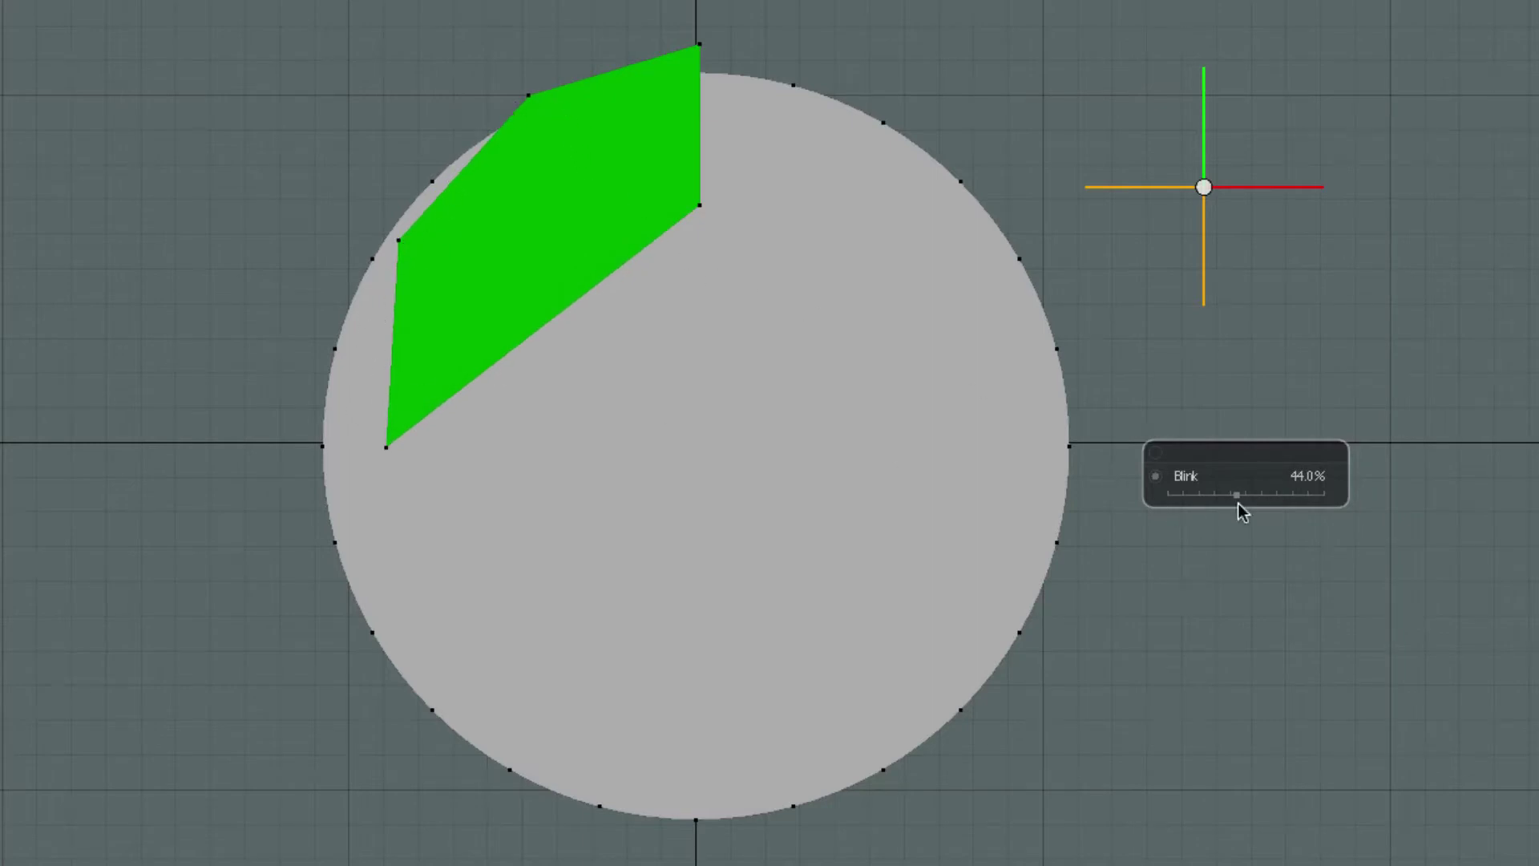
{"action": "left_click_drag", "start_coordinate": [1235, 495], "coordinate": [1168, 495]}
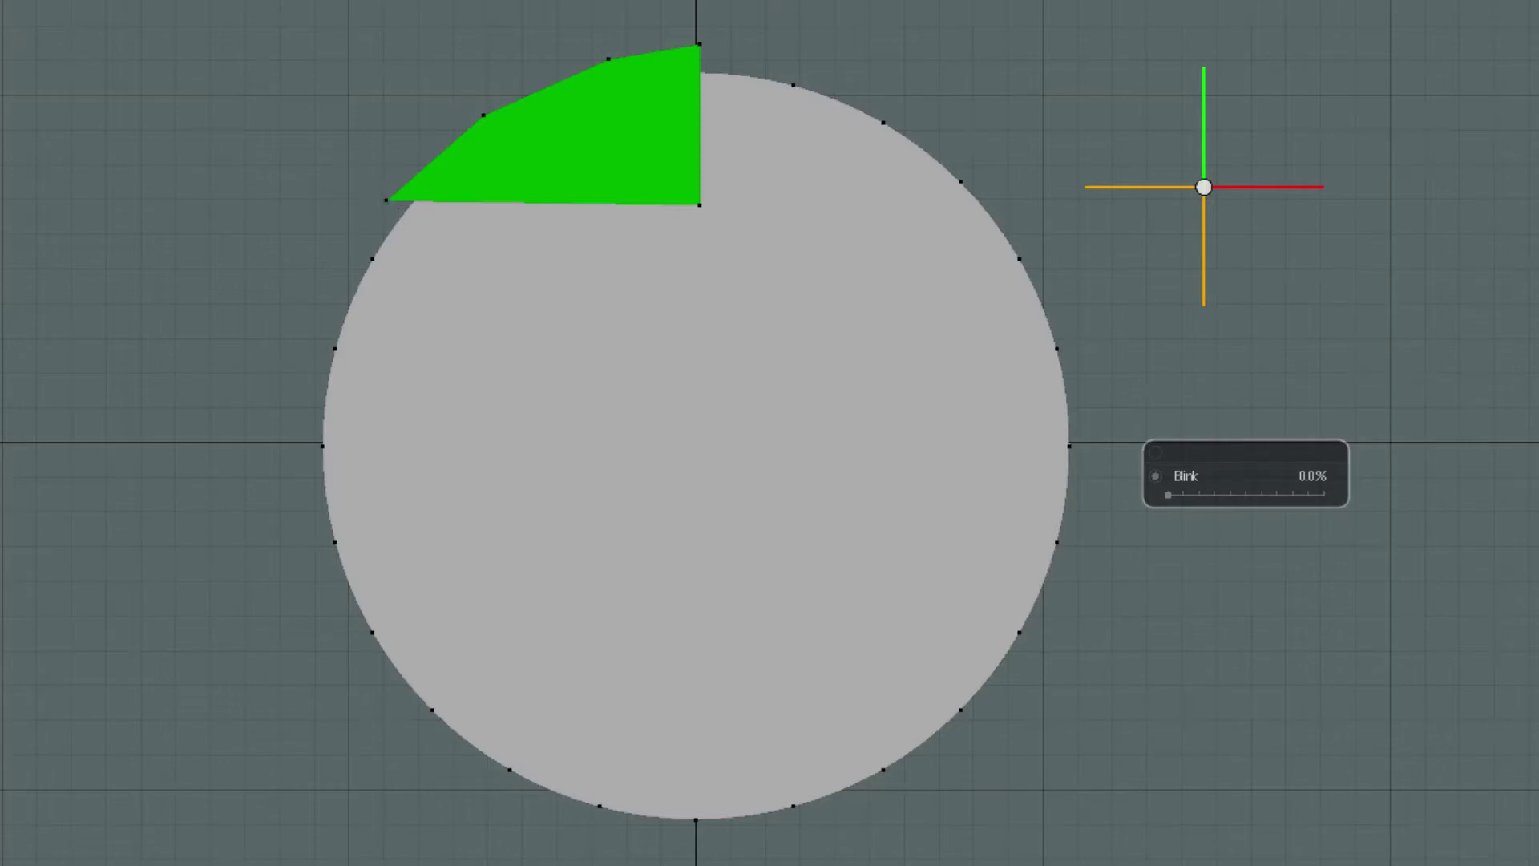
{"action": "left_click", "coordinate": [386, 199]}
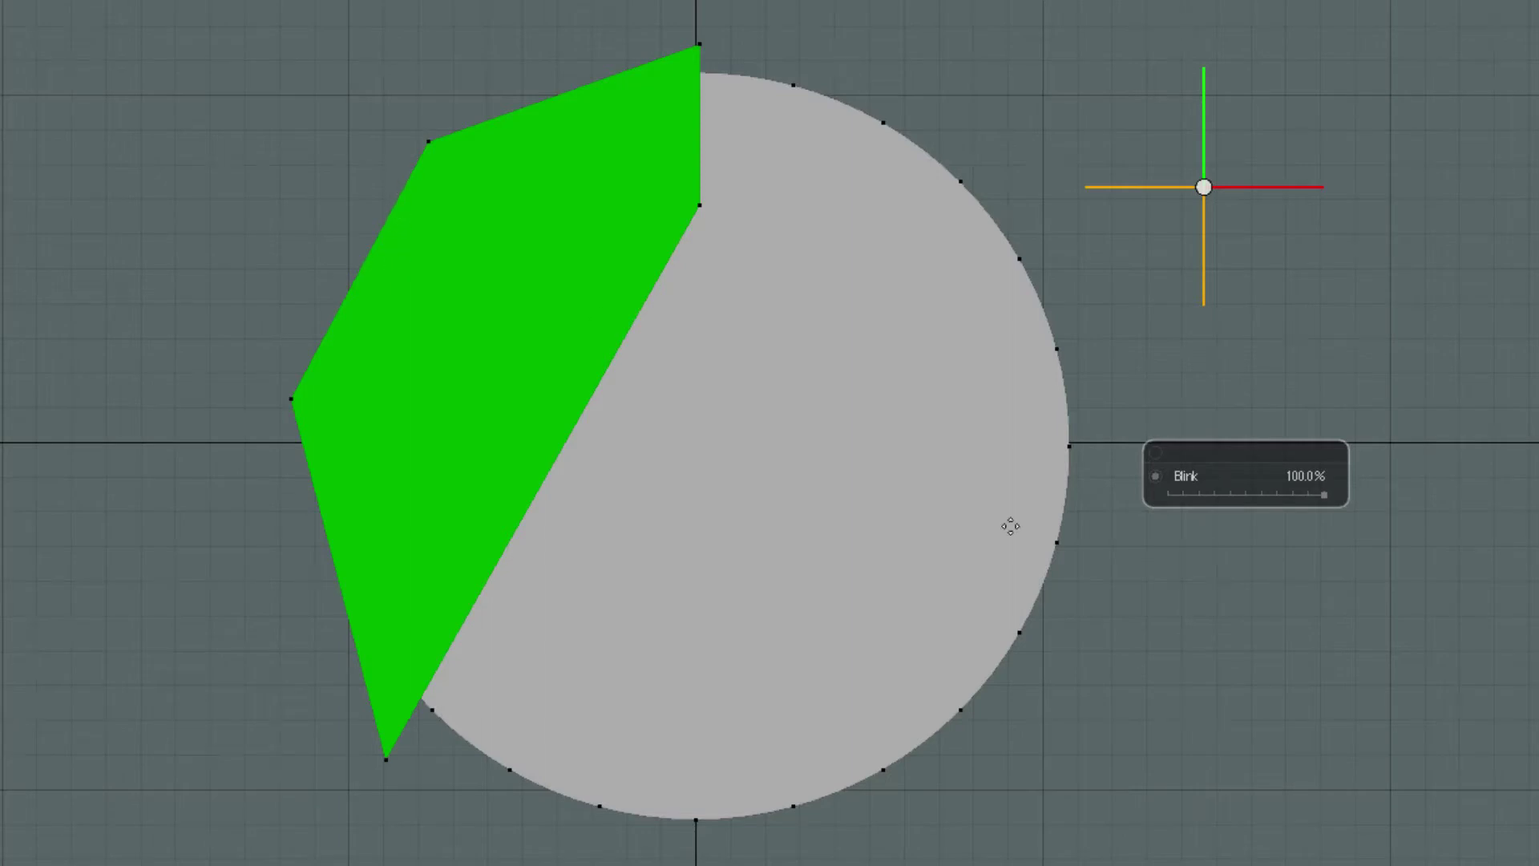
{"action": "left_click_drag", "start_coordinate": [1326, 494], "coordinate": [1168, 495]}
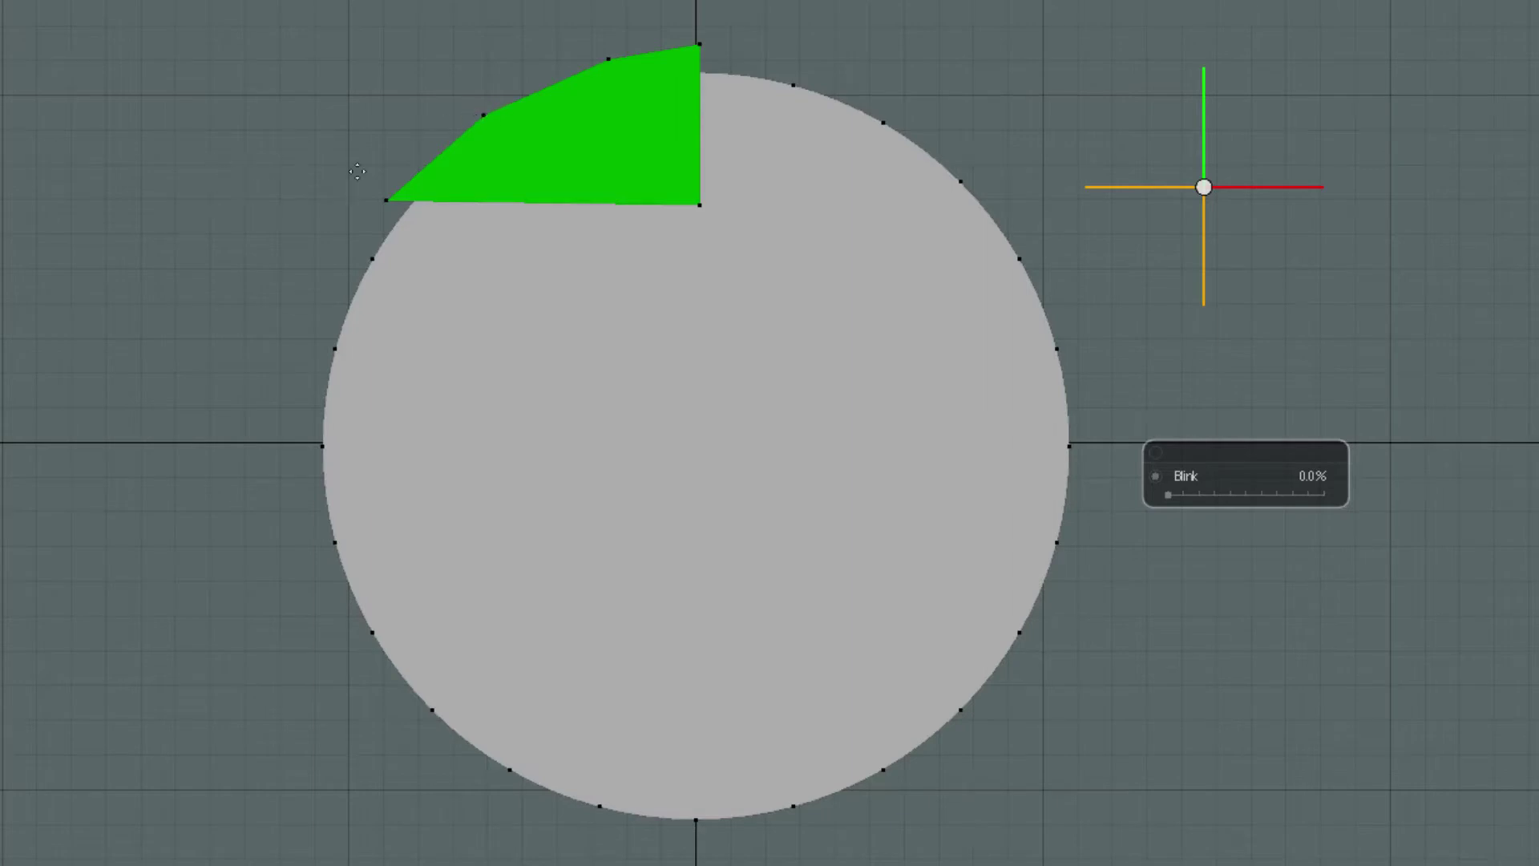
{"action": "mouse_move", "coordinate": [1168, 495]}
{"action": "left_mouse_down"}
{"action": "mouse_move", "coordinate": [1321, 494]}
{"action": "mouse_move", "coordinate": [1168, 495]}
{"action": "left_mouse_up"}
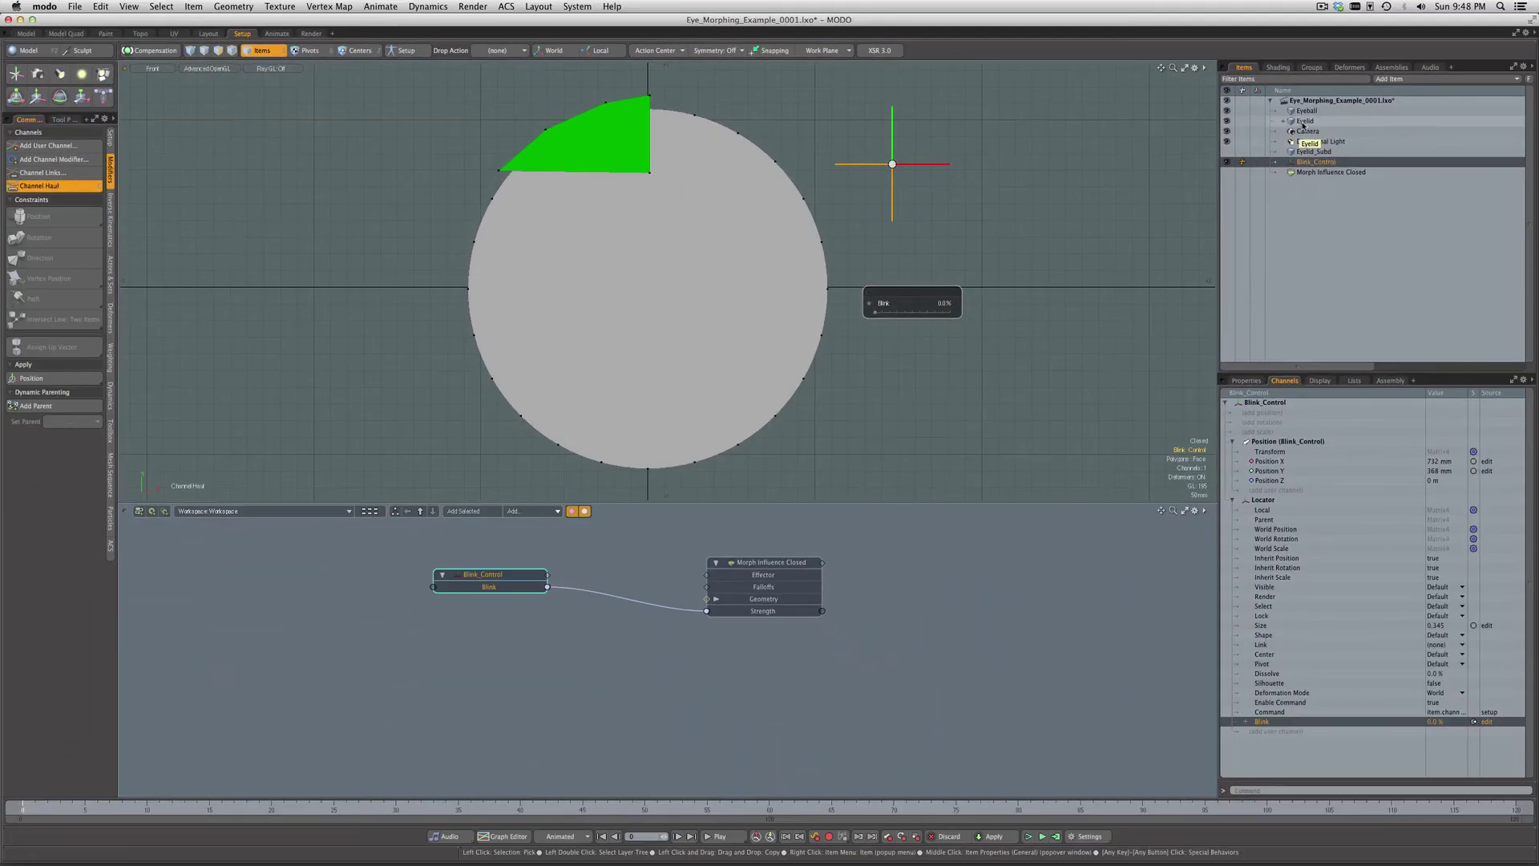
Deselect the Closed morph on the Eyelid mesh and create a new relative morph map named Out.
{"action": "left_click", "coordinate": [1303, 122]}
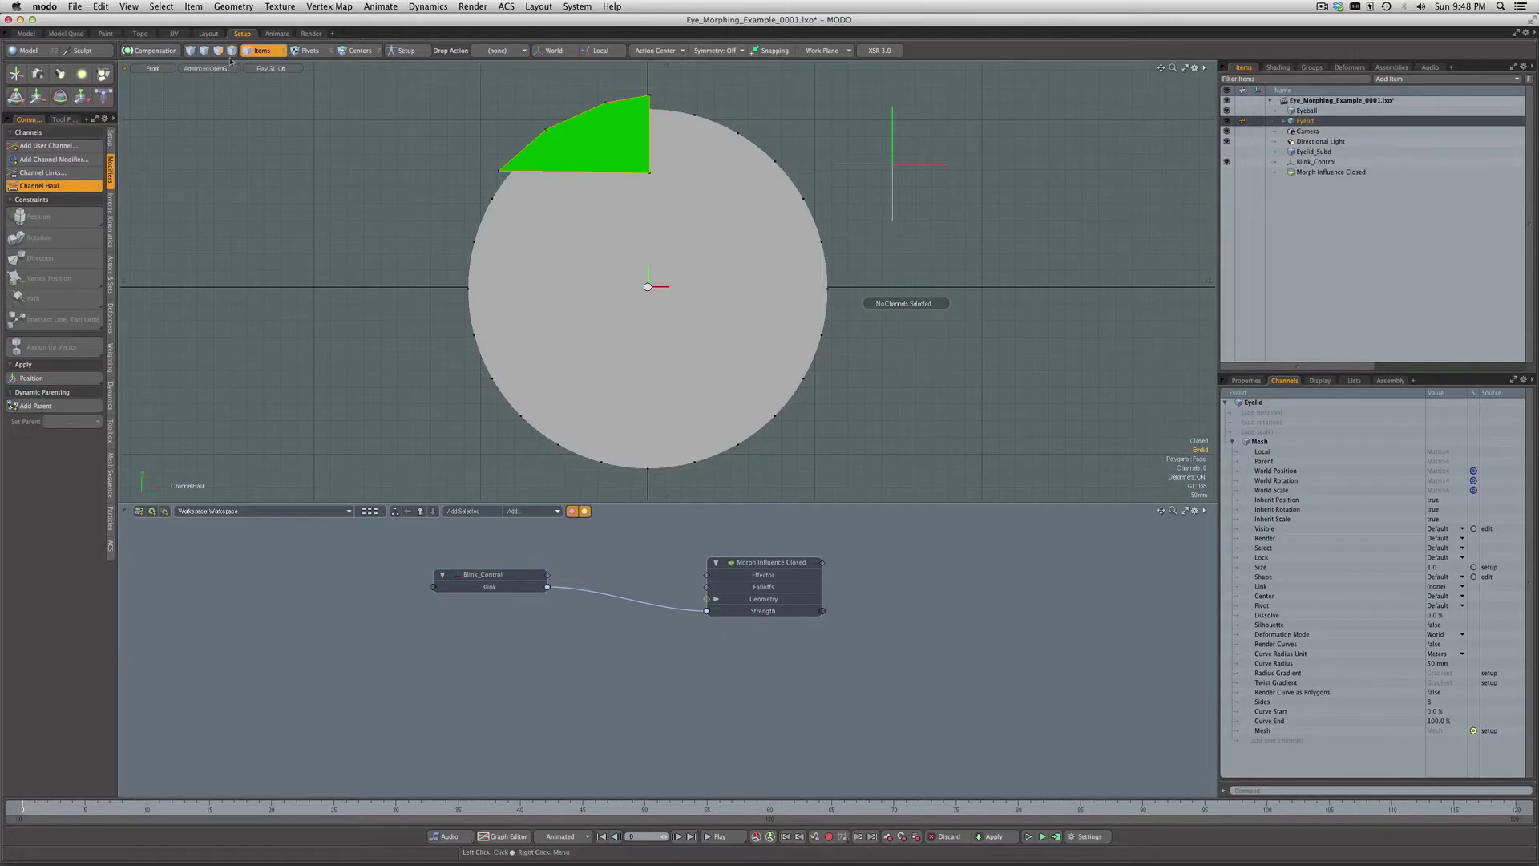
{"action": "left_click", "coordinate": [26, 34]}
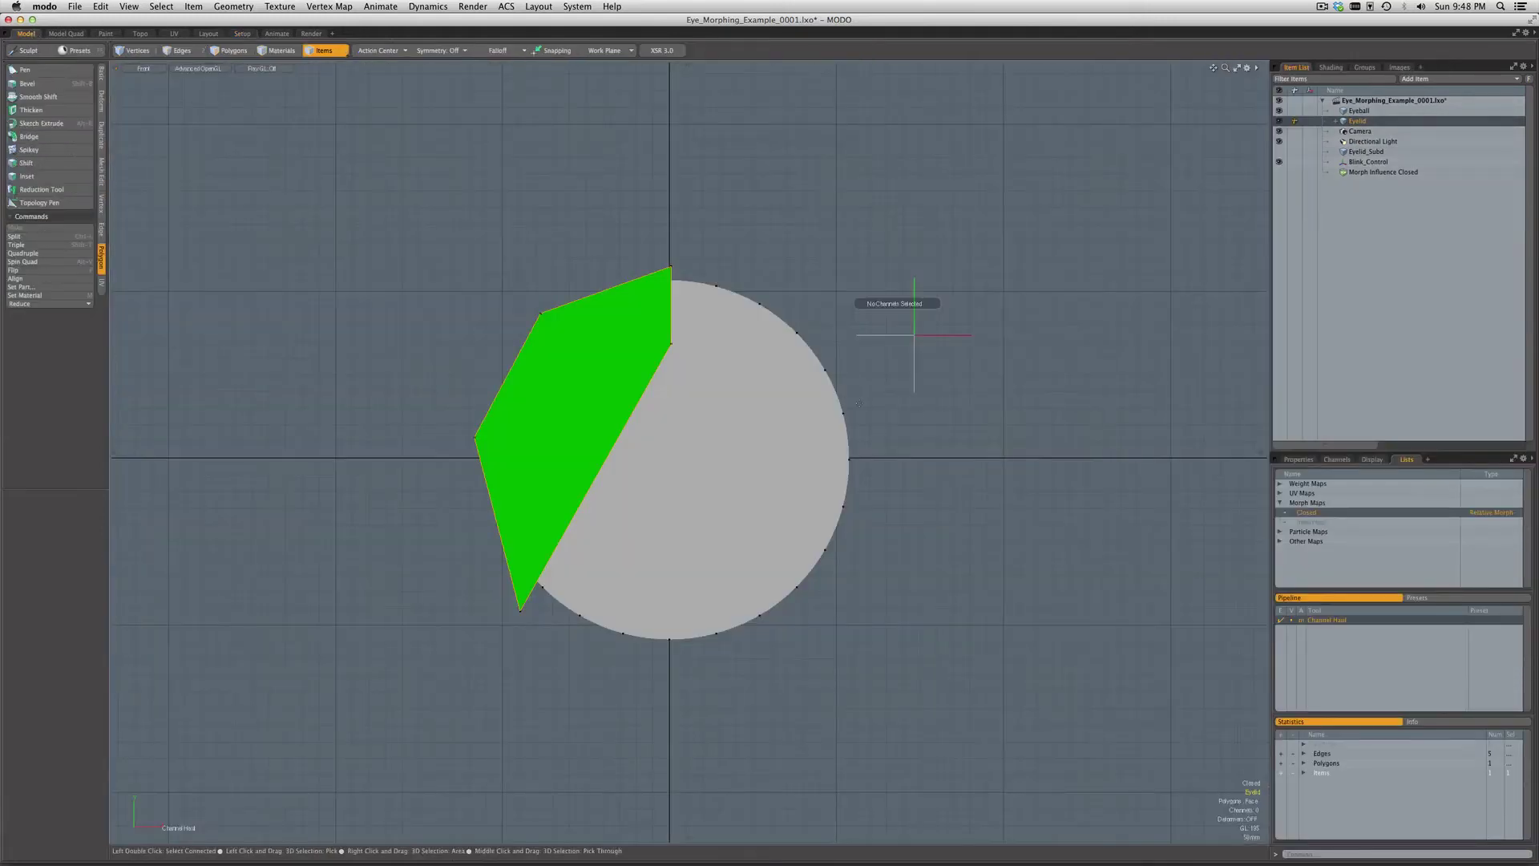
{"action": "left_click", "coordinate": [1307, 513]}
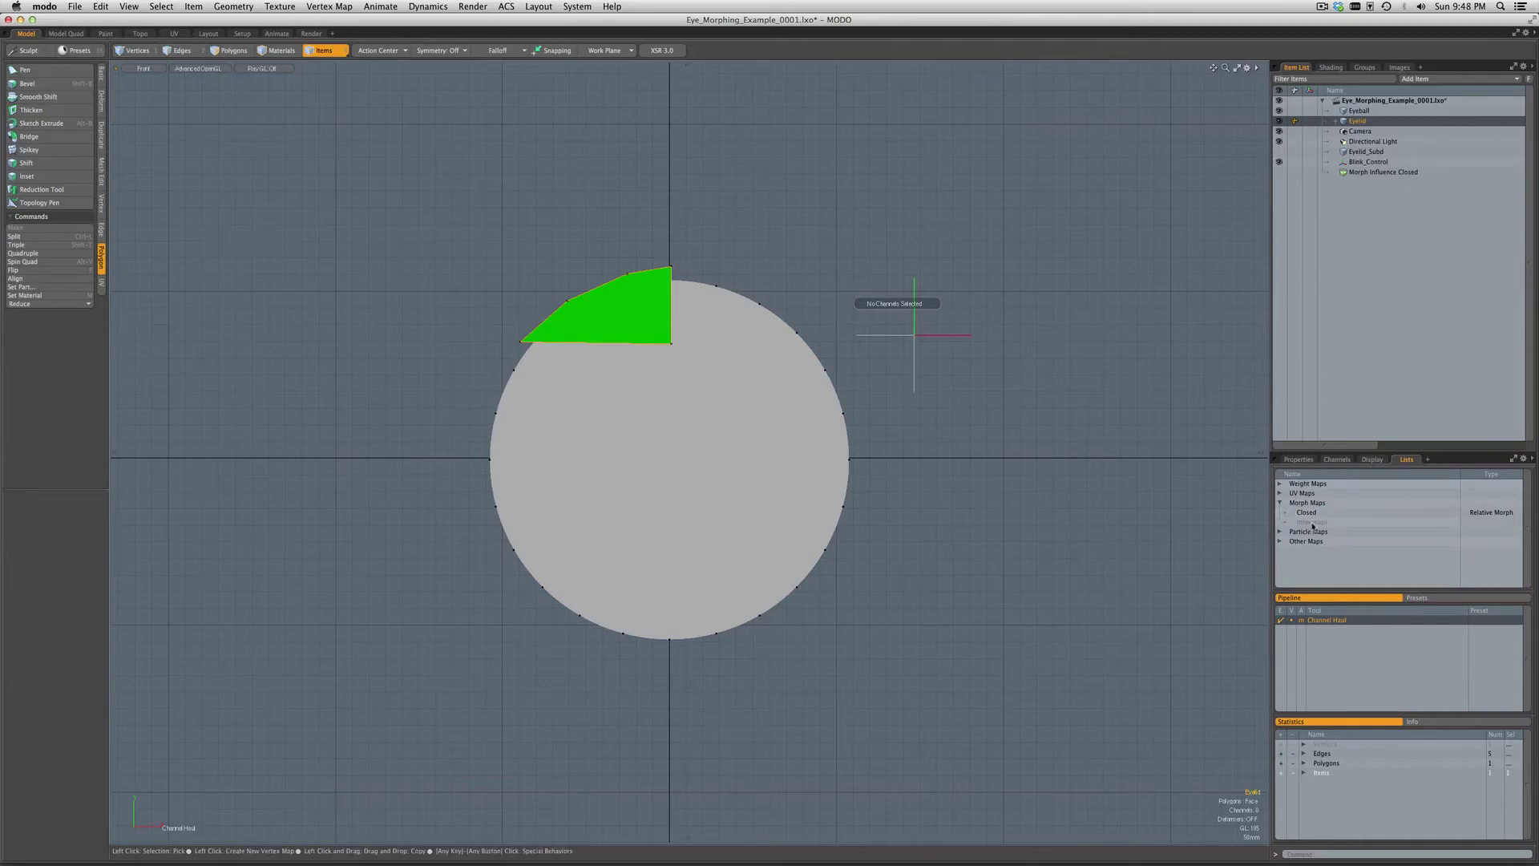
{"action": "left_click", "coordinate": [1311, 522]}
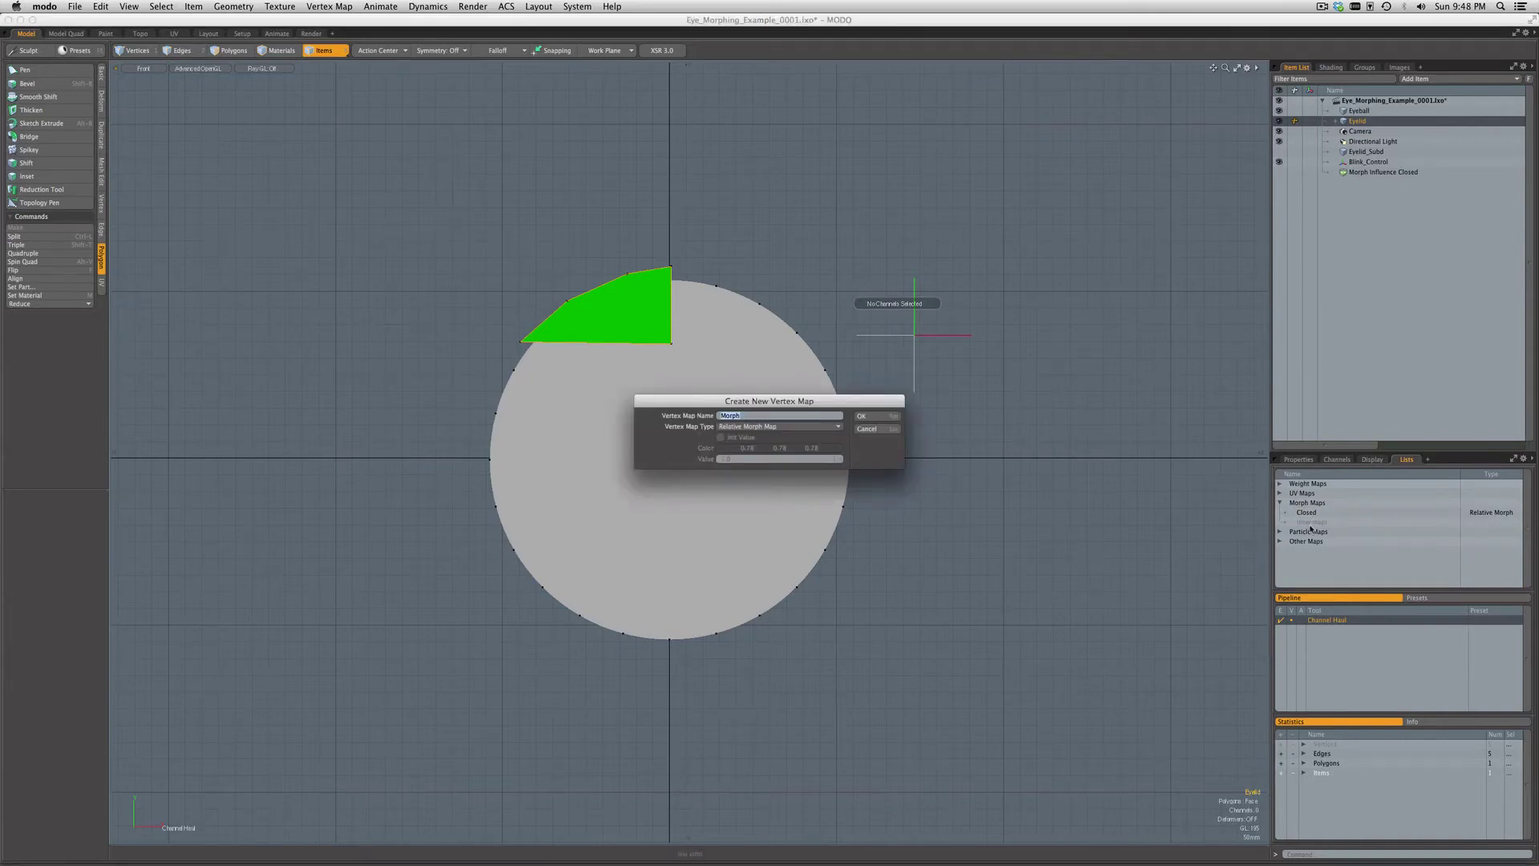
{"action": "type", "text": "Out"}
{"action": "key", "text": "Return"}
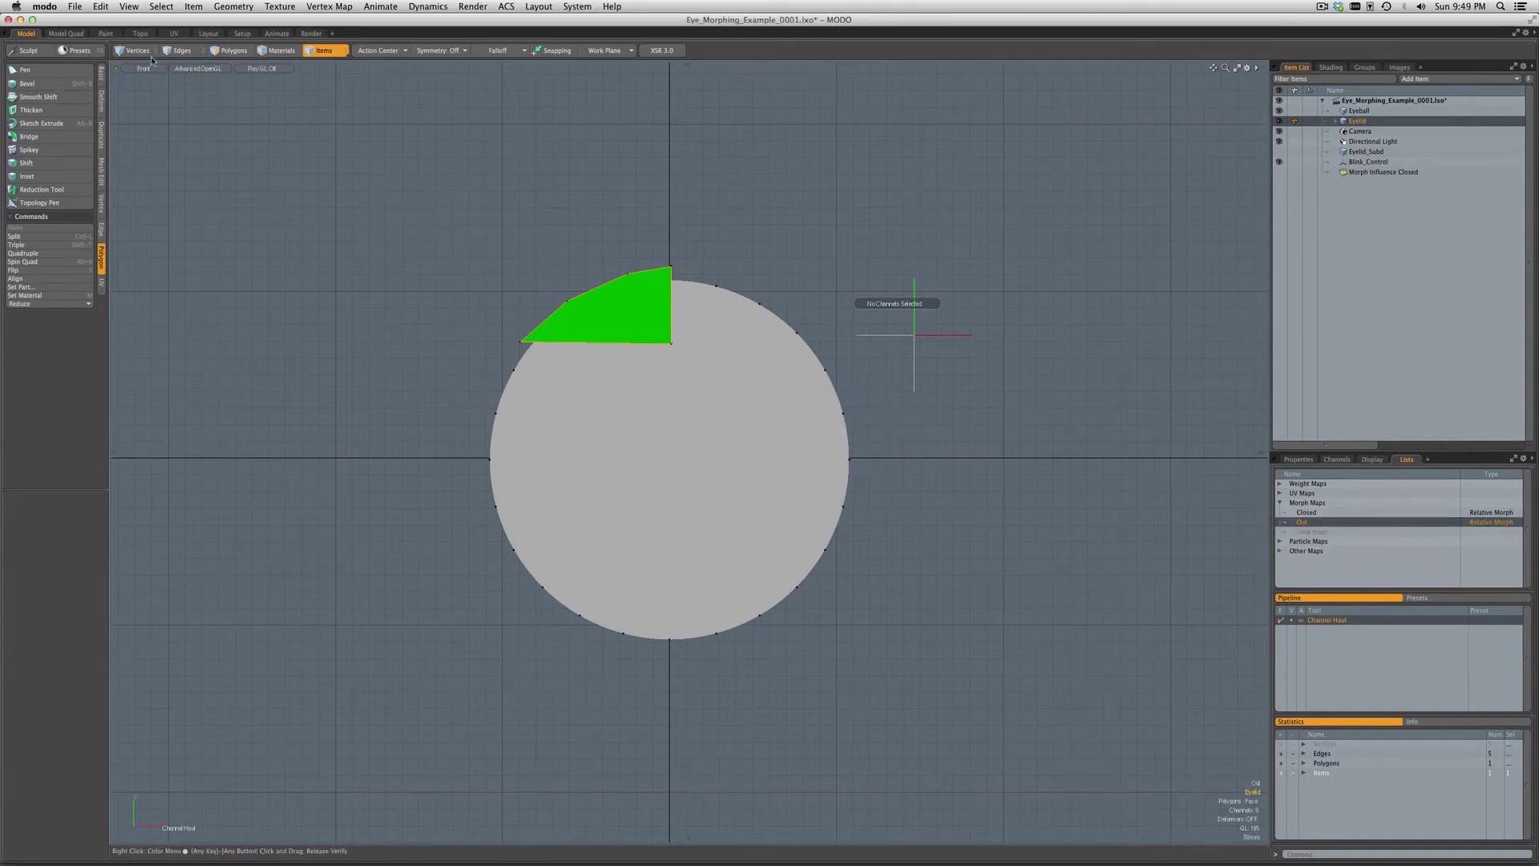
Move the eyelid's three outer vertices about -398 mm in X with a linear falloff running from about X -652 mm to 8 mm.
{"action": "key", "text": "1"}
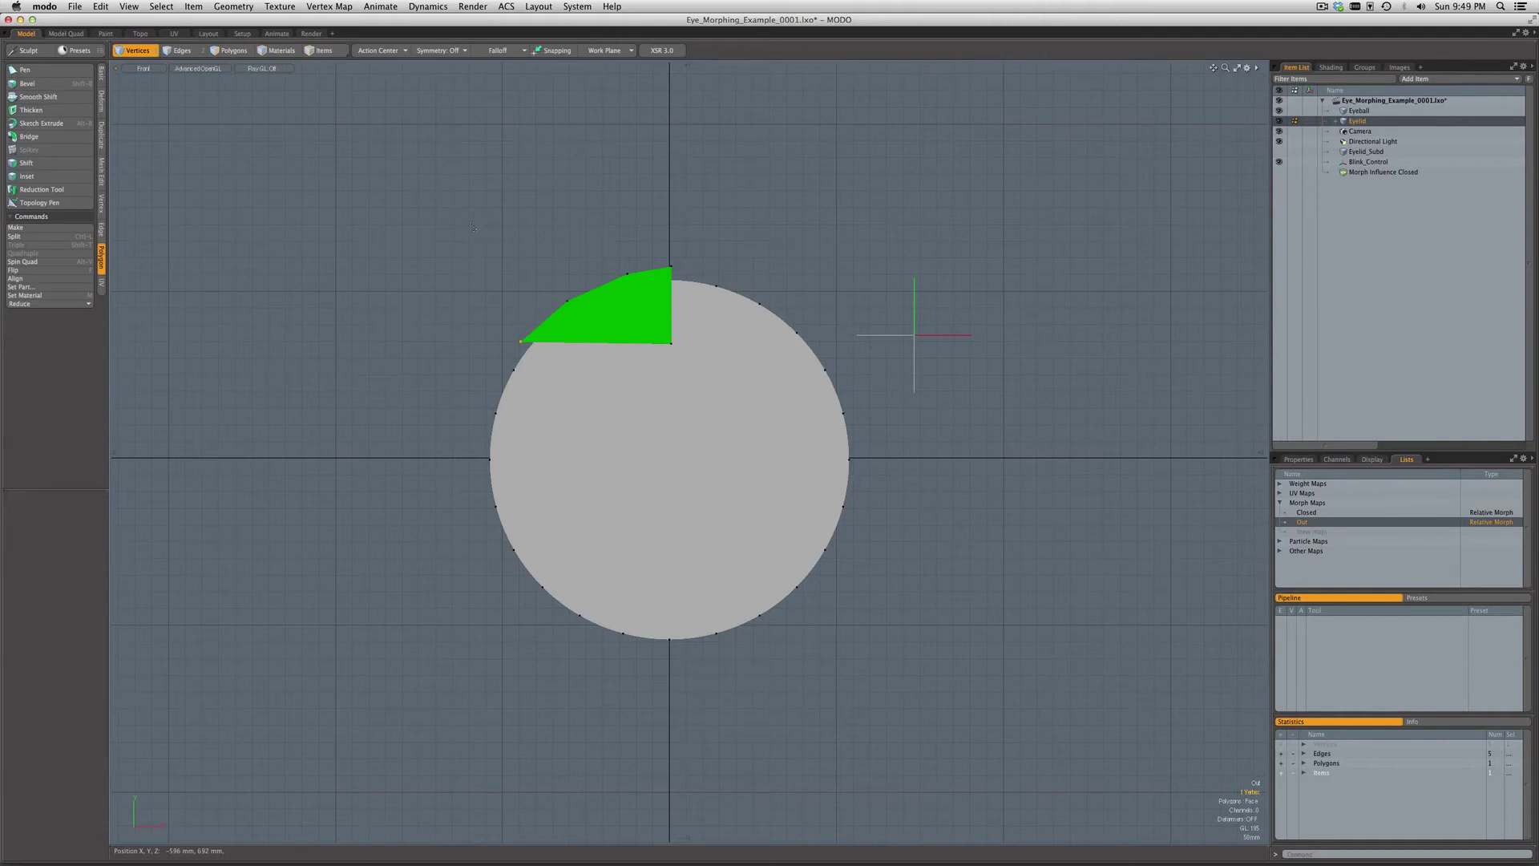
{"action": "left_click_drag", "start_coordinate": [473, 227], "coordinate": [628, 350]}
{"action": "left_click", "coordinate": [498, 50]}
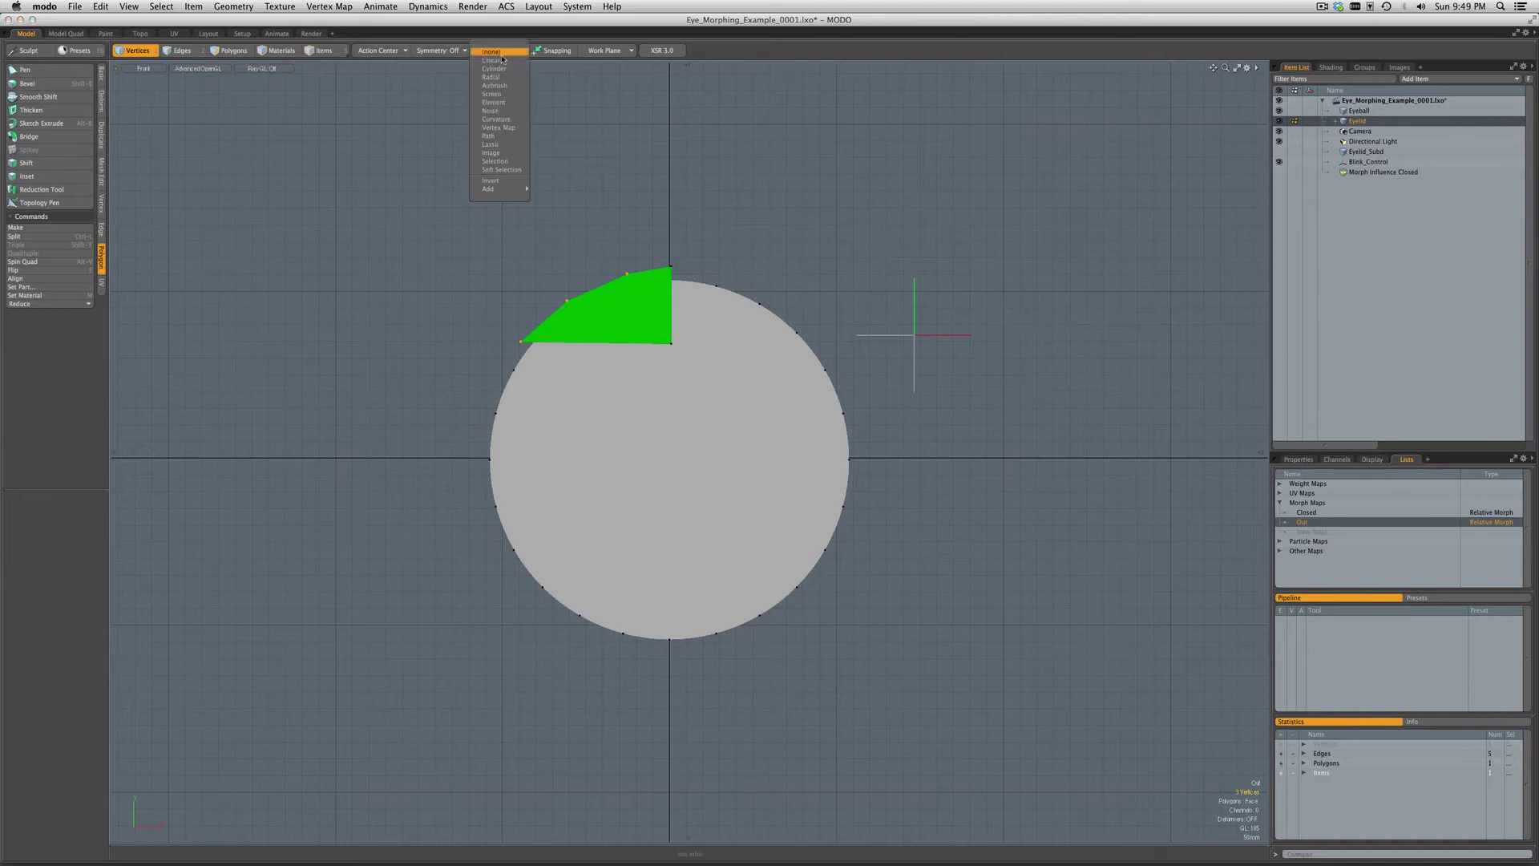
{"action": "left_click", "coordinate": [493, 67]}
{"action": "left_click_drag", "start_coordinate": [672, 318], "coordinate": [452, 326]}
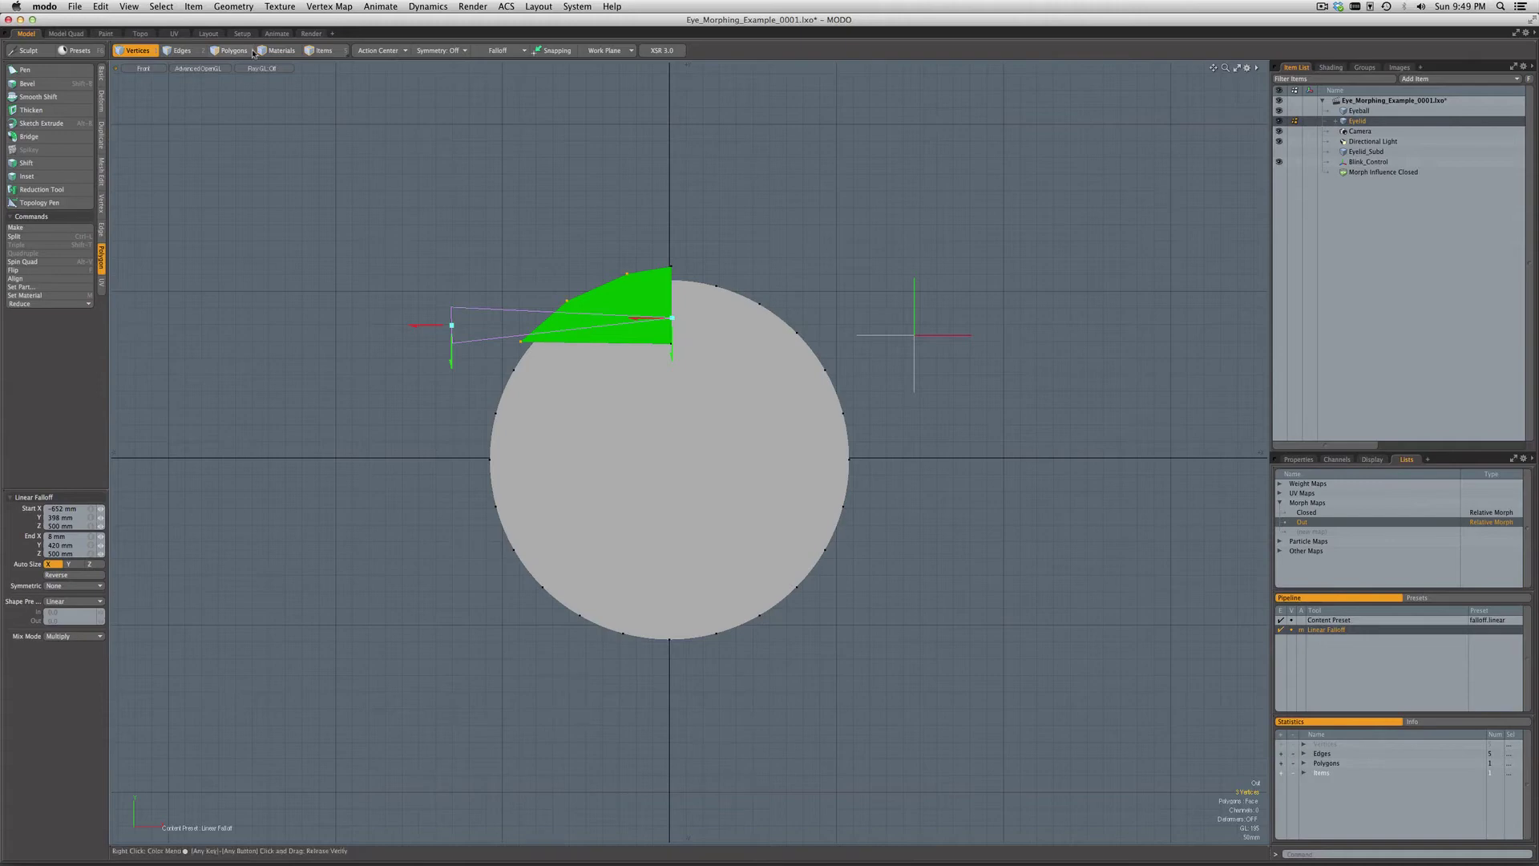
{"action": "key", "text": "w"}
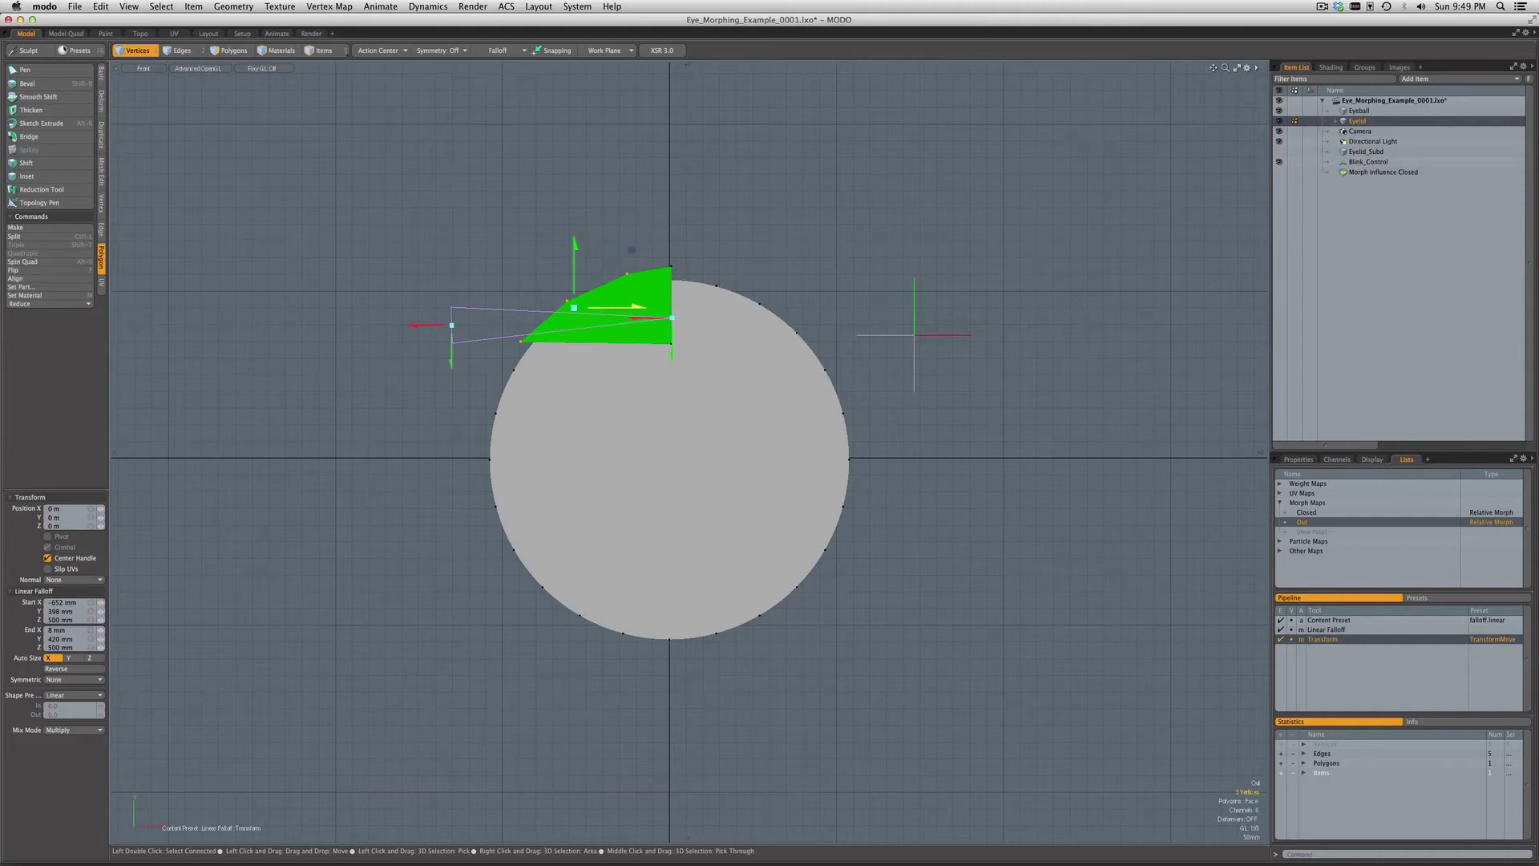
{"action": "left_click_drag", "start_coordinate": [634, 306], "coordinate": [506, 306]}
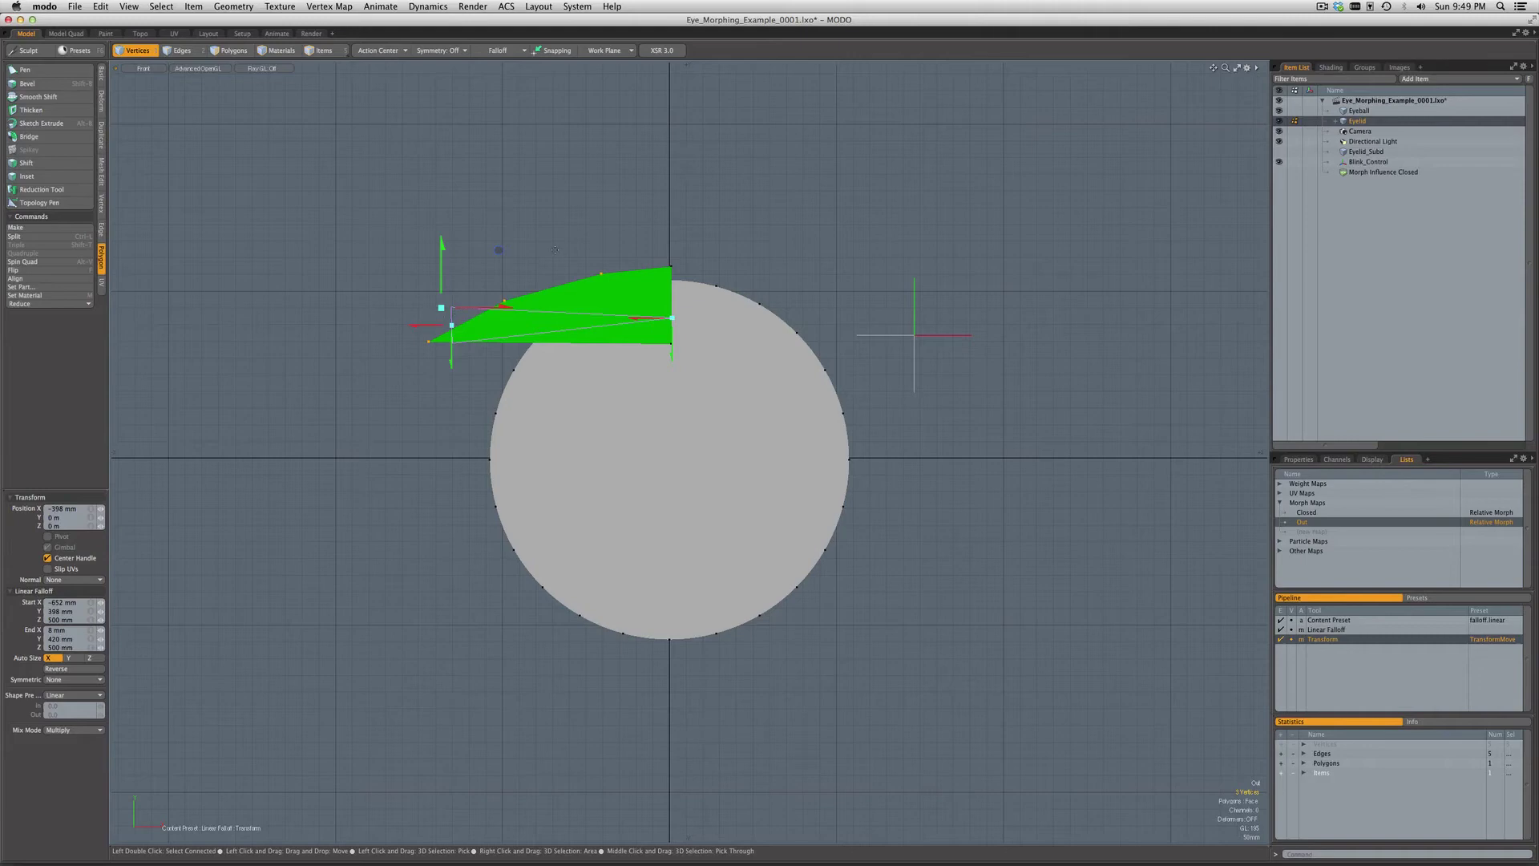
{"action": "key", "text": "space"}
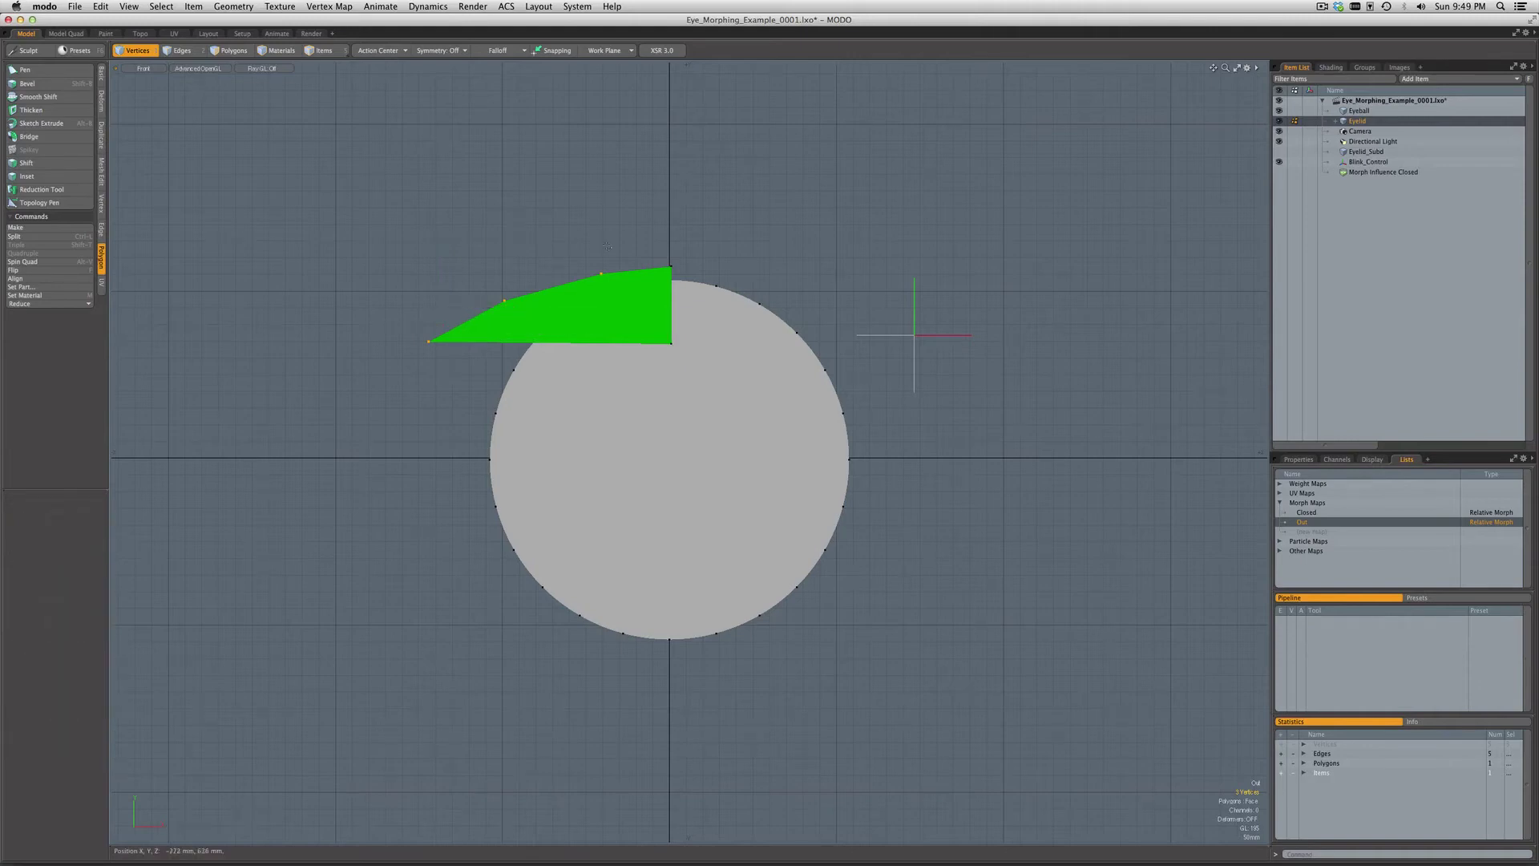
Compare the eyelid shapes of the Closed and Out morph maps, finishing with only Out selected.
{"action": "left_click", "coordinate": [1313, 523]}
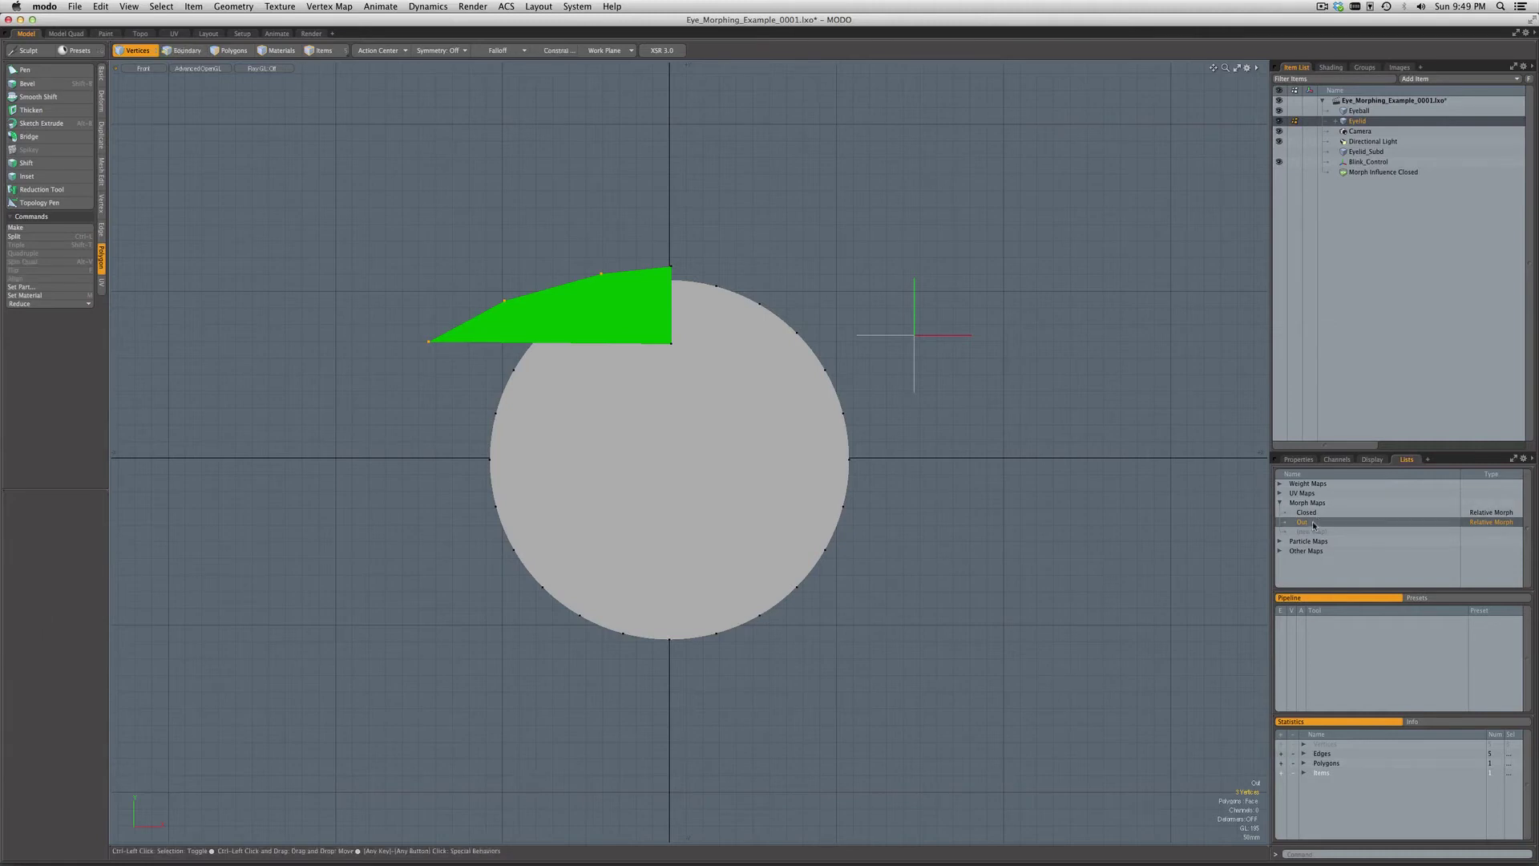
{"action": "left_click", "coordinate": [1313, 514]}
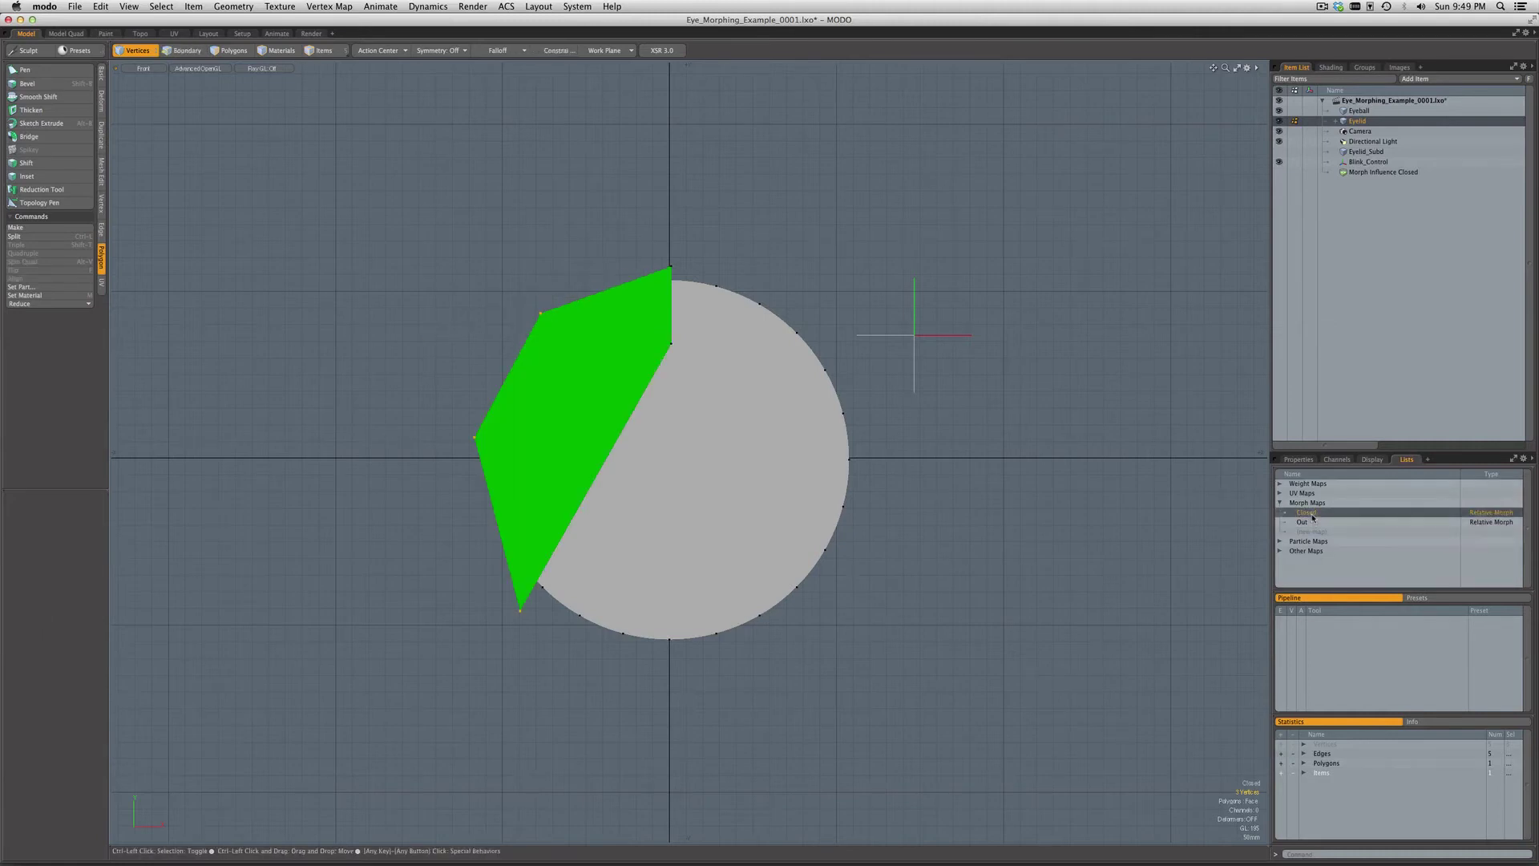
{"action": "left_click", "coordinate": [1313, 515], "text": "ctrl"}
{"action": "left_click", "coordinate": [1313, 523]}
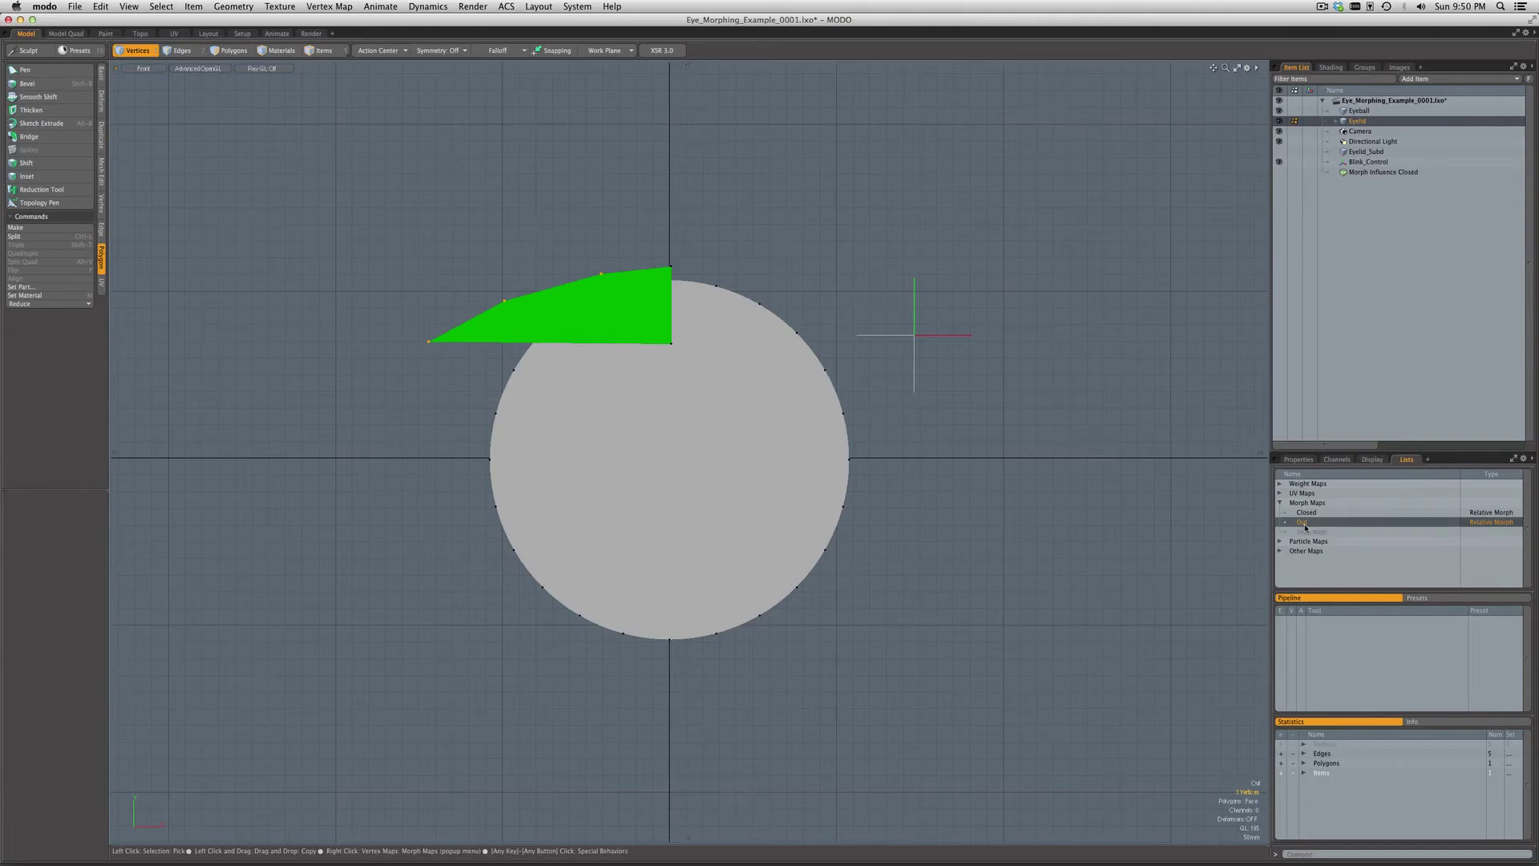
Add a morph influence for the Out morph map and rename it Morph Influence Out.
{"action": "right_click", "coordinate": [1305, 526]}
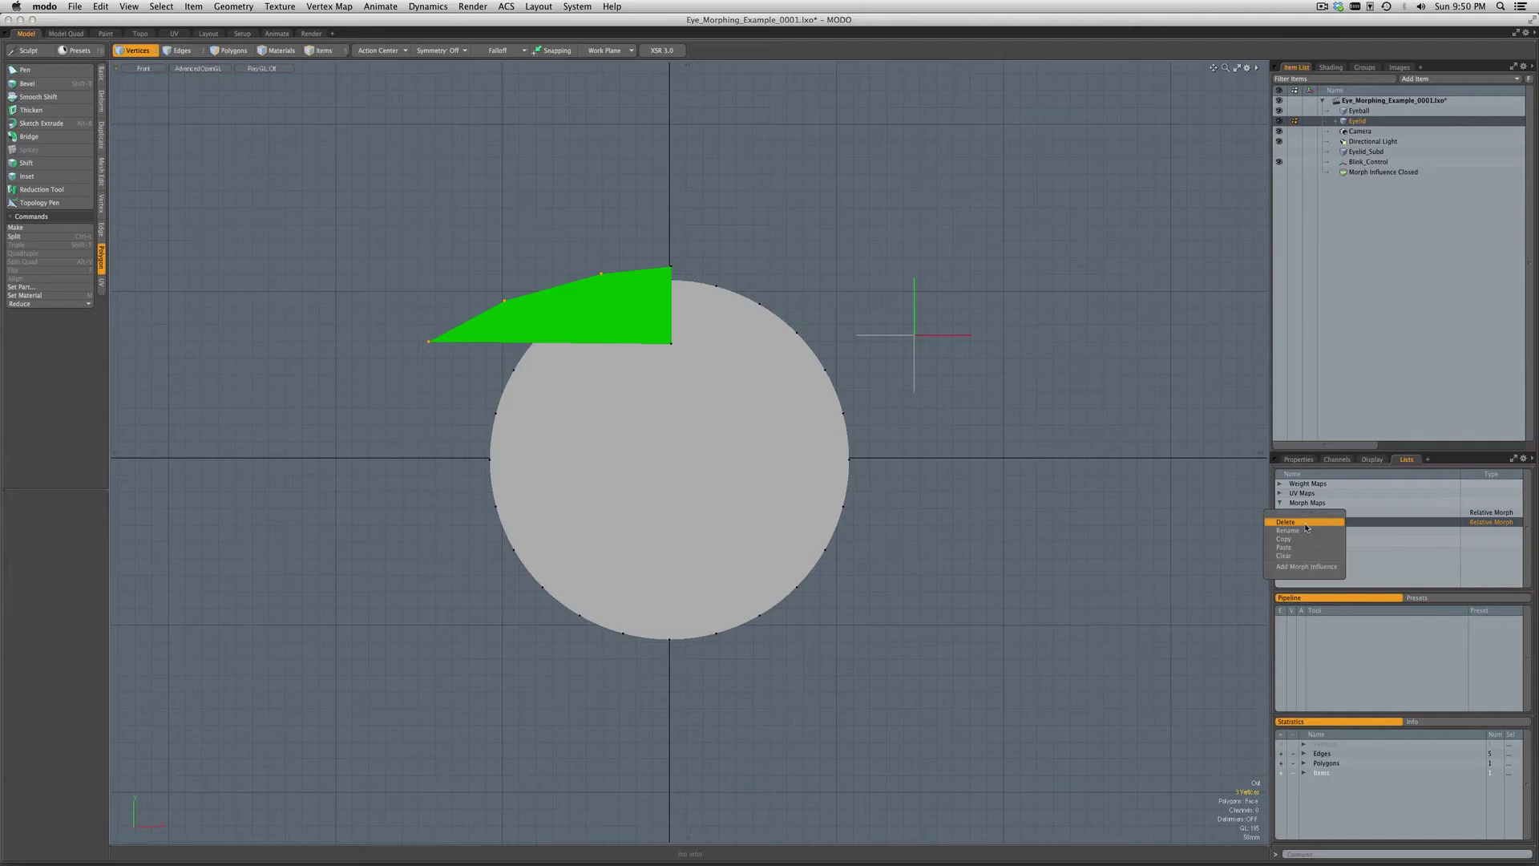
{"action": "left_click", "coordinate": [1307, 566]}
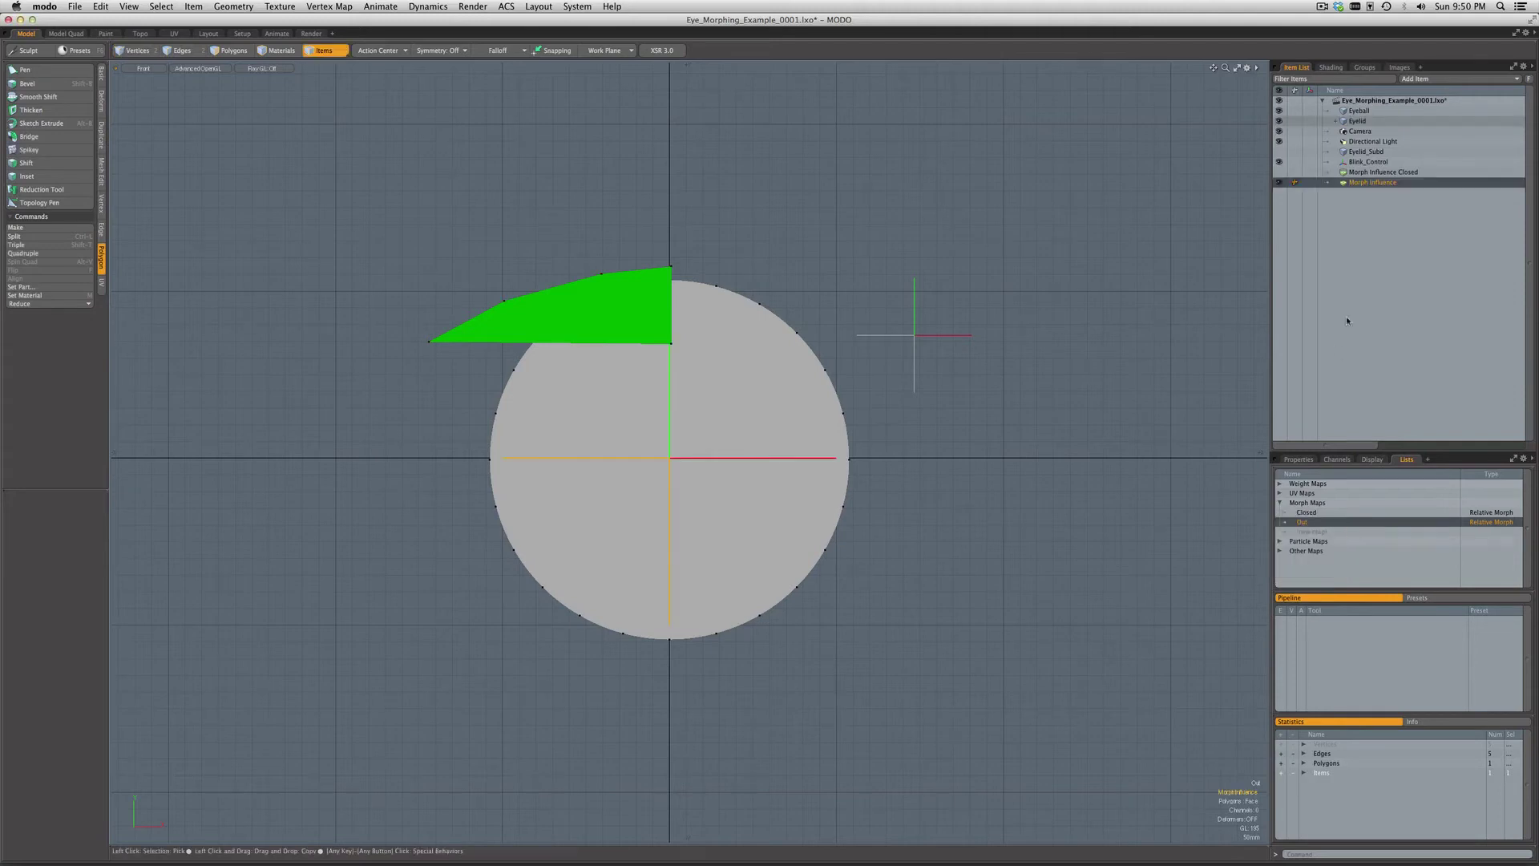
{"action": "right_click", "coordinate": [1387, 182]}
{"action": "left_click", "coordinate": [1392, 195]}
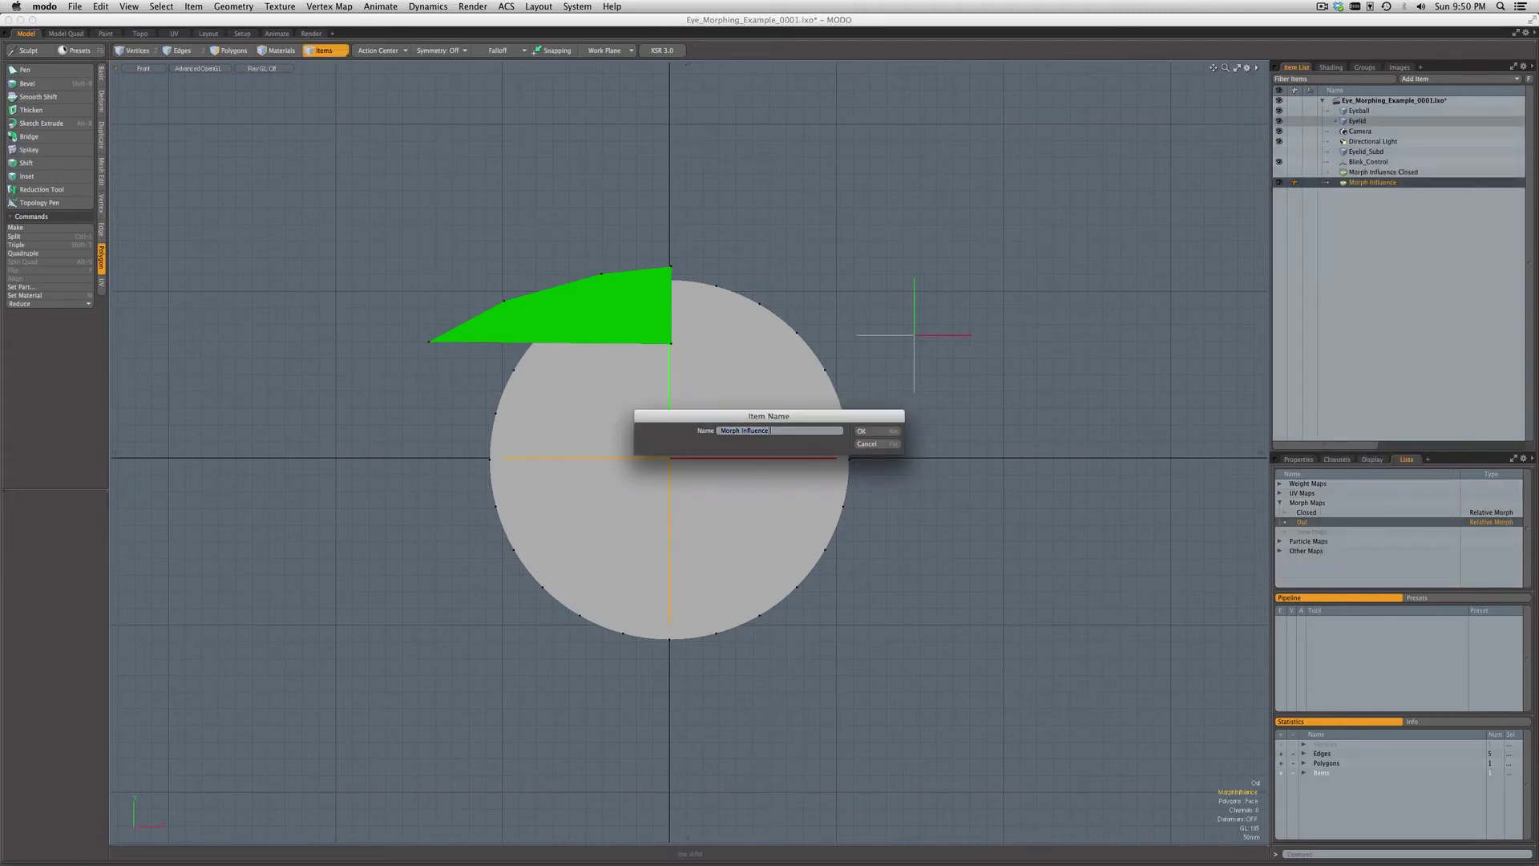
{"action": "type", "text": "Out"}
{"action": "key", "text": "Return"}
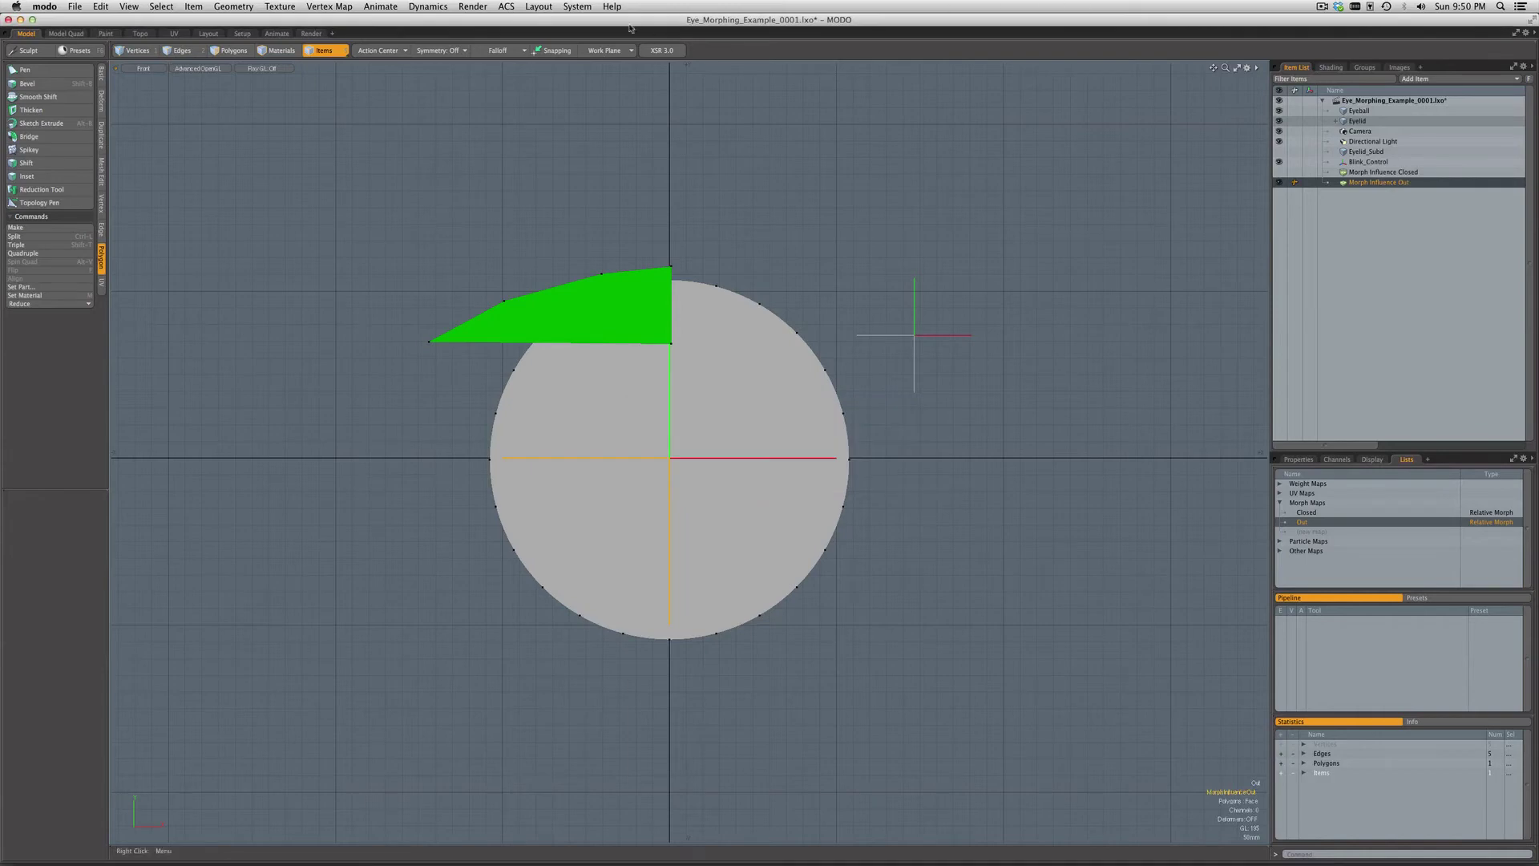
Add Morph Influence Out's Strength channel to the schematic containing Blink_Control, beneath the Morph Influence Closed node.
{"action": "left_click", "coordinate": [242, 33]}
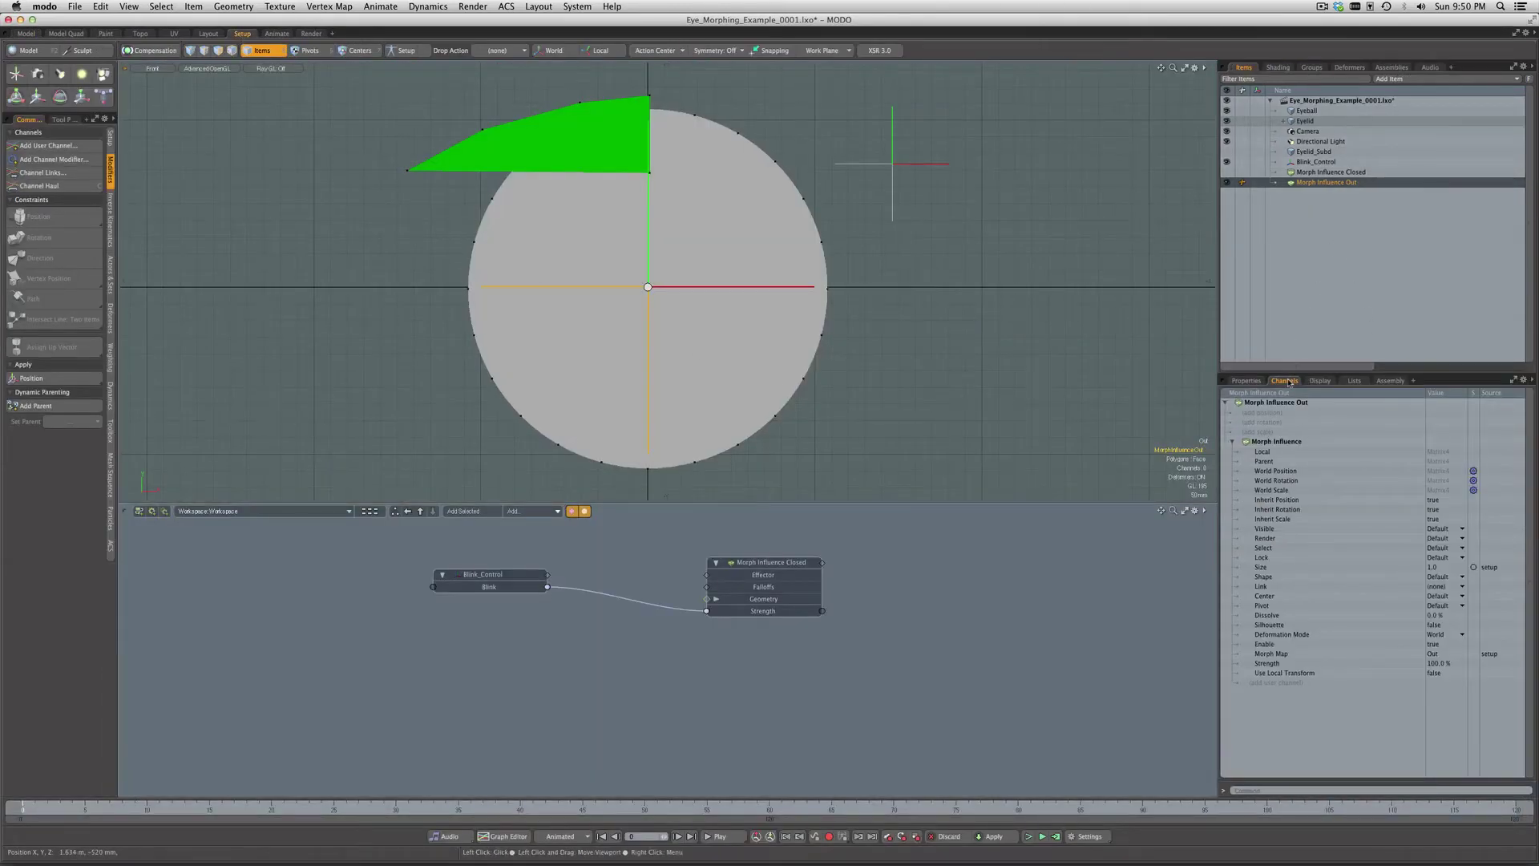
{"action": "left_click", "coordinate": [1283, 665]}
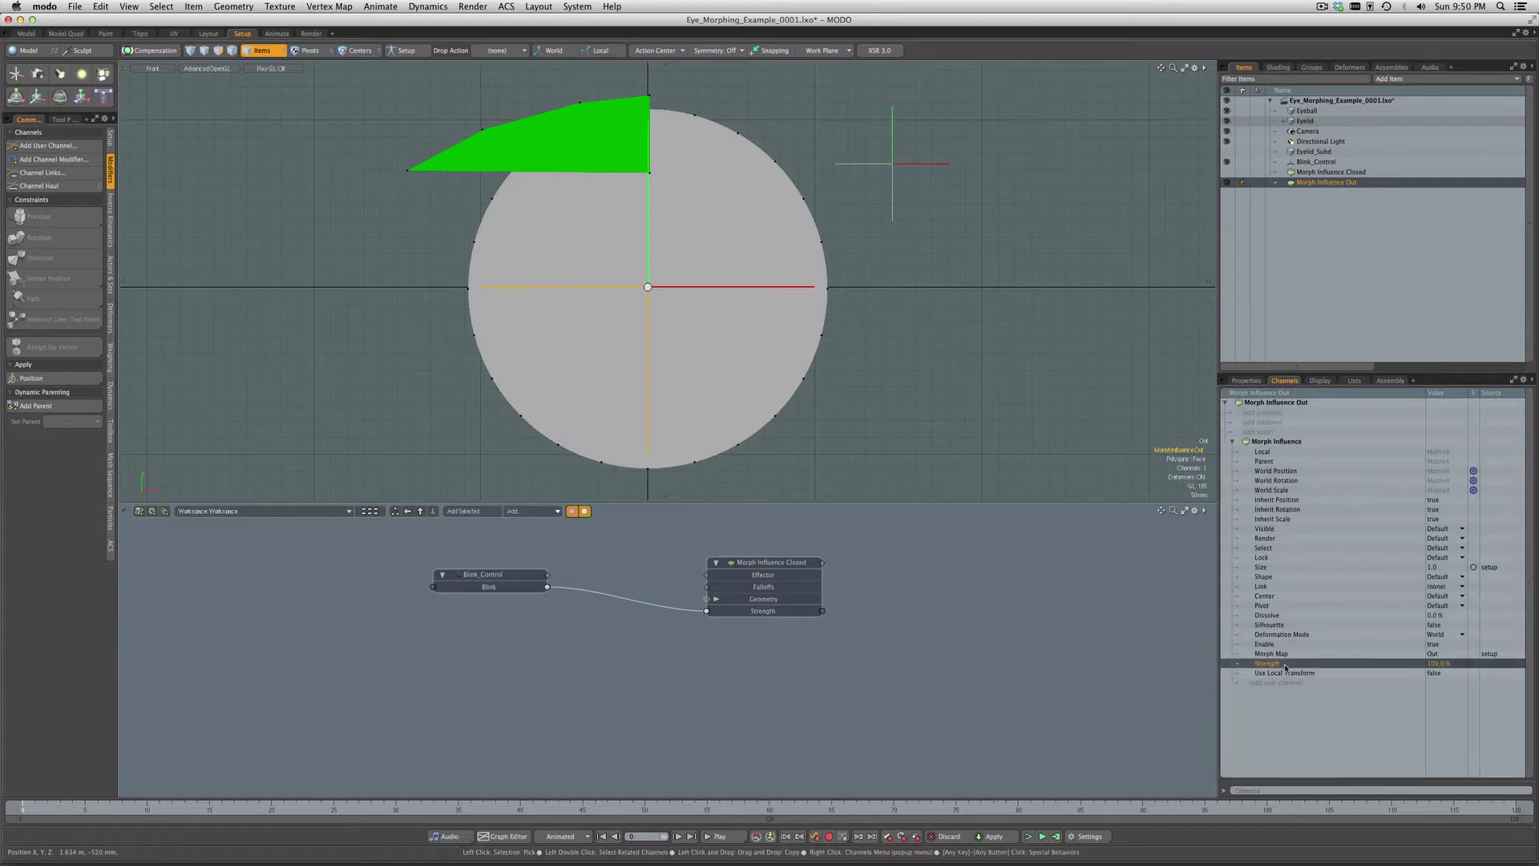
{"action": "left_click_drag", "start_coordinate": [1285, 667], "coordinate": [755, 644]}
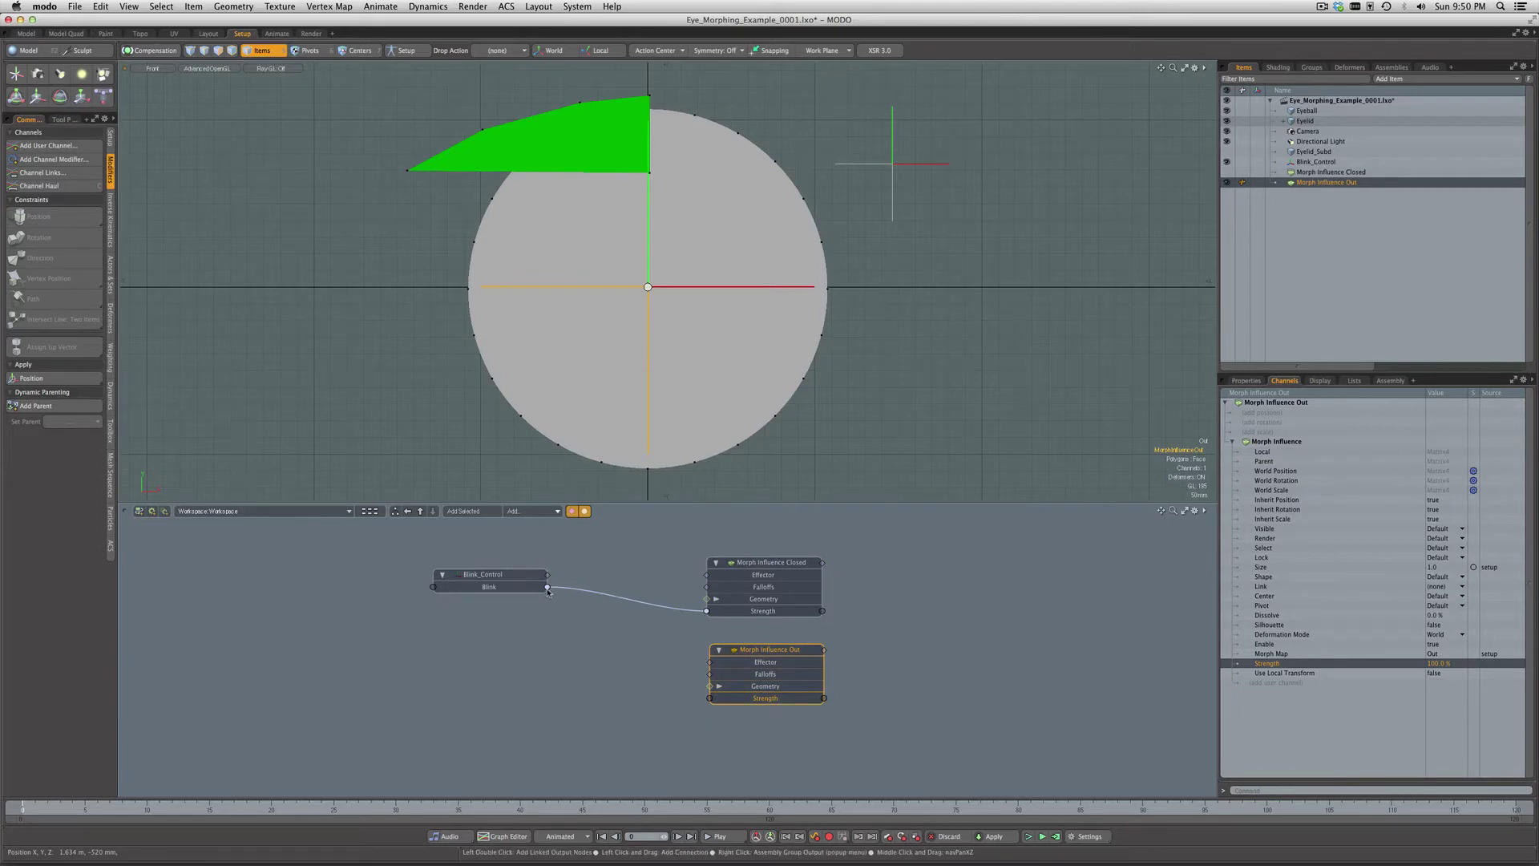
Try a direct link from Blink to Morph Influence Out's Strength, sweeping Blink between 0% and 100%, and remove the link.
{"action": "left_click_drag", "start_coordinate": [548, 592], "coordinate": [709, 698]}
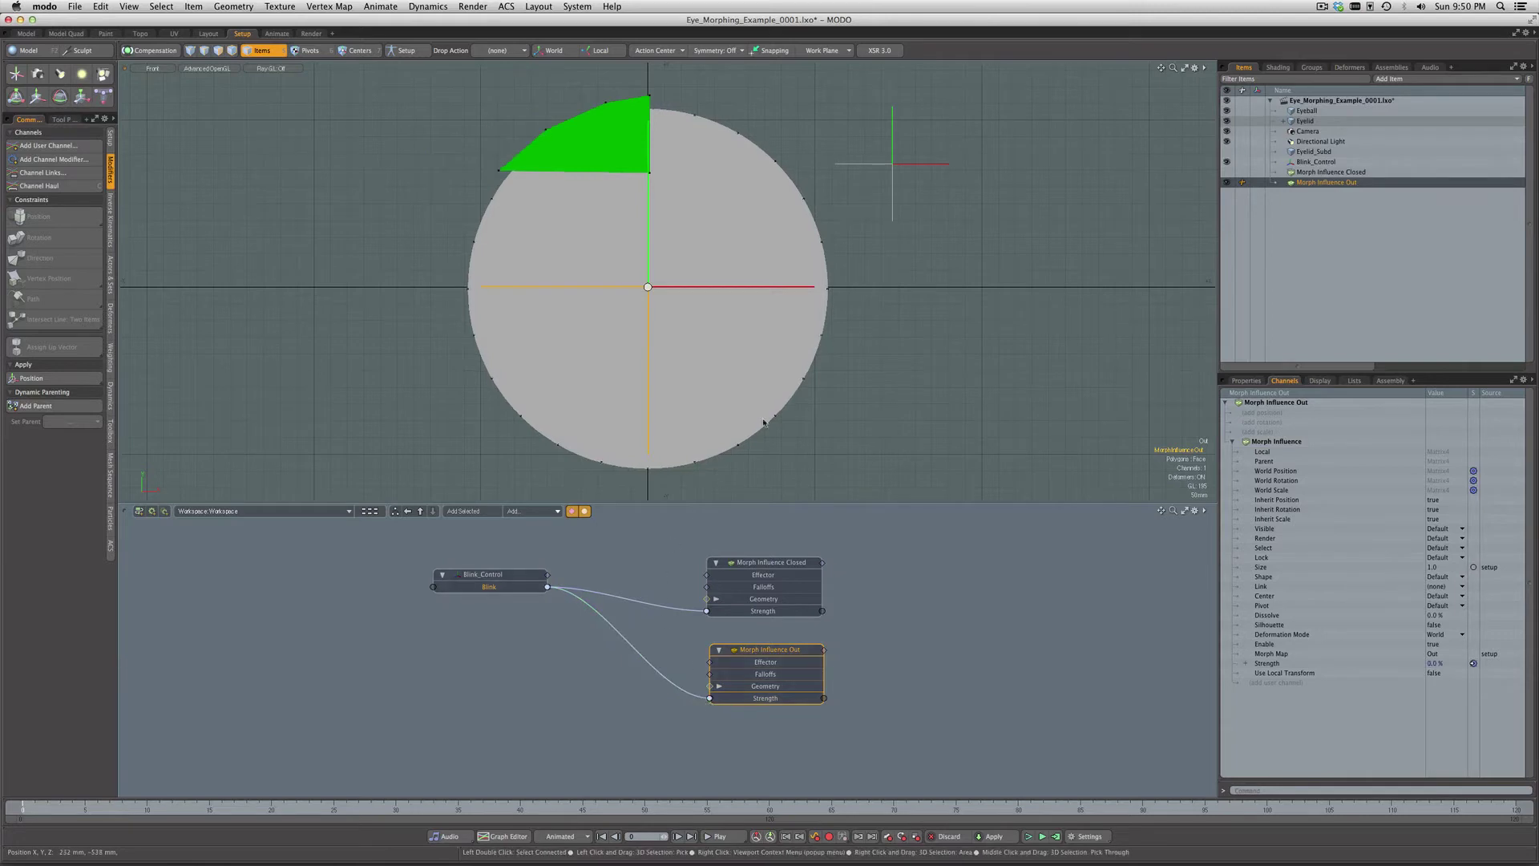
{"action": "left_click", "coordinate": [894, 207]}
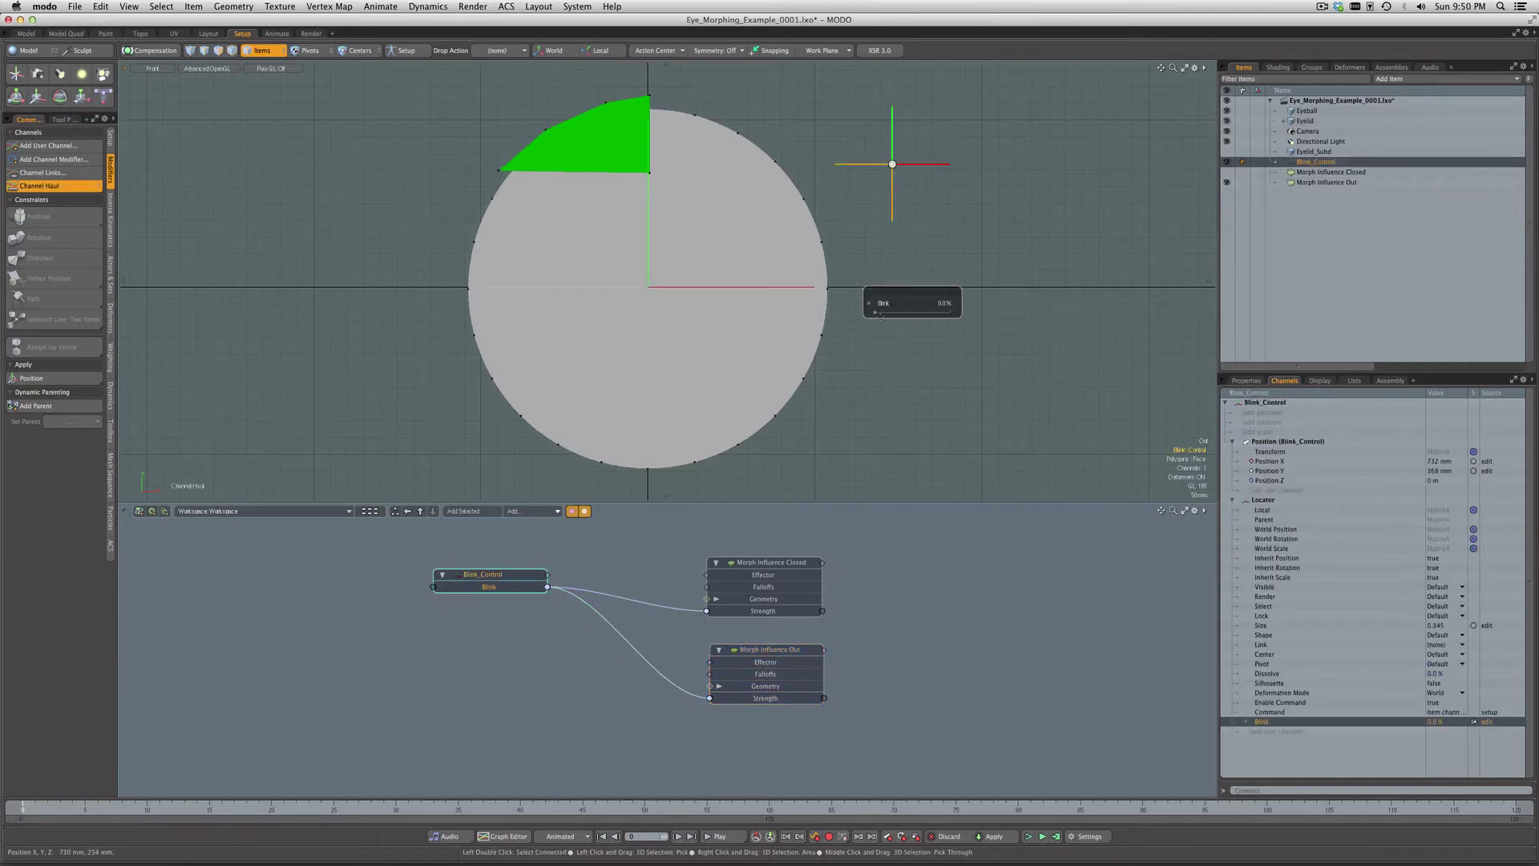
{"action": "left_click_drag", "start_coordinate": [880, 315], "coordinate": [950, 315]}
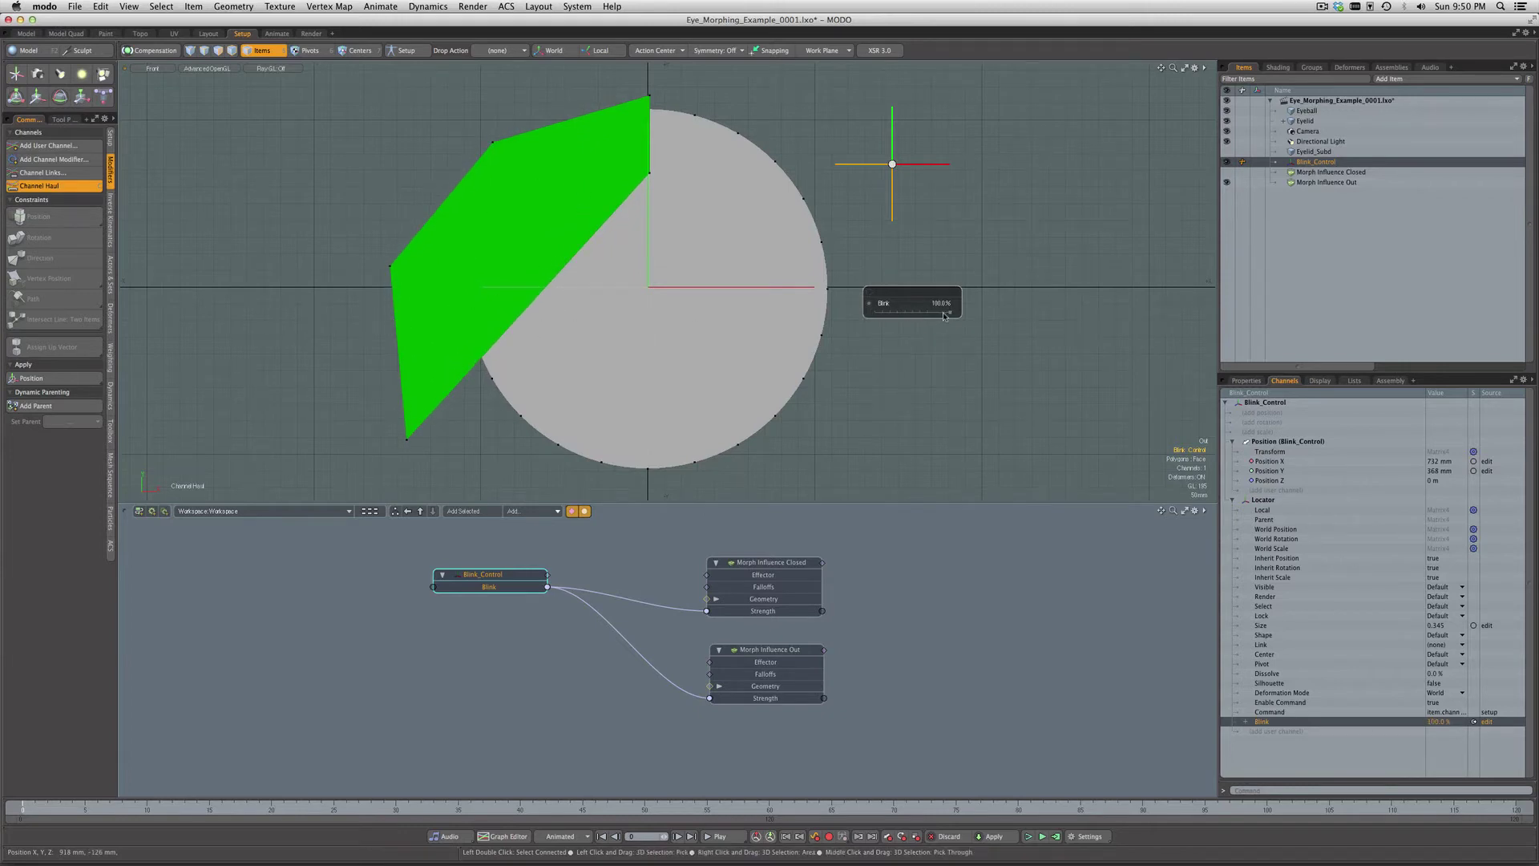
{"action": "left_click_drag", "start_coordinate": [951, 315], "coordinate": [875, 315]}
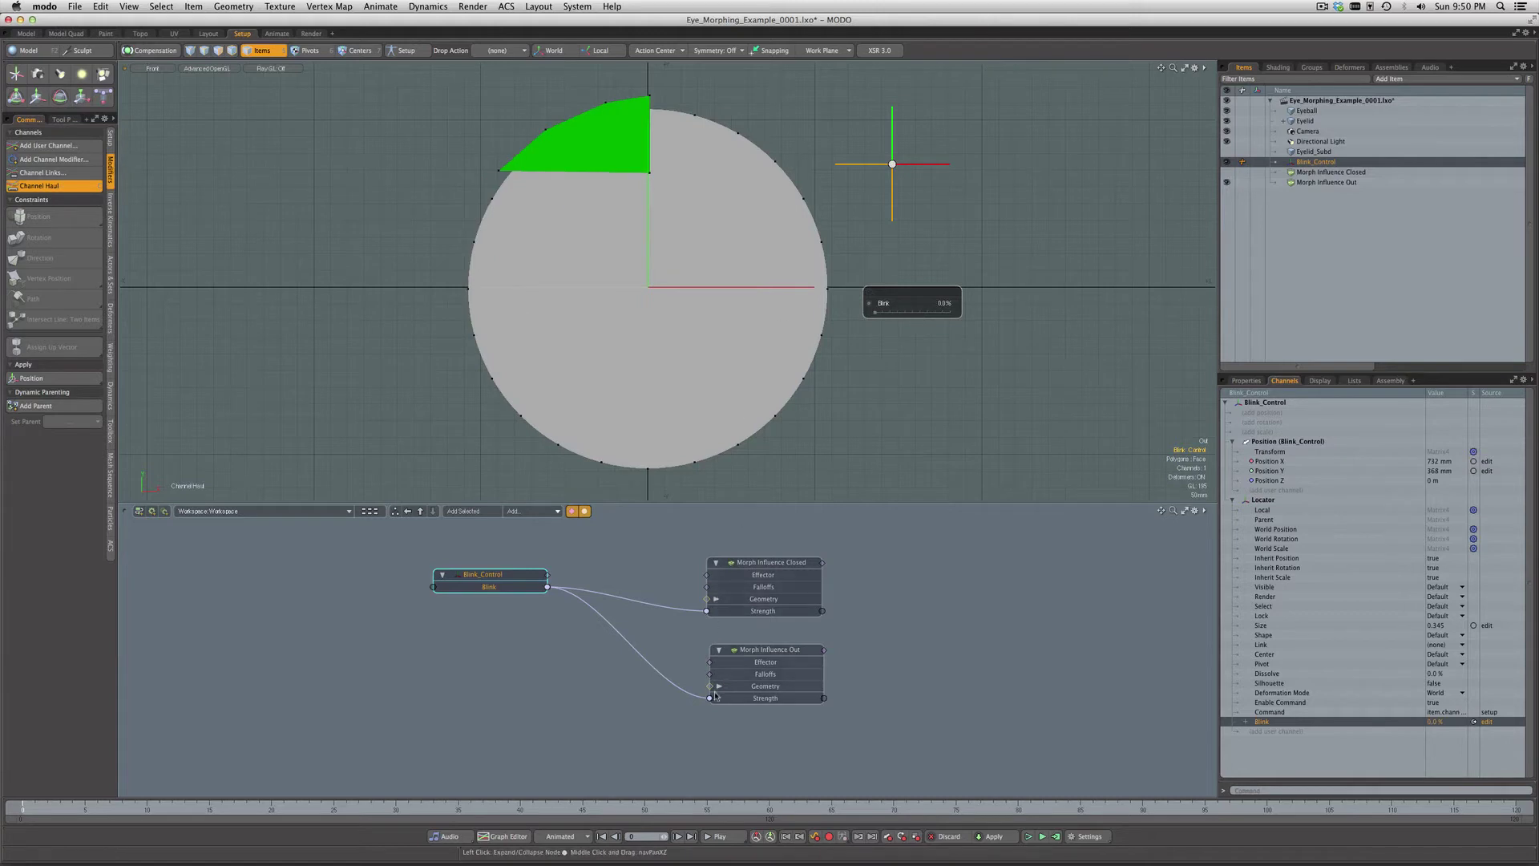
{"action": "left_click_drag", "start_coordinate": [710, 697], "coordinate": [534, 570]}
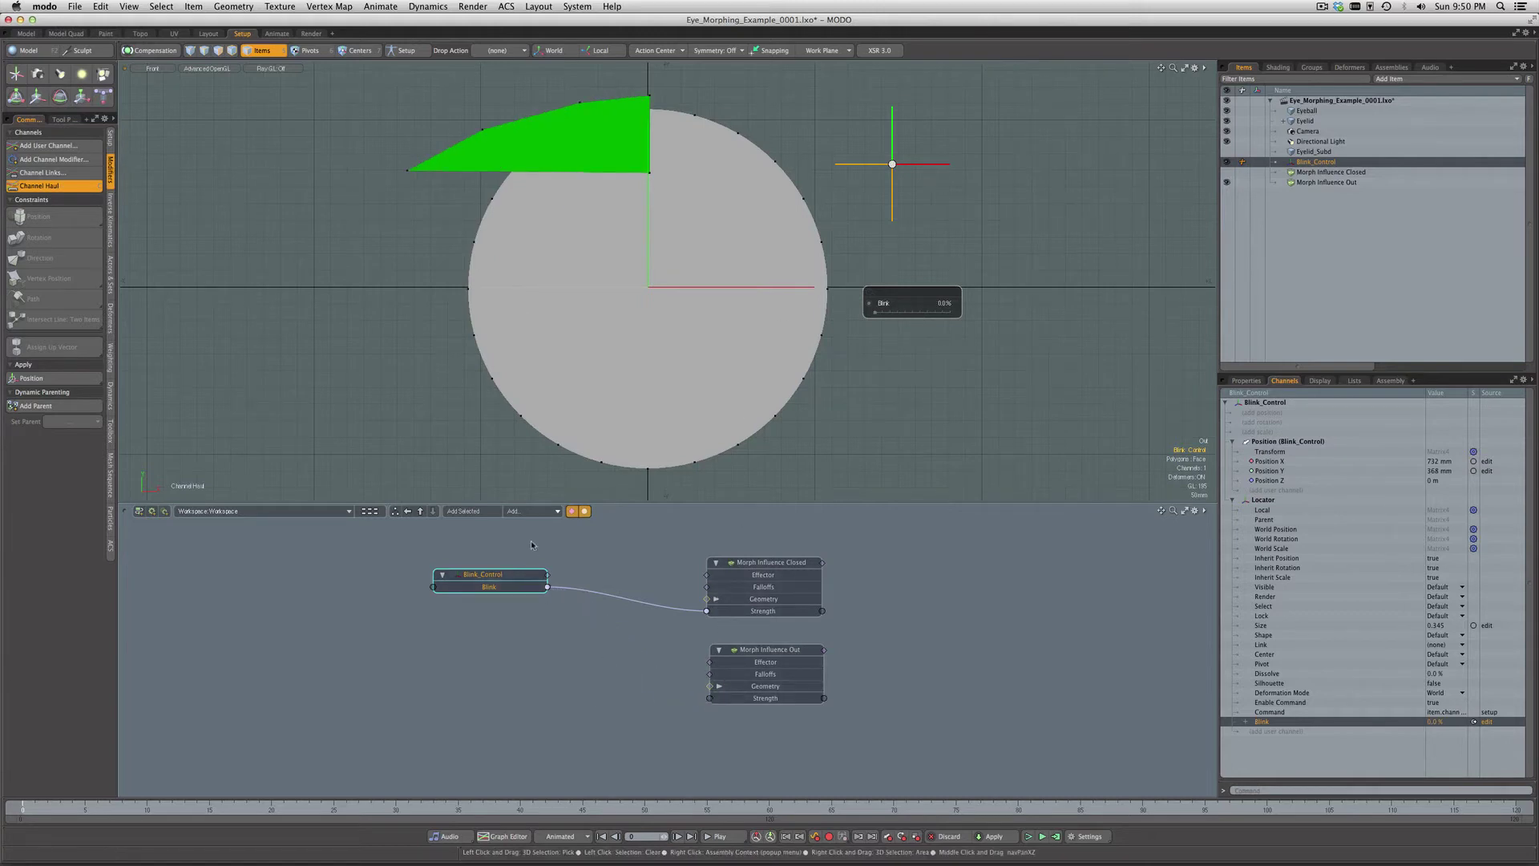
Connect Blink to Morph Influence Out's Strength through a new Channel Relationship modifier and display its driver and driven controls.
{"action": "left_click", "coordinate": [536, 512]}
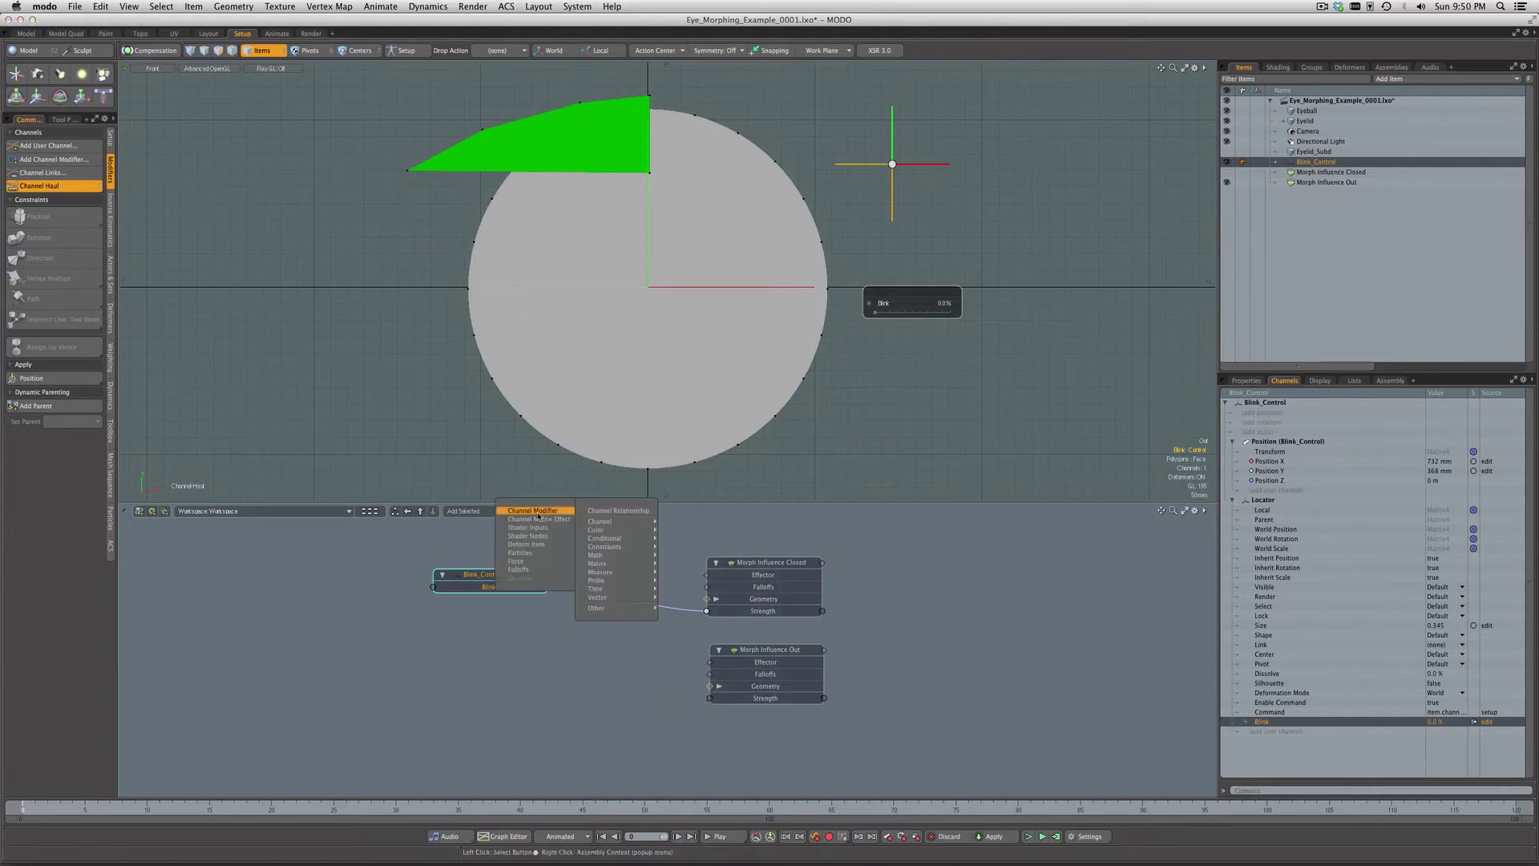
{"action": "left_click", "coordinate": [618, 510]}
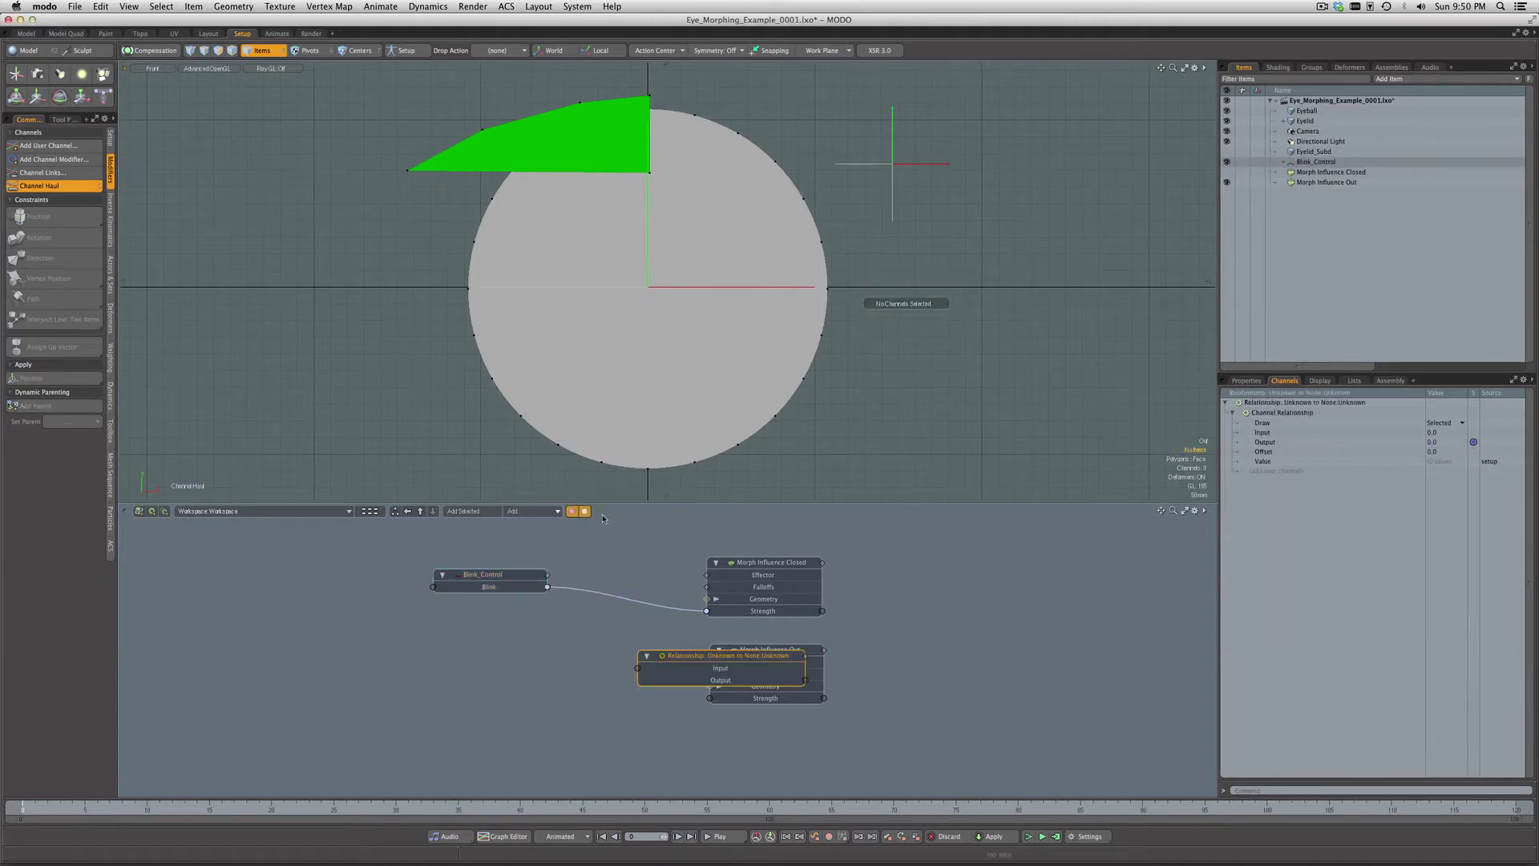
{"action": "left_click_drag", "start_coordinate": [702, 659], "coordinate": [572, 674]}
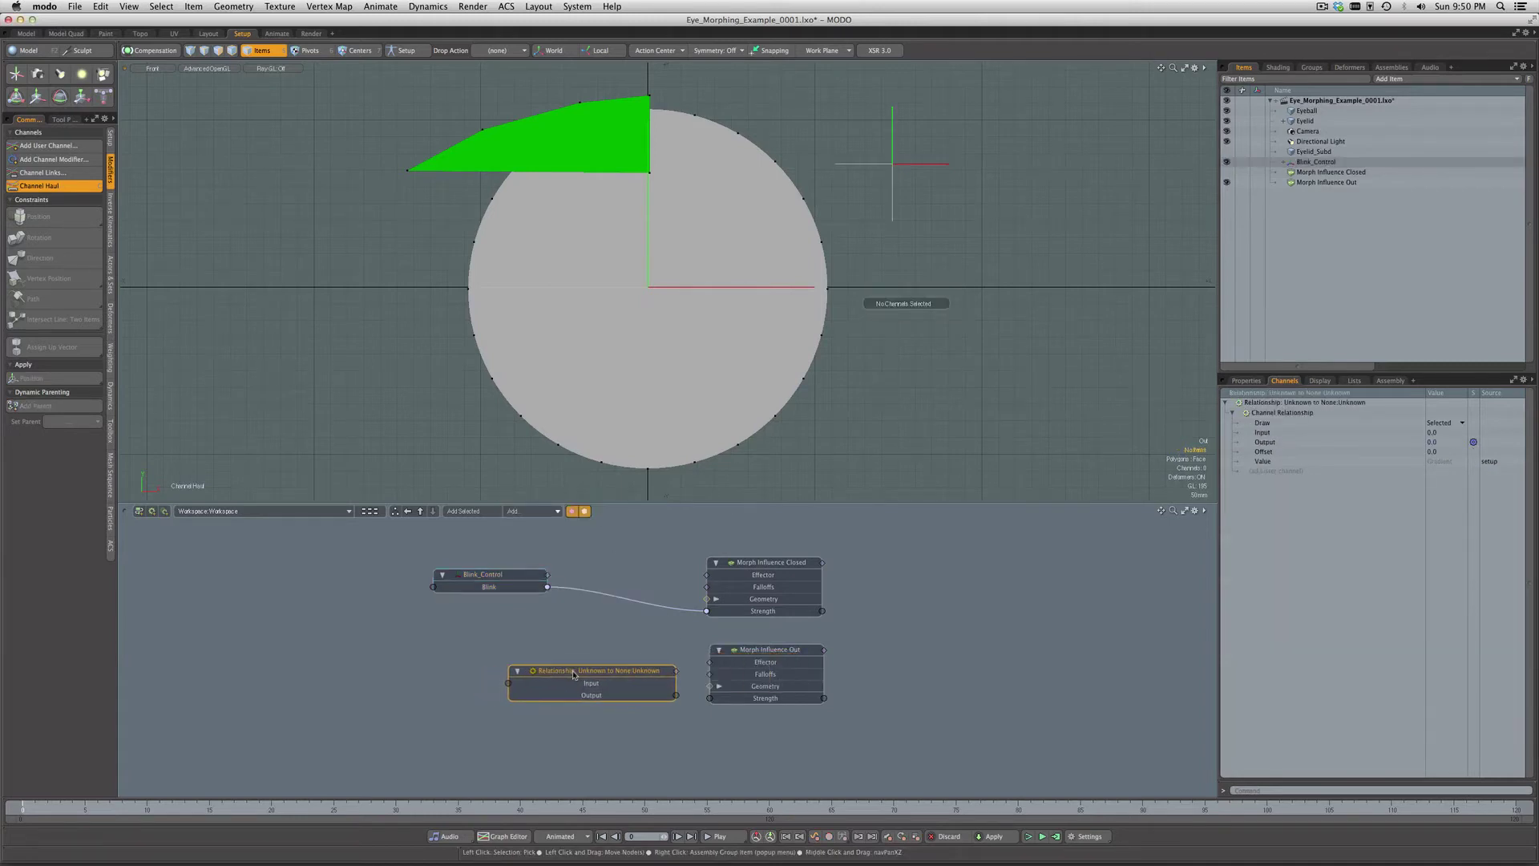
{"action": "left_click_drag", "start_coordinate": [487, 577], "coordinate": [508, 684]}
{"action": "left_click_drag", "start_coordinate": [623, 695], "coordinate": [704, 704]}
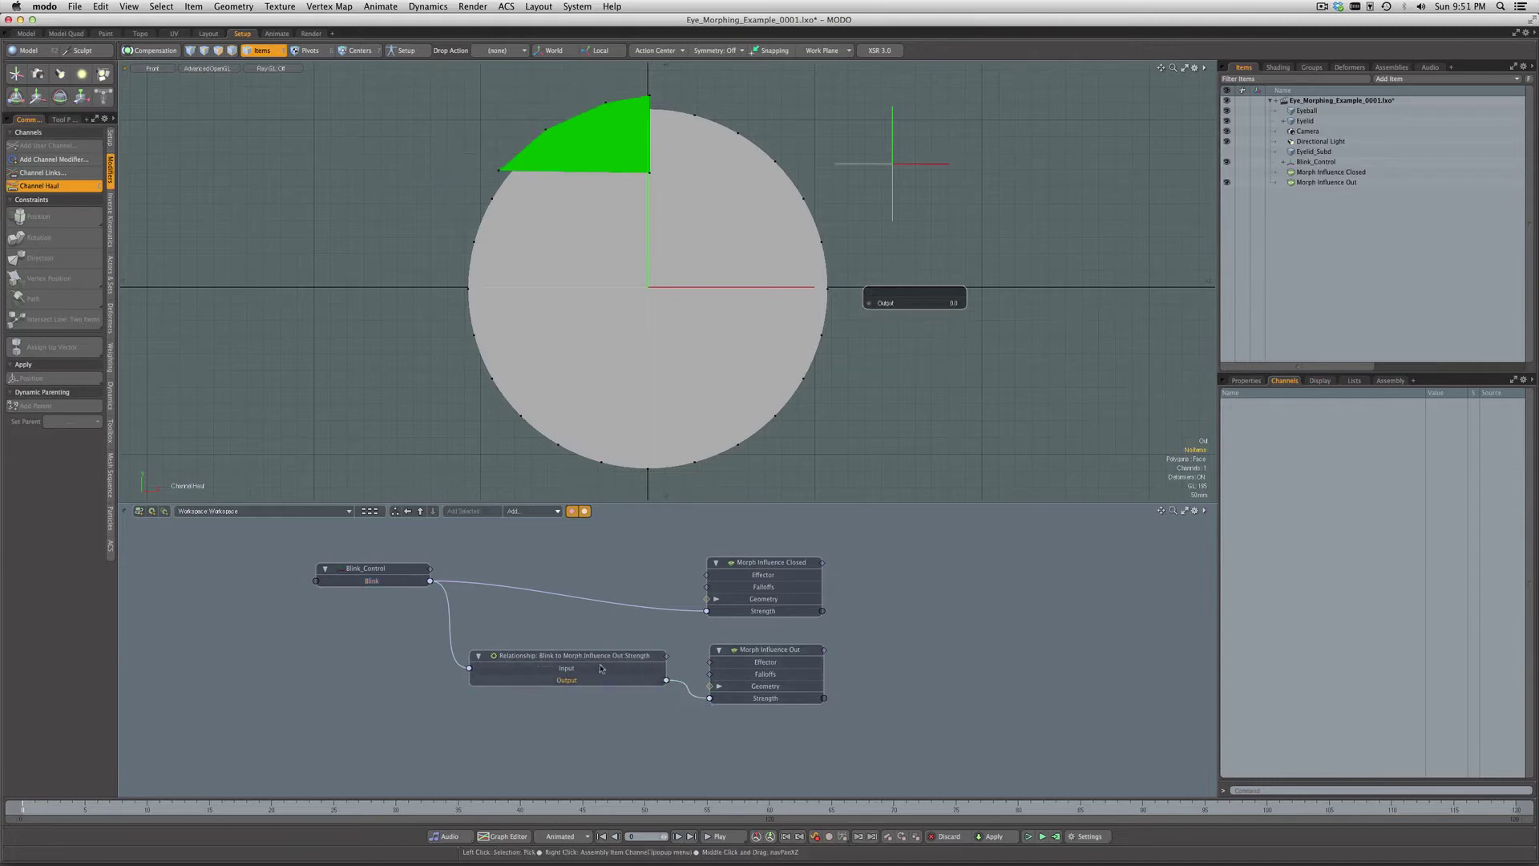
{"action": "left_click", "coordinate": [574, 661]}
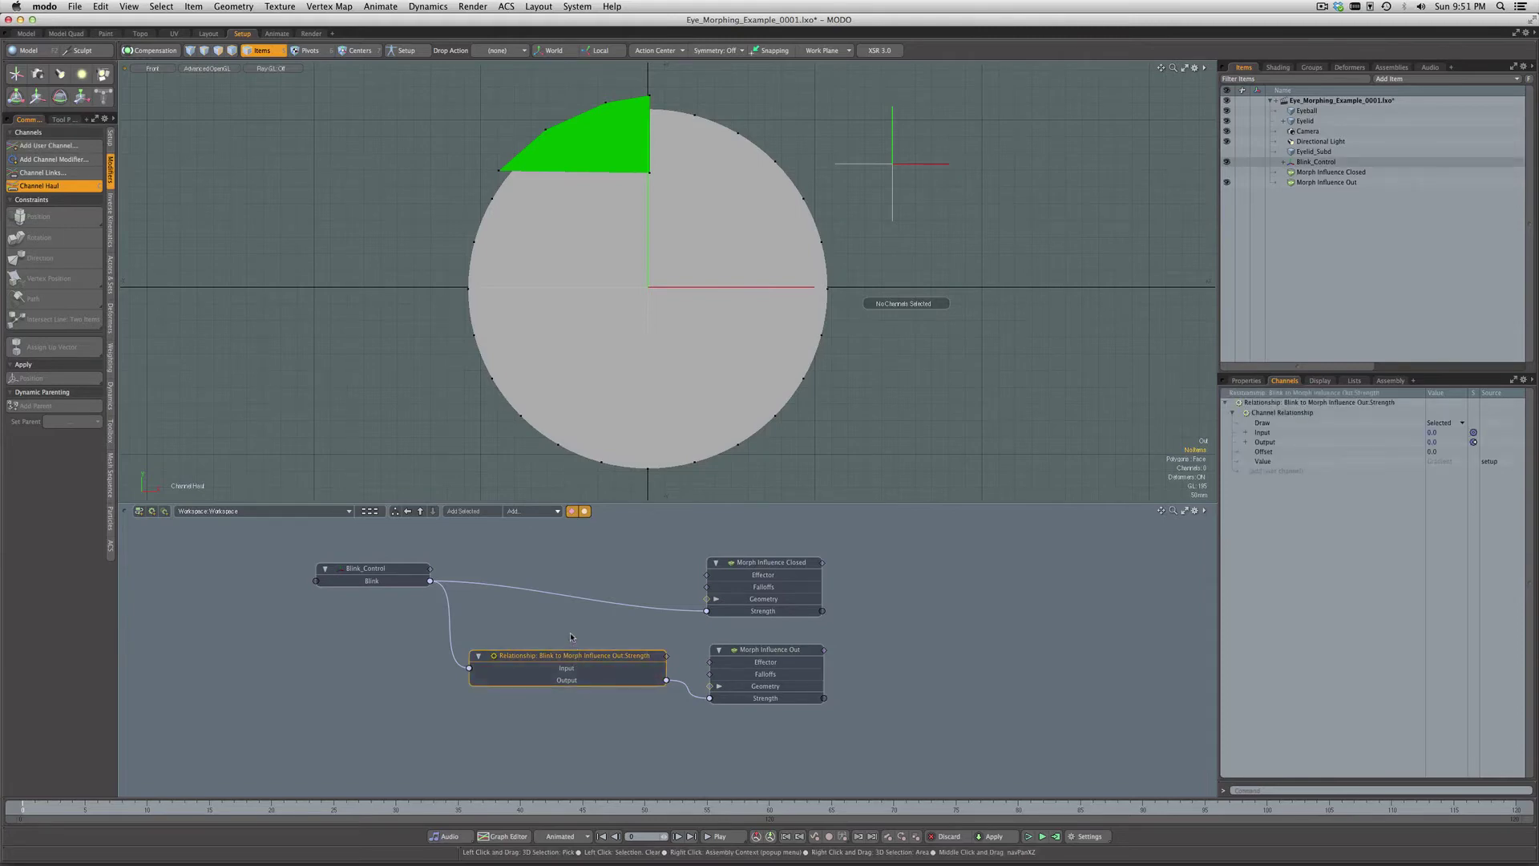
{"action": "mouse_move", "coordinate": [362, 354]}
{"action": "left_click_drag", "start_coordinate": [362, 354], "coordinate": [384, 351]}
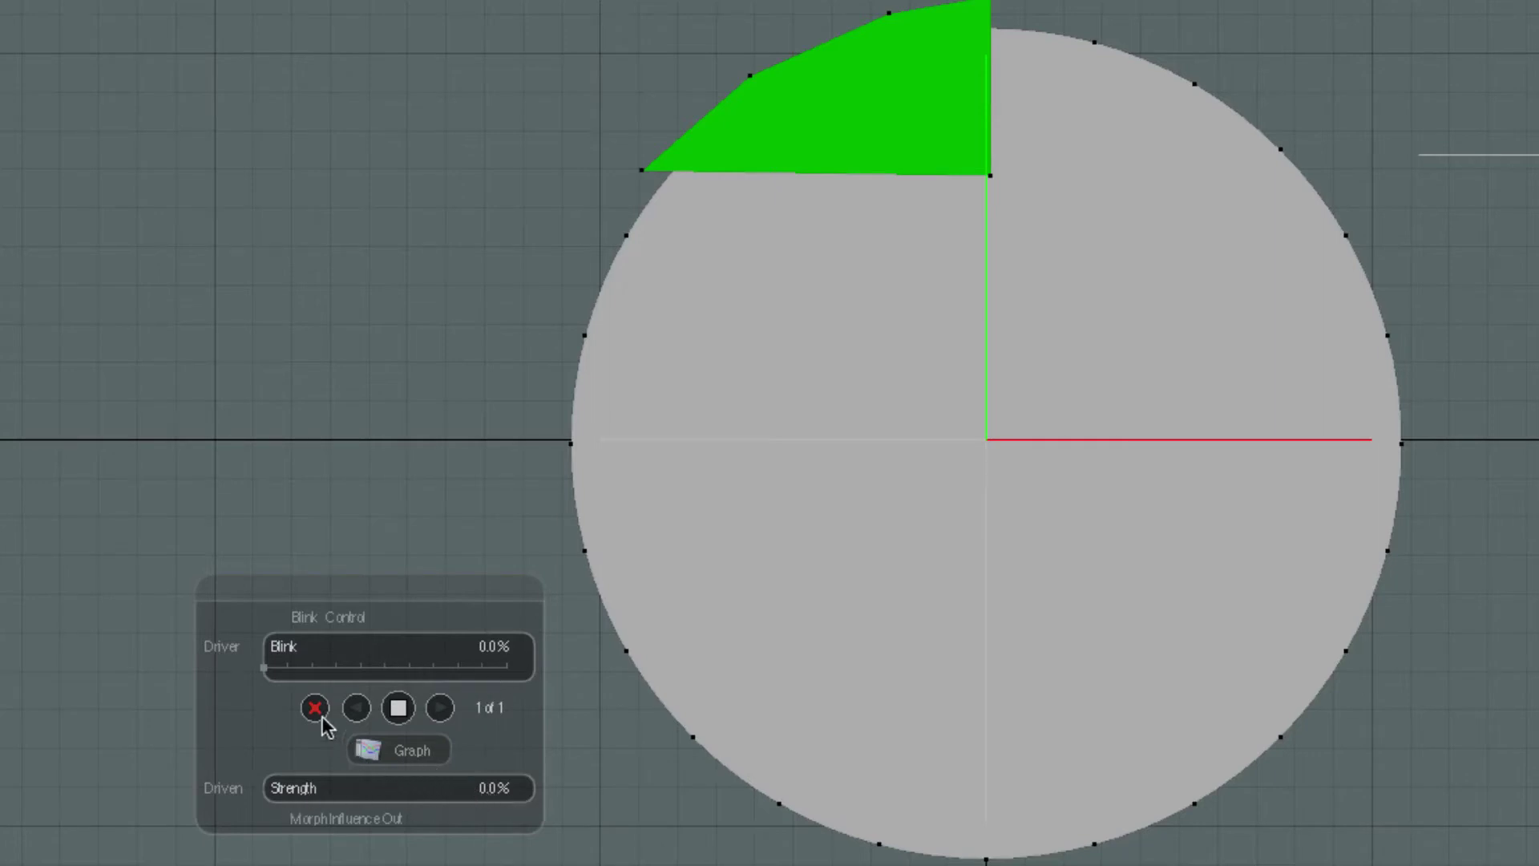
Key the relationship at 25% Blink with a driven Strength of 35%.
{"action": "left_click_drag", "start_coordinate": [265, 667], "coordinate": [324, 667]}
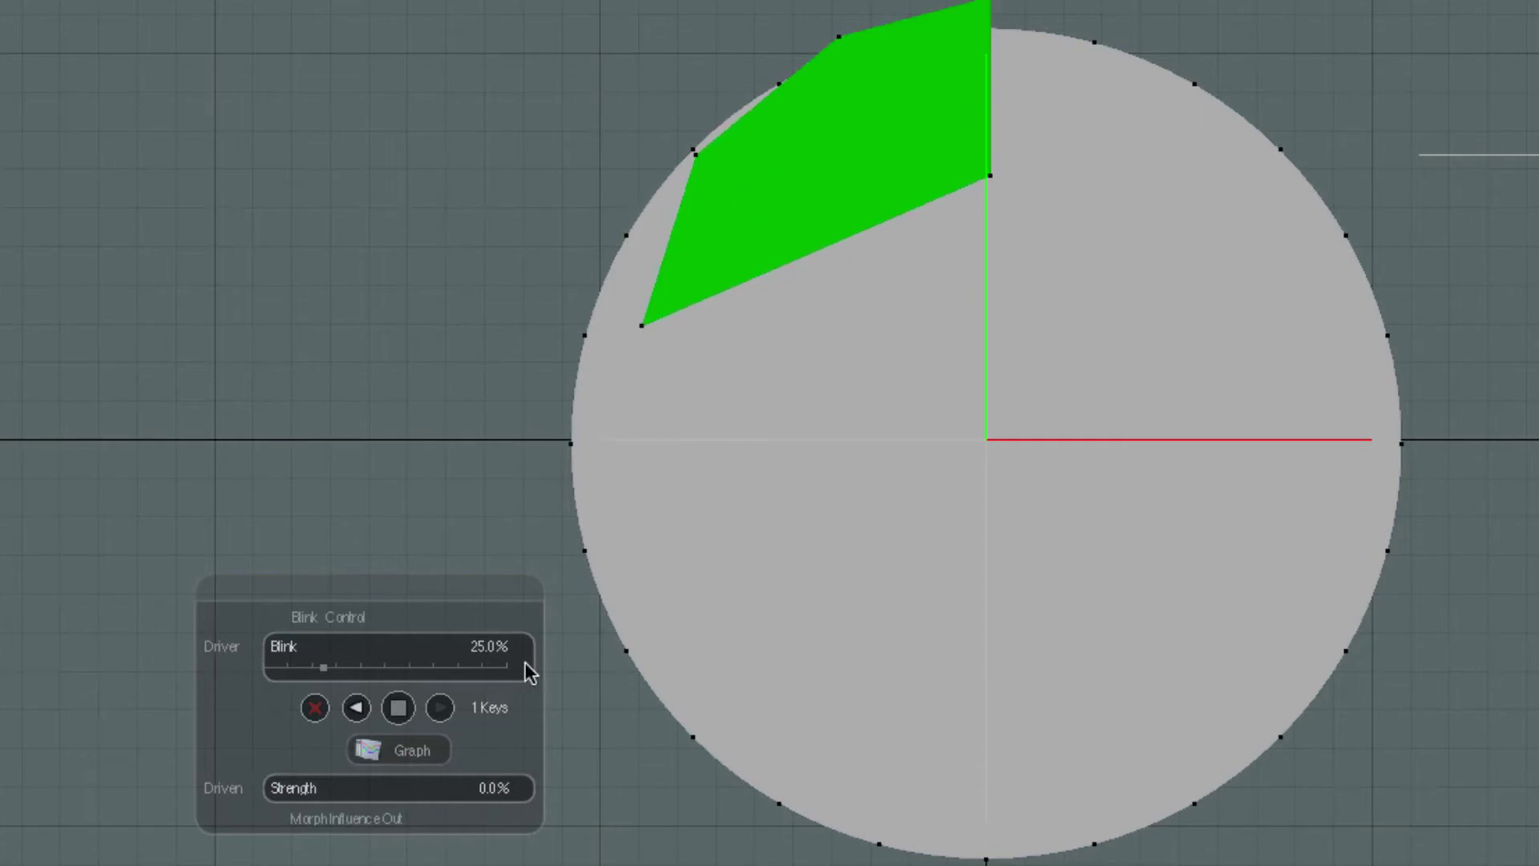
{"action": "left_click", "coordinate": [495, 787]}
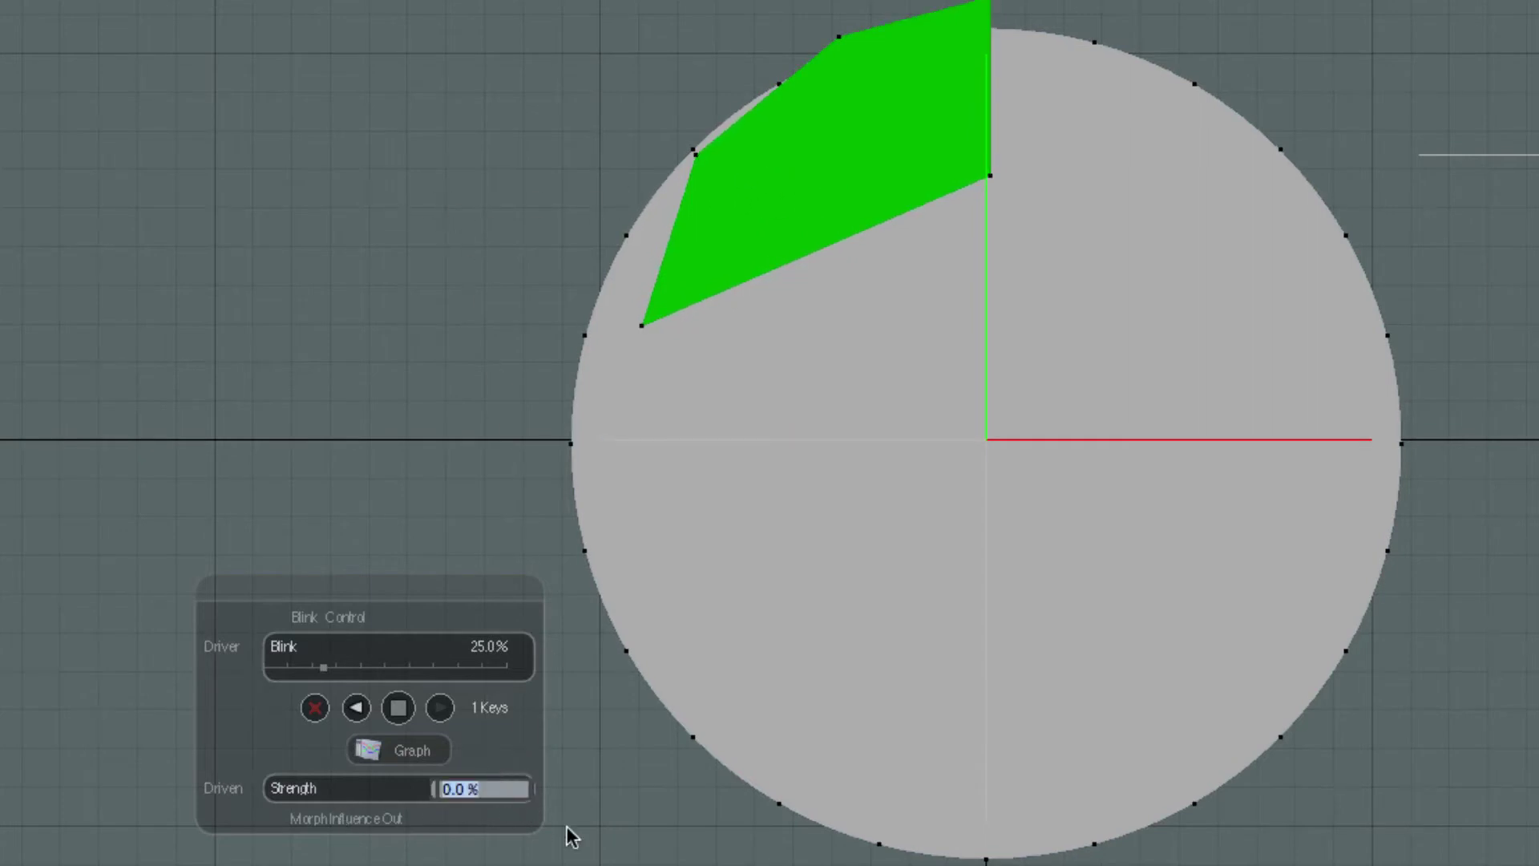
{"action": "type", "text": "25"}
{"action": "key", "text": "Return"}
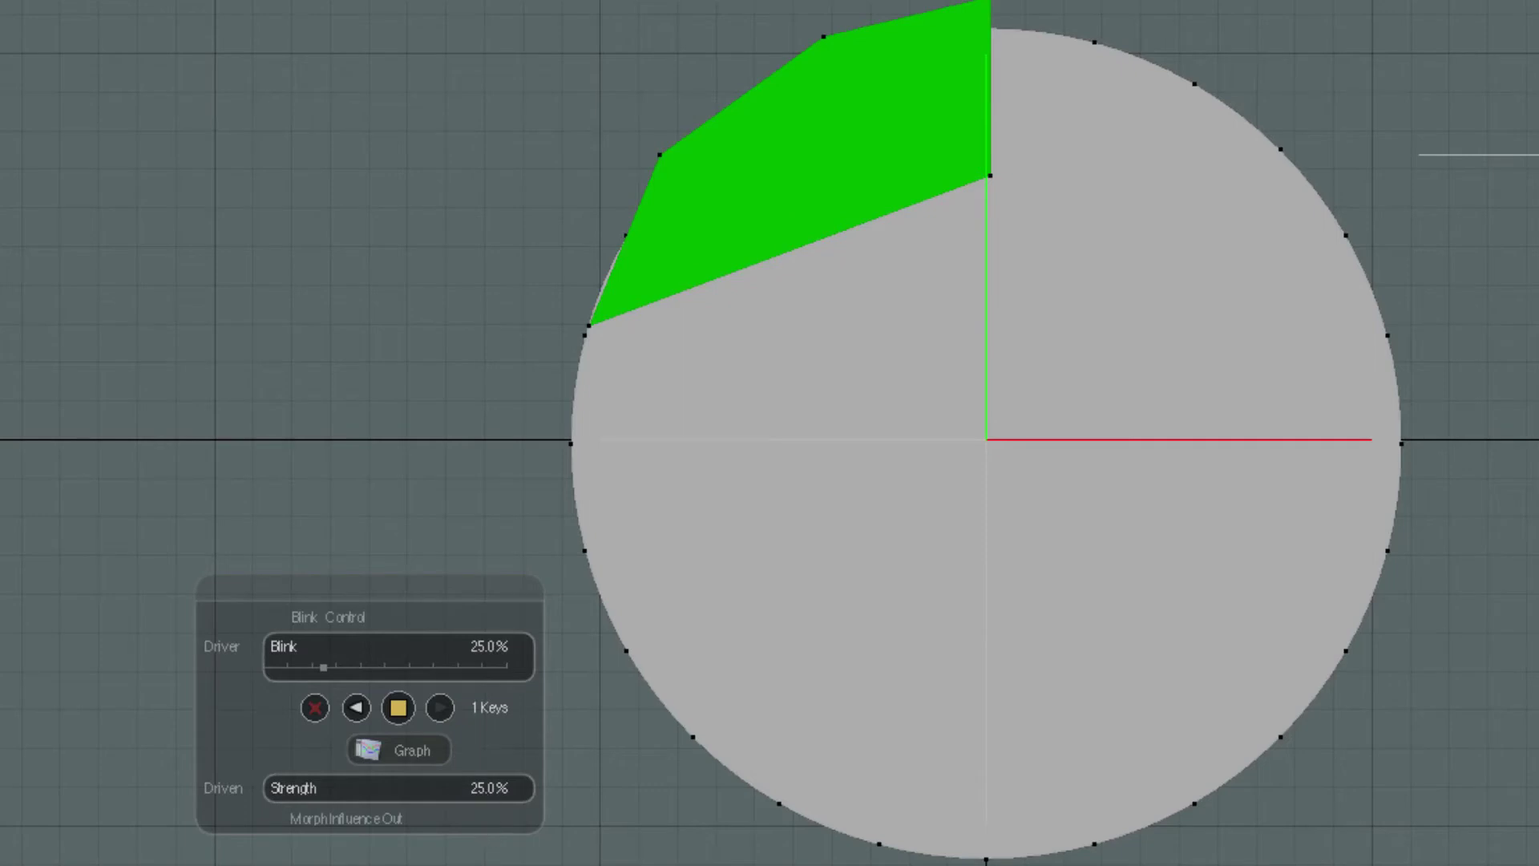
{"action": "left_click", "coordinate": [485, 789]}
{"action": "type", "text": "335"}
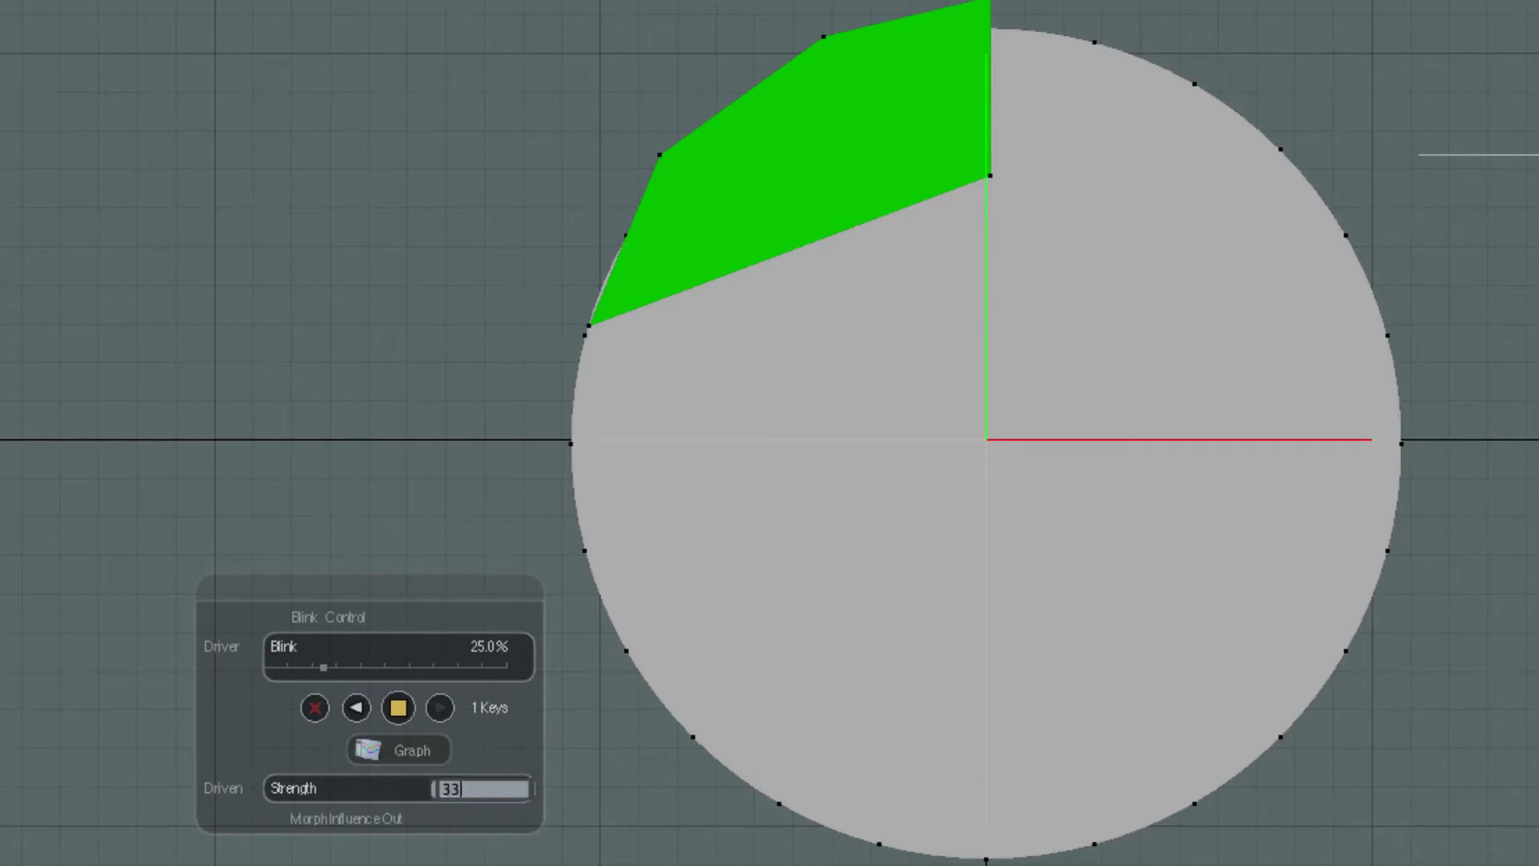
{"action": "key", "text": "Return"}
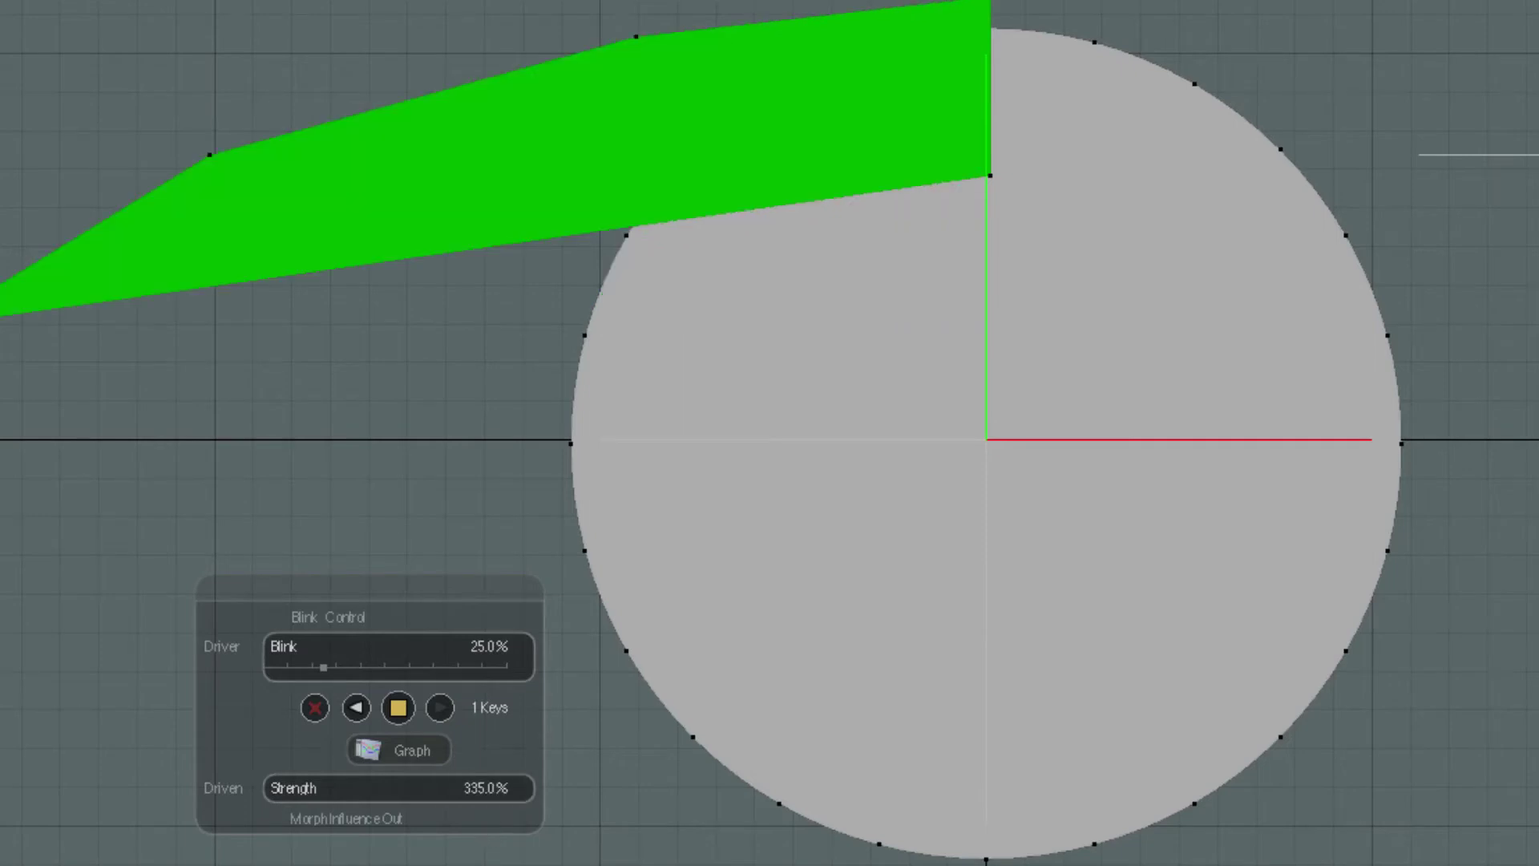
{"action": "left_click", "coordinate": [469, 790]}
{"action": "type", "text": "35"}
{"action": "key", "text": "Return"}
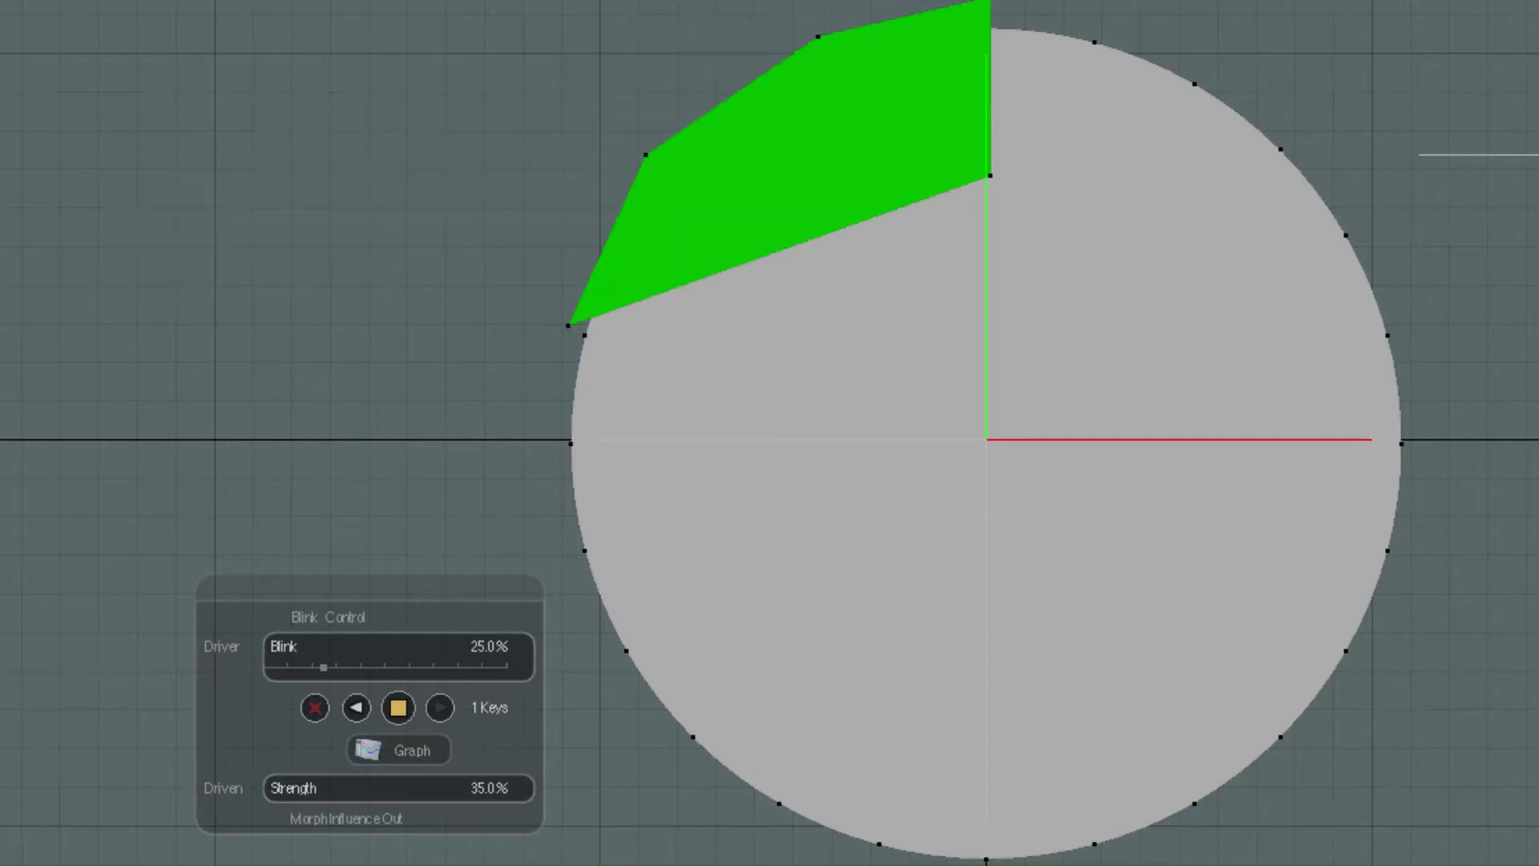
{"action": "left_click", "coordinate": [399, 708]}
Key the relationship at 50% Blink with a driven Strength of 45%.
{"action": "left_click_drag", "start_coordinate": [329, 679], "coordinate": [388, 679]}
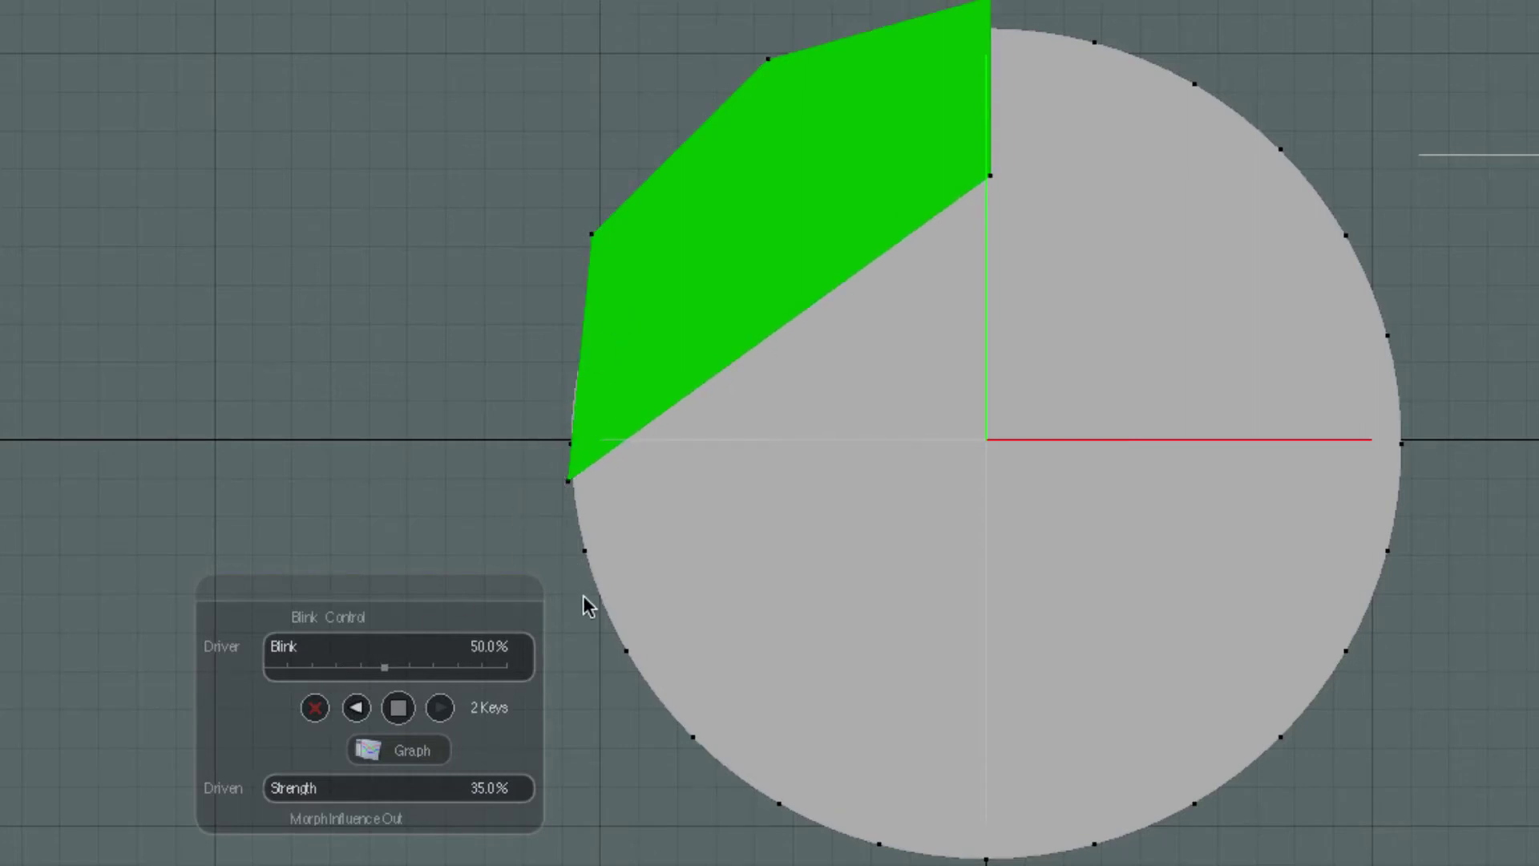
{"action": "left_click", "coordinate": [489, 791]}
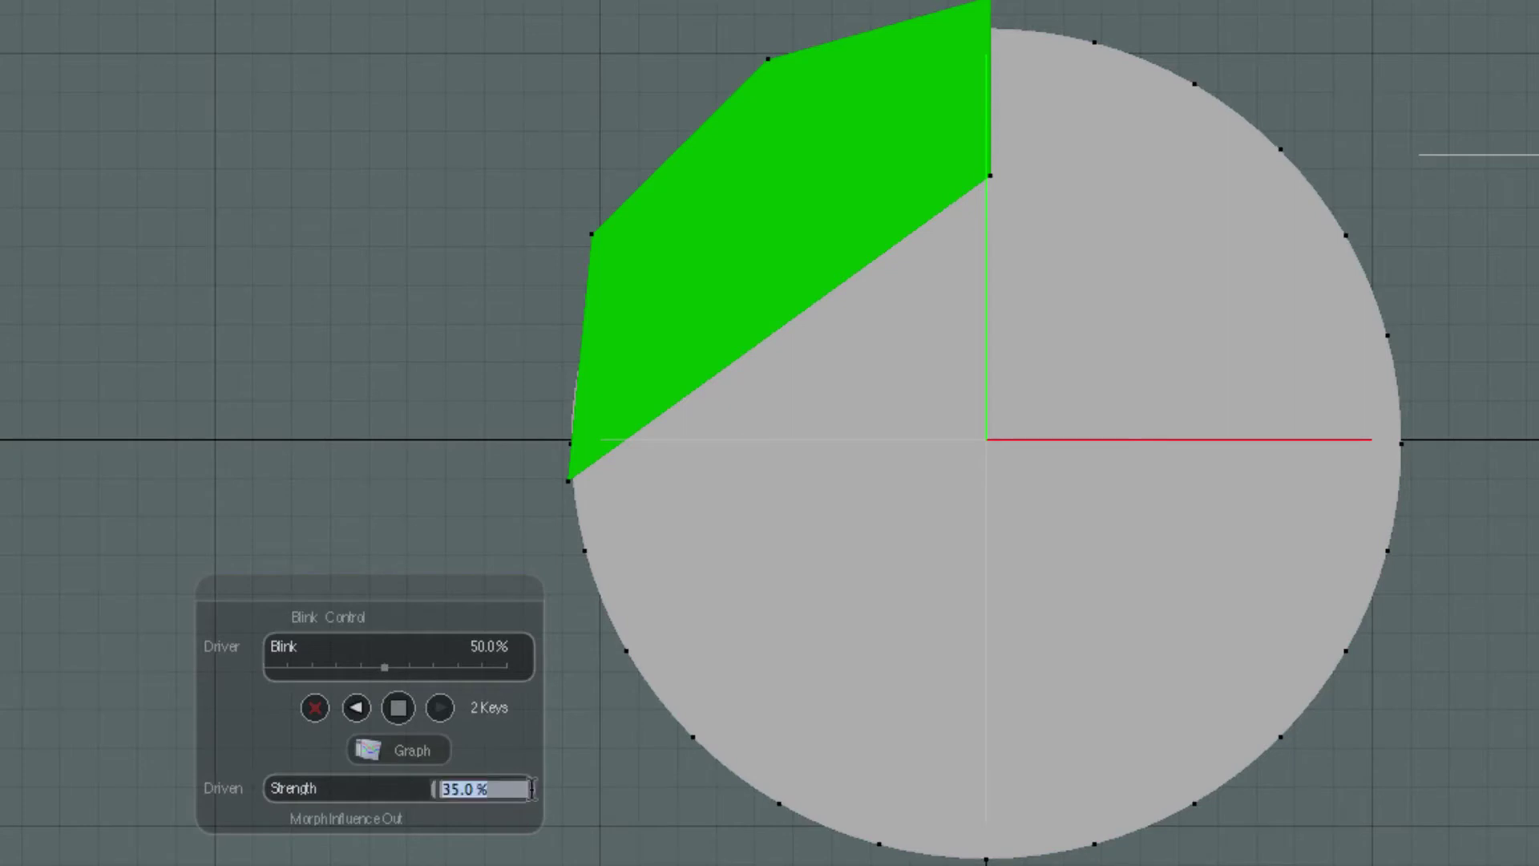
{"action": "type", "text": "45"}
{"action": "key", "text": "Return"}
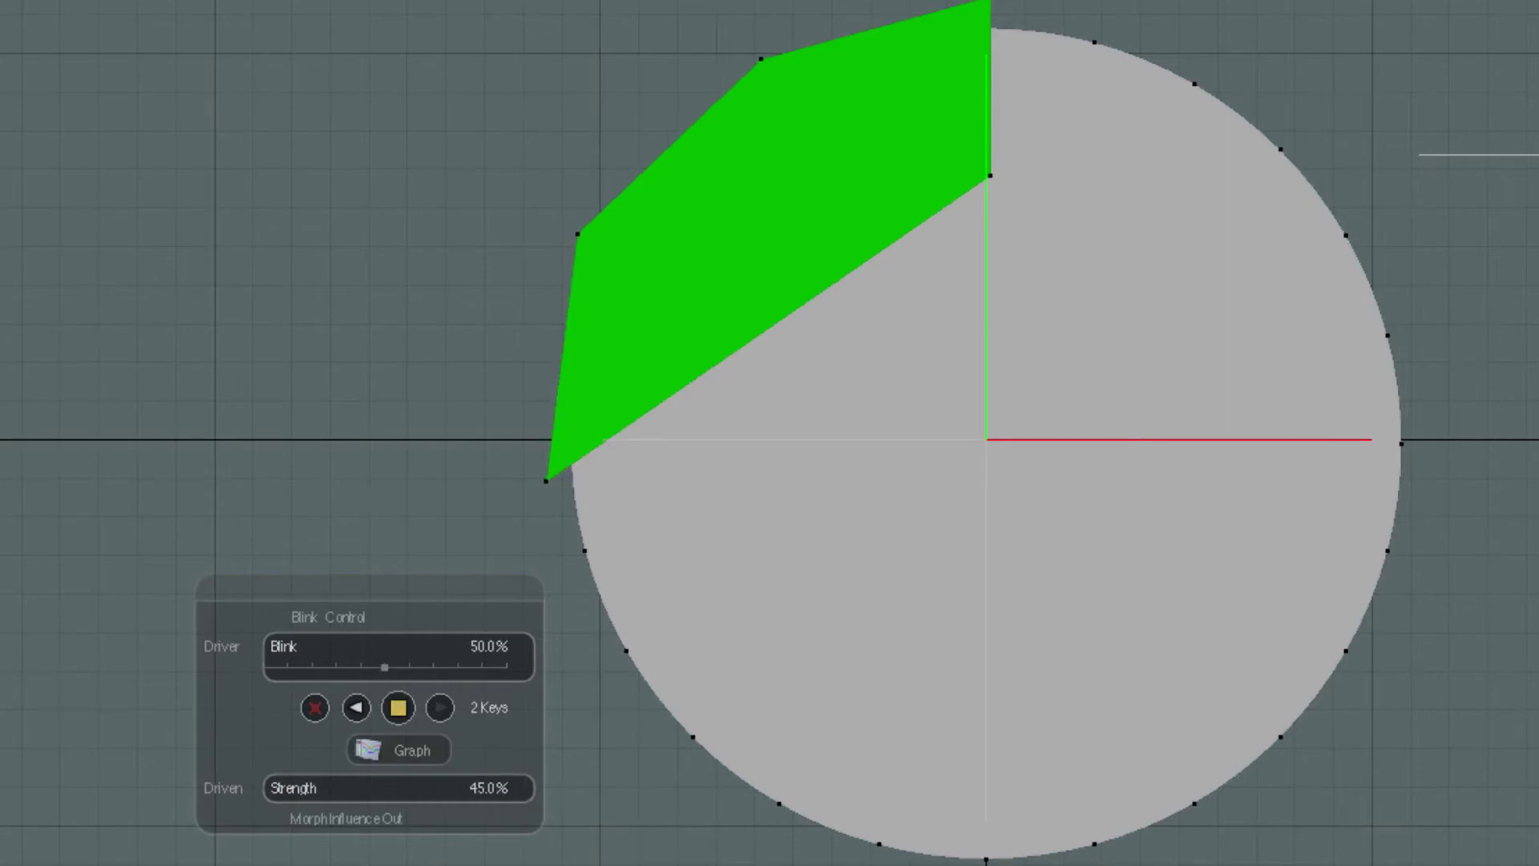
{"action": "left_click", "coordinate": [398, 709]}
Key the relationship at 75% Blink with a driven Strength of 30%.
{"action": "left_click_drag", "start_coordinate": [382, 671], "coordinate": [448, 668]}
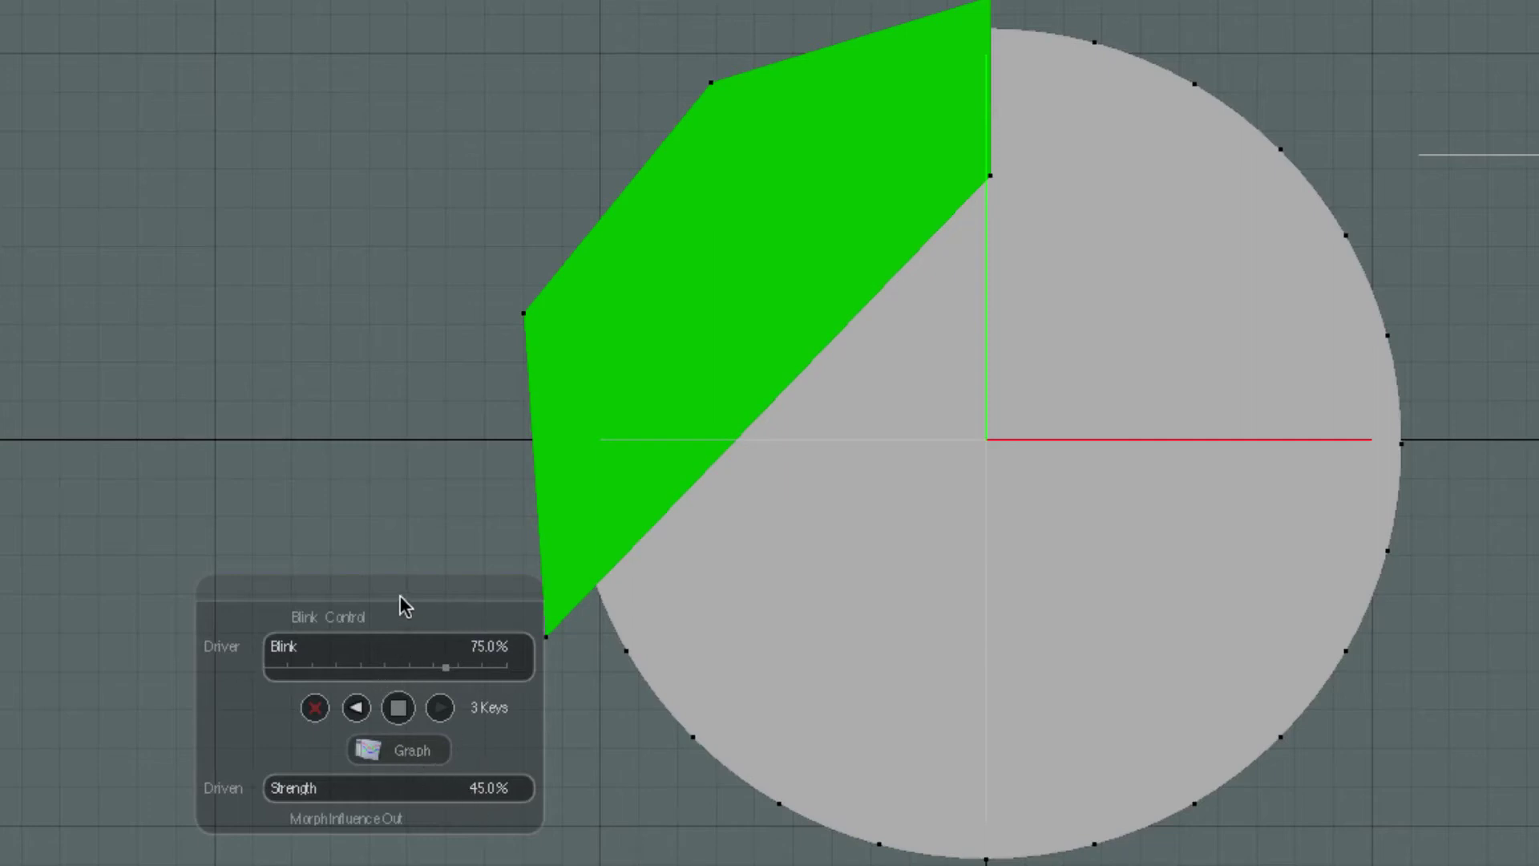
{"action": "left_click_drag", "start_coordinate": [400, 595], "coordinate": [314, 599]}
{"action": "left_click", "coordinate": [401, 790]}
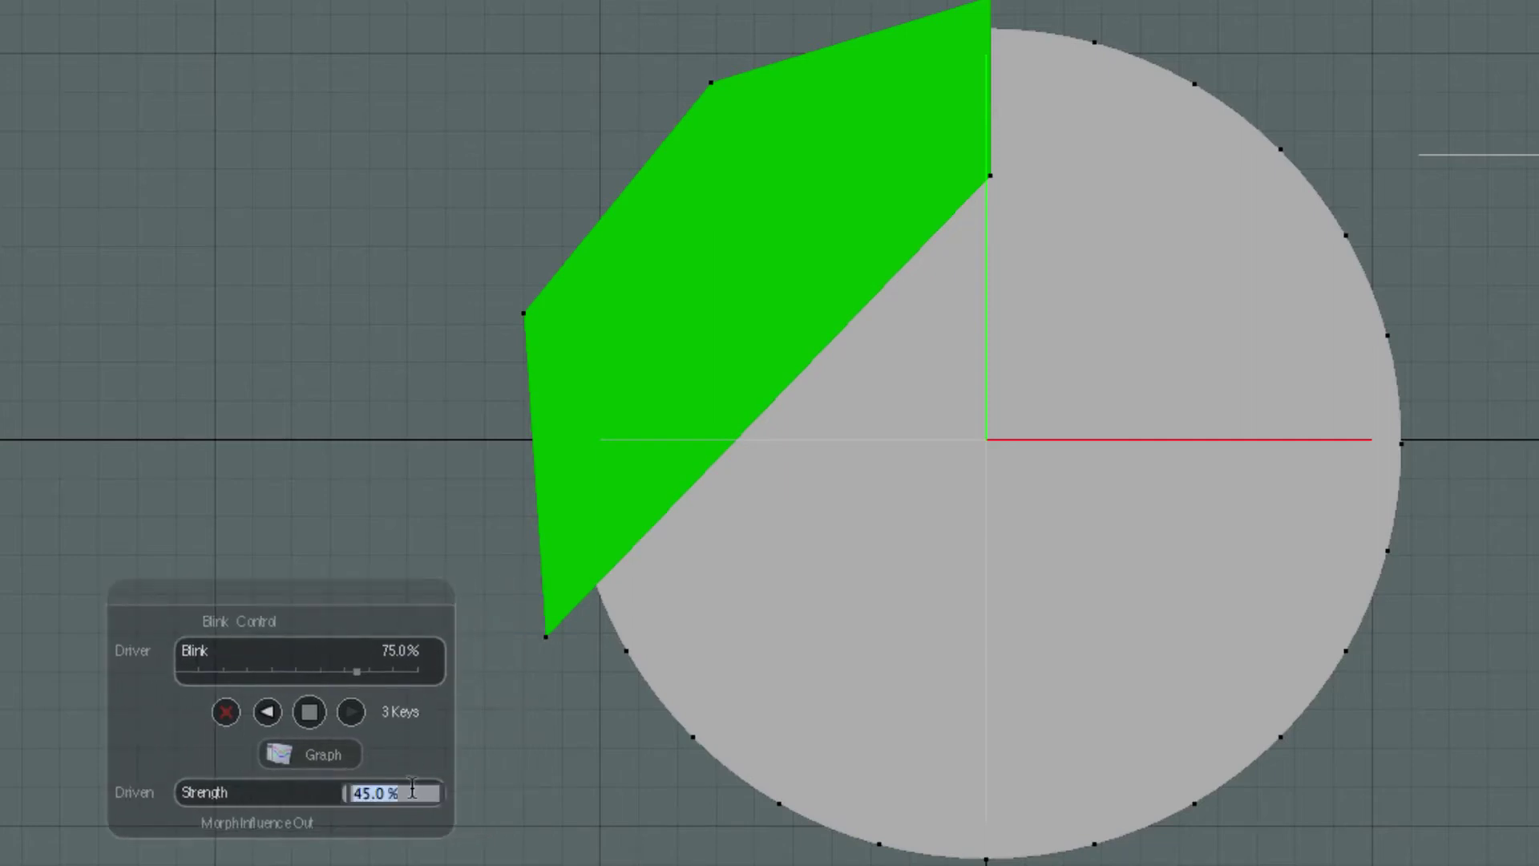
{"action": "type", "text": "30"}
{"action": "key", "text": "Return"}
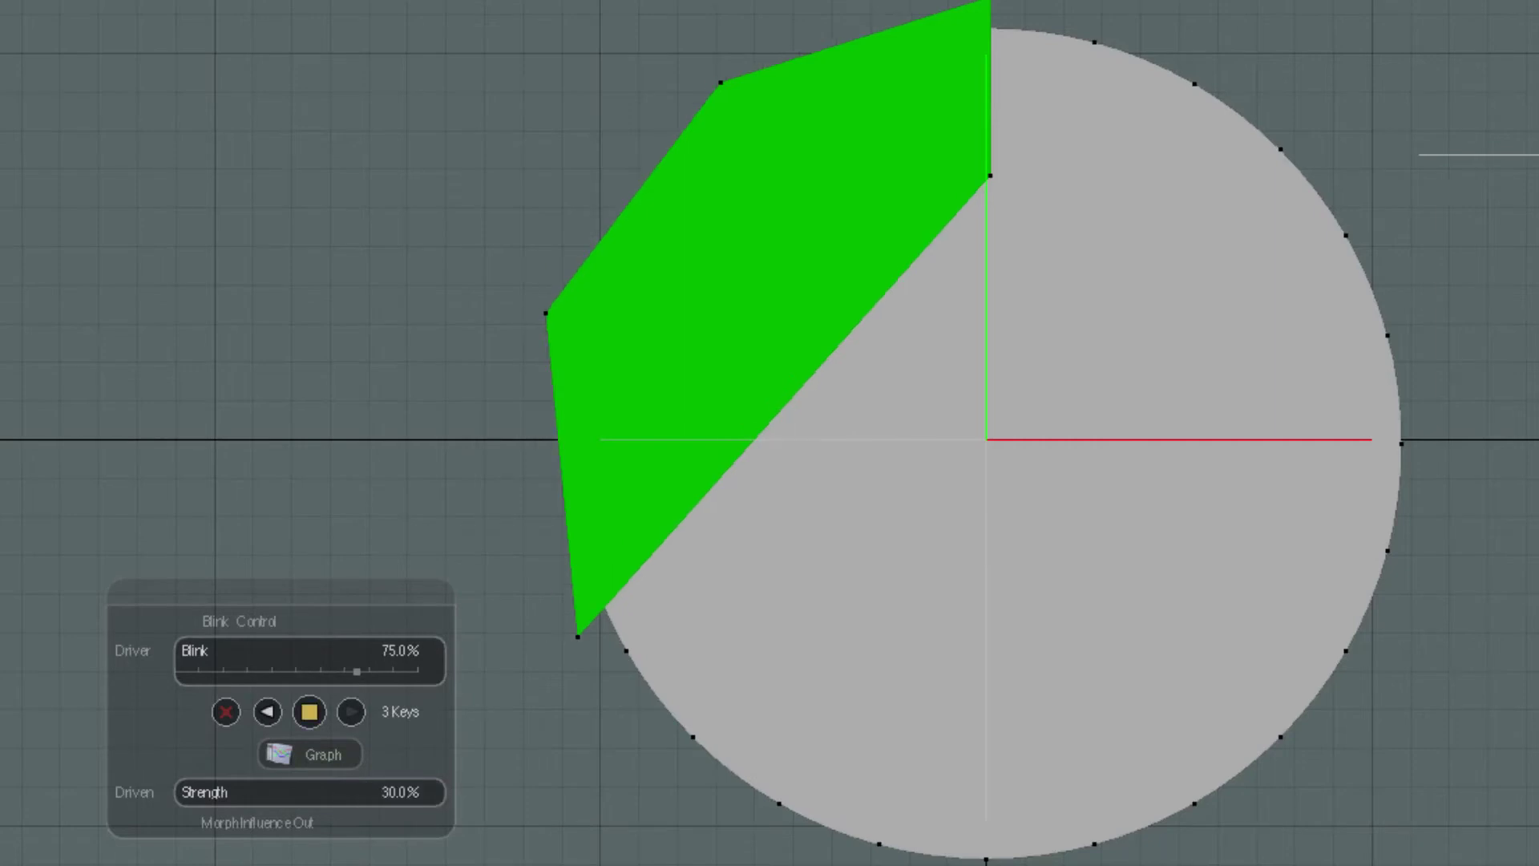
{"action": "left_click", "coordinate": [309, 711]}
Key the relationship at 100% Blink with a driven Strength of 0%.
{"action": "left_click_drag", "start_coordinate": [358, 672], "coordinate": [417, 672]}
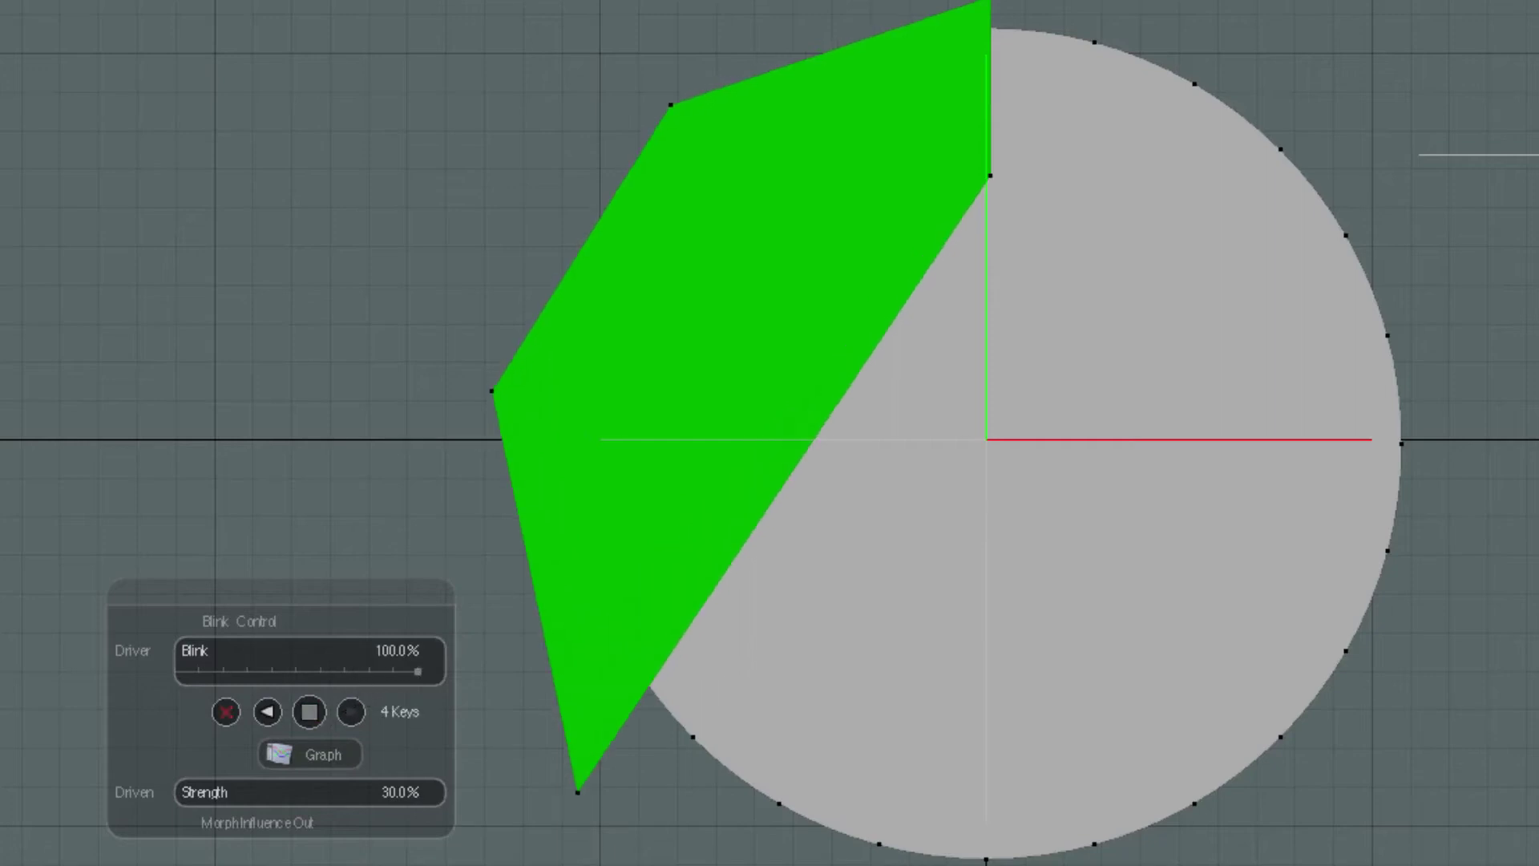
{"action": "left_click", "coordinate": [388, 792]}
{"action": "type", "text": "0"}
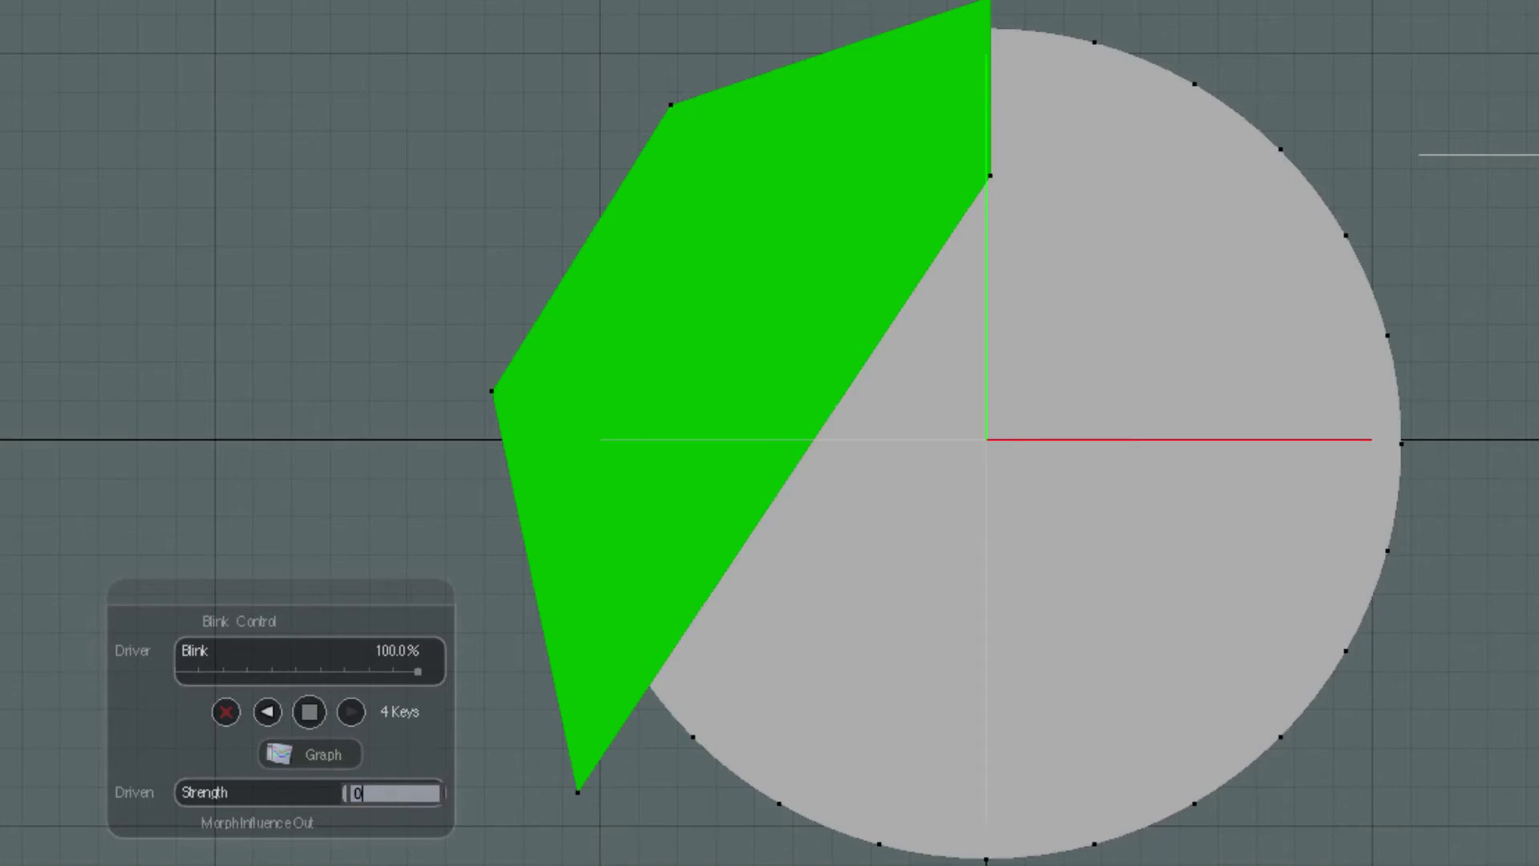
{"action": "key", "text": "Return"}
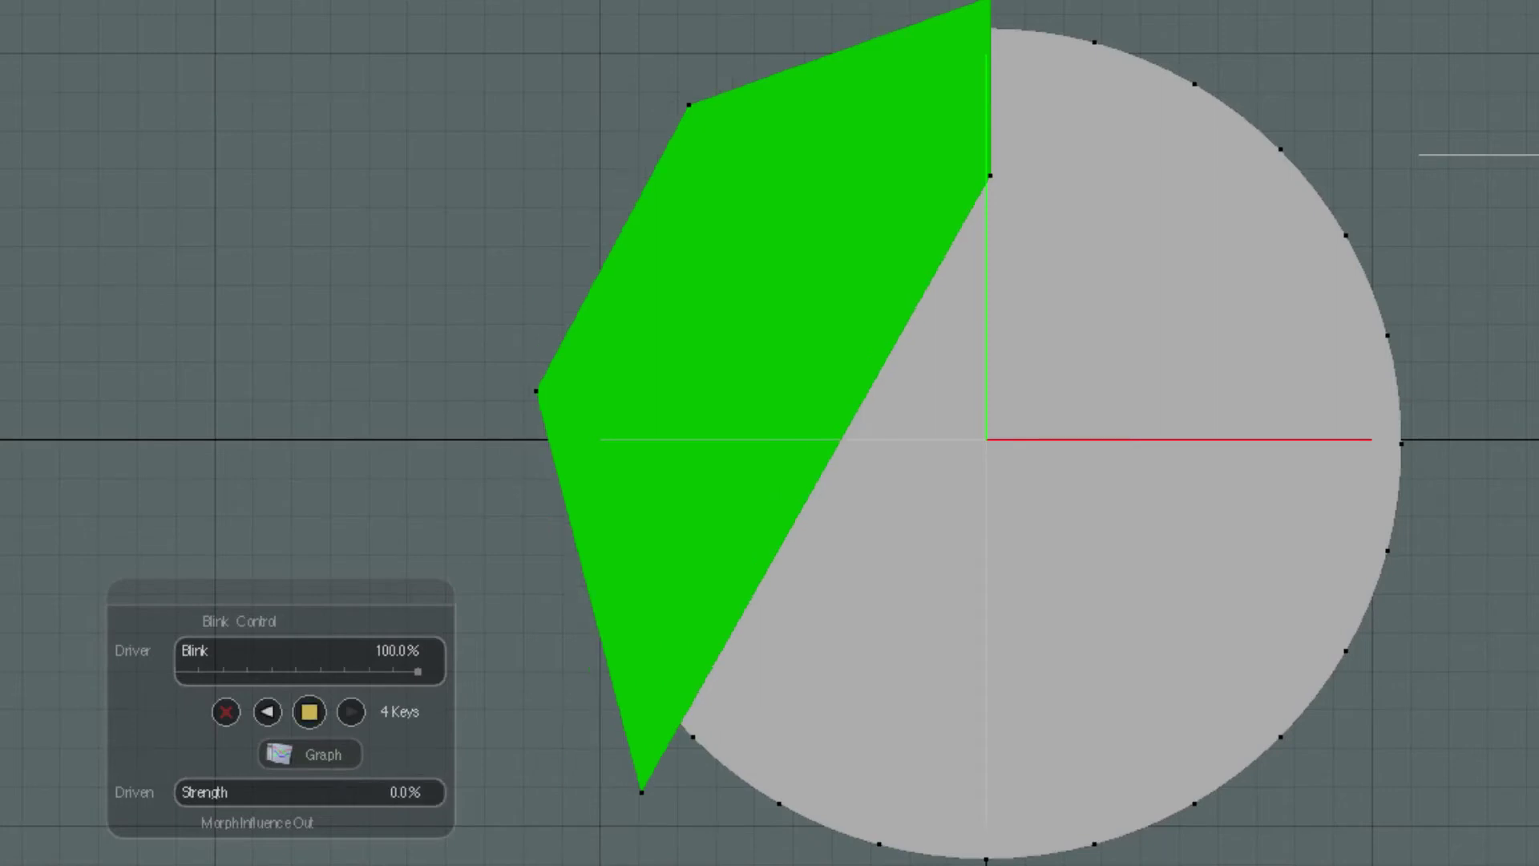
{"action": "left_click", "coordinate": [310, 712]}
Step back through the relationship's keys from 100% to 0% Blink to check the lid's path around the eyeball.
{"action": "left_click", "coordinate": [268, 712]}
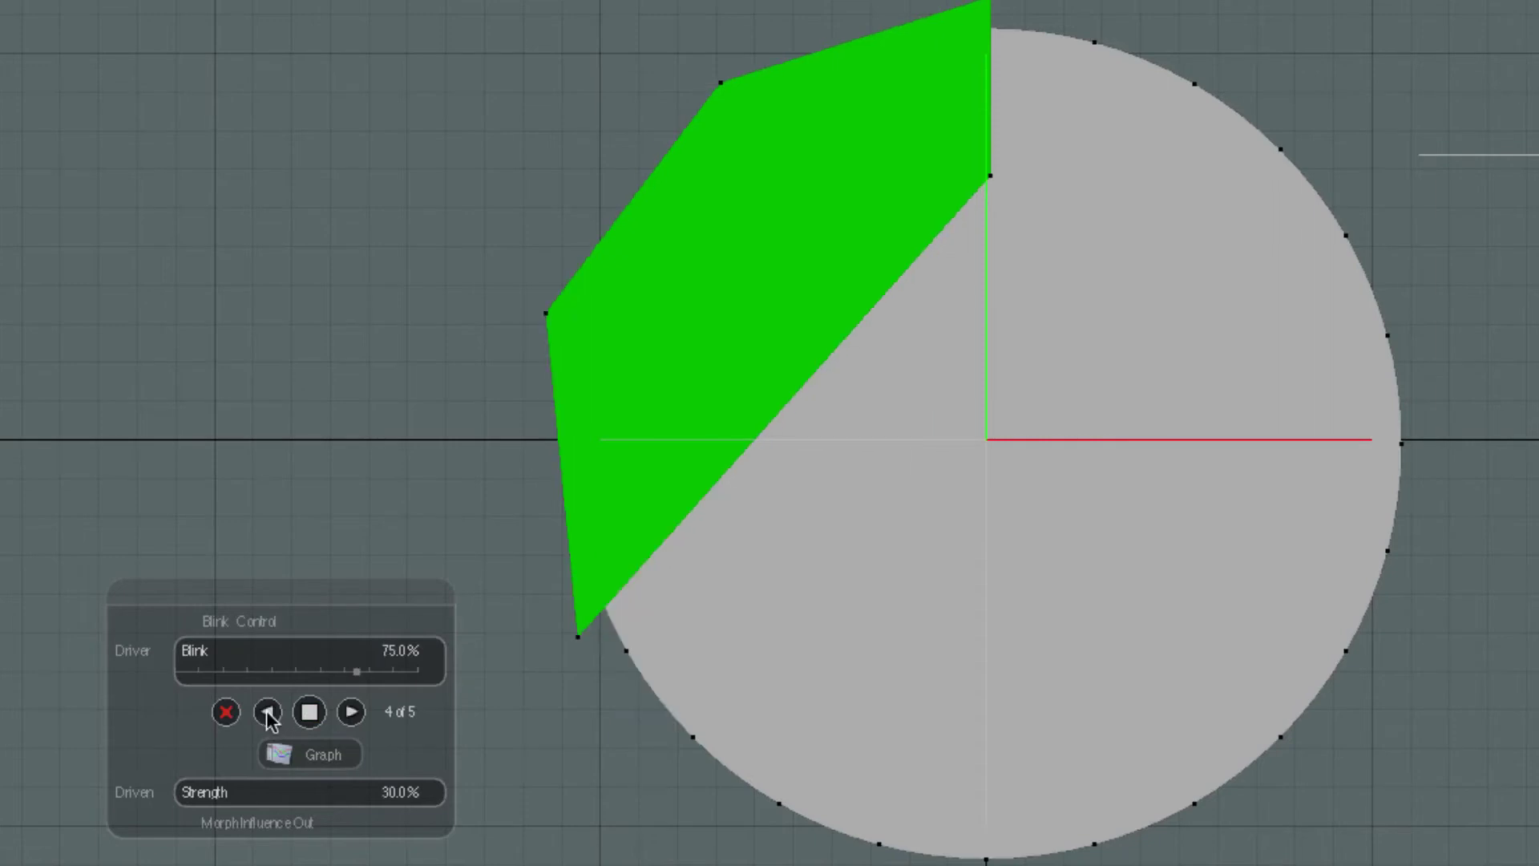
{"action": "left_click", "coordinate": [268, 712]}
{"action": "left_click", "coordinate": [268, 712]}
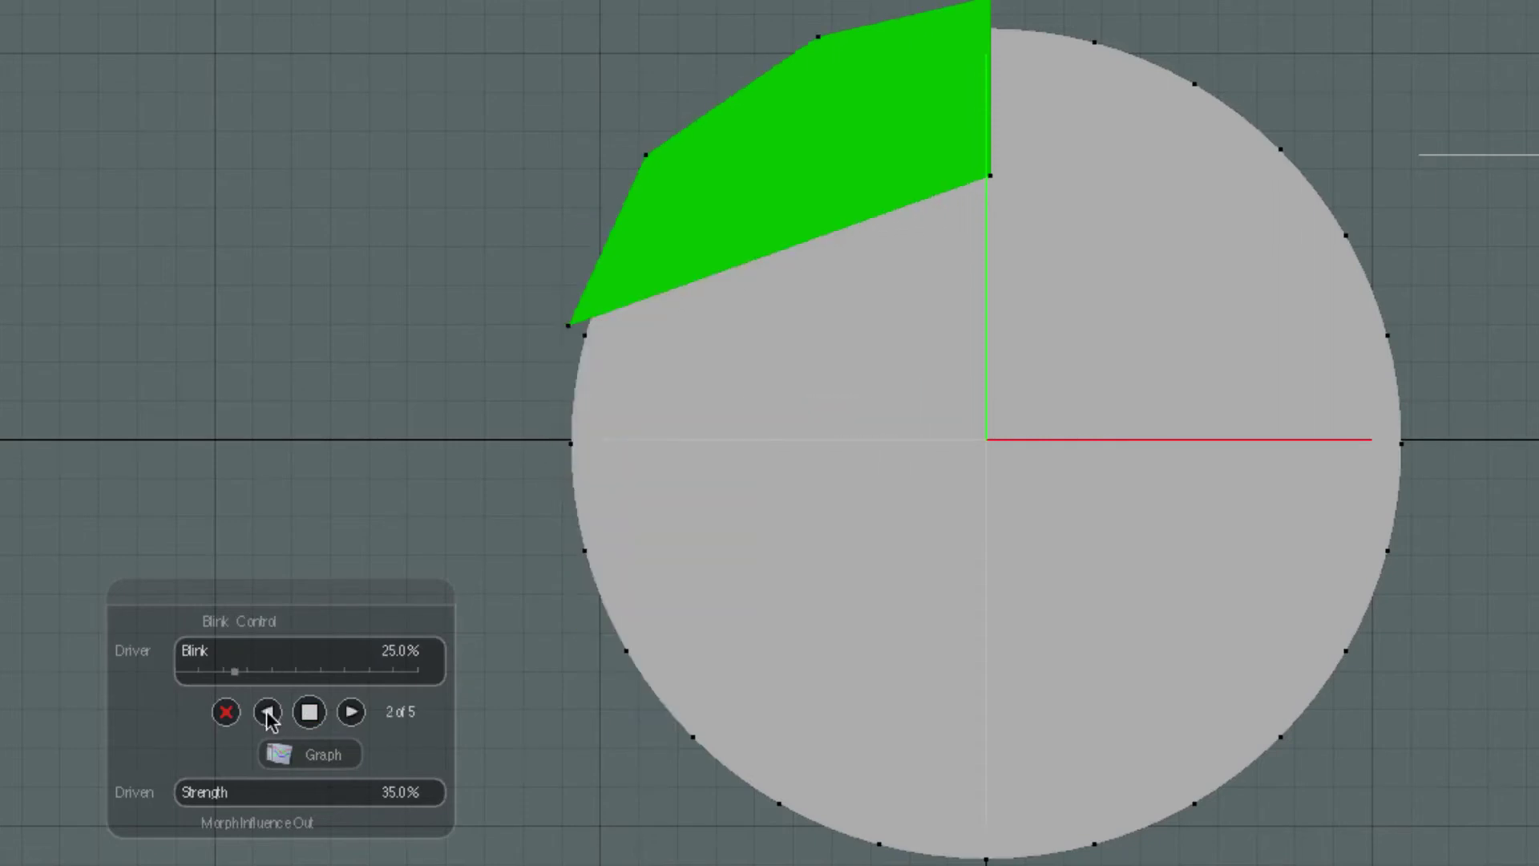
{"action": "left_click", "coordinate": [268, 712]}
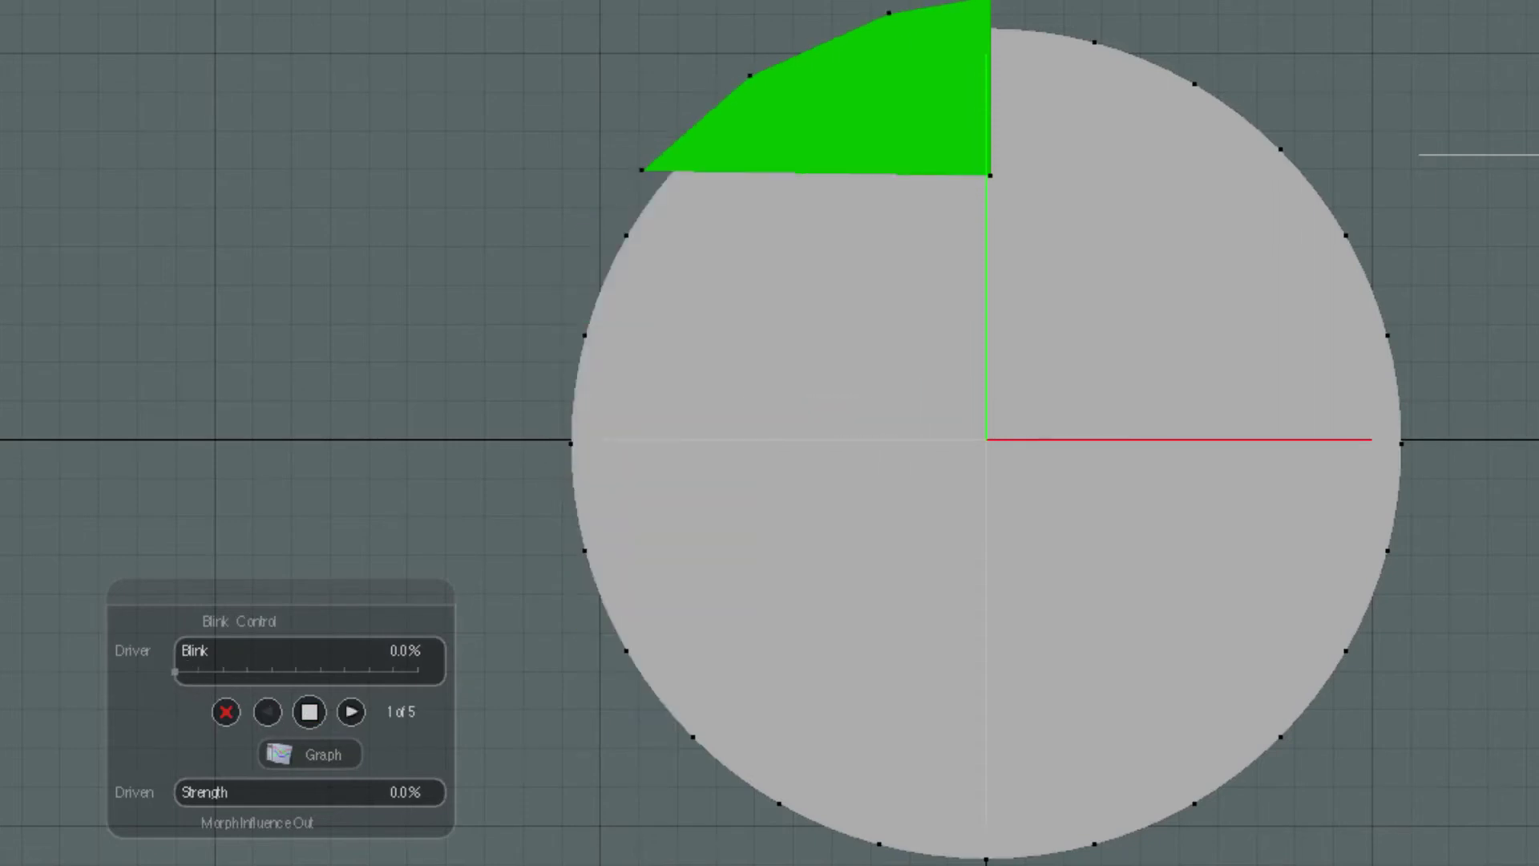
Re-key the relationship at 25% Blink with a driven Strength of 38%, and return Blink to 0%.
{"action": "left_click_drag", "start_coordinate": [176, 672], "coordinate": [234, 672]}
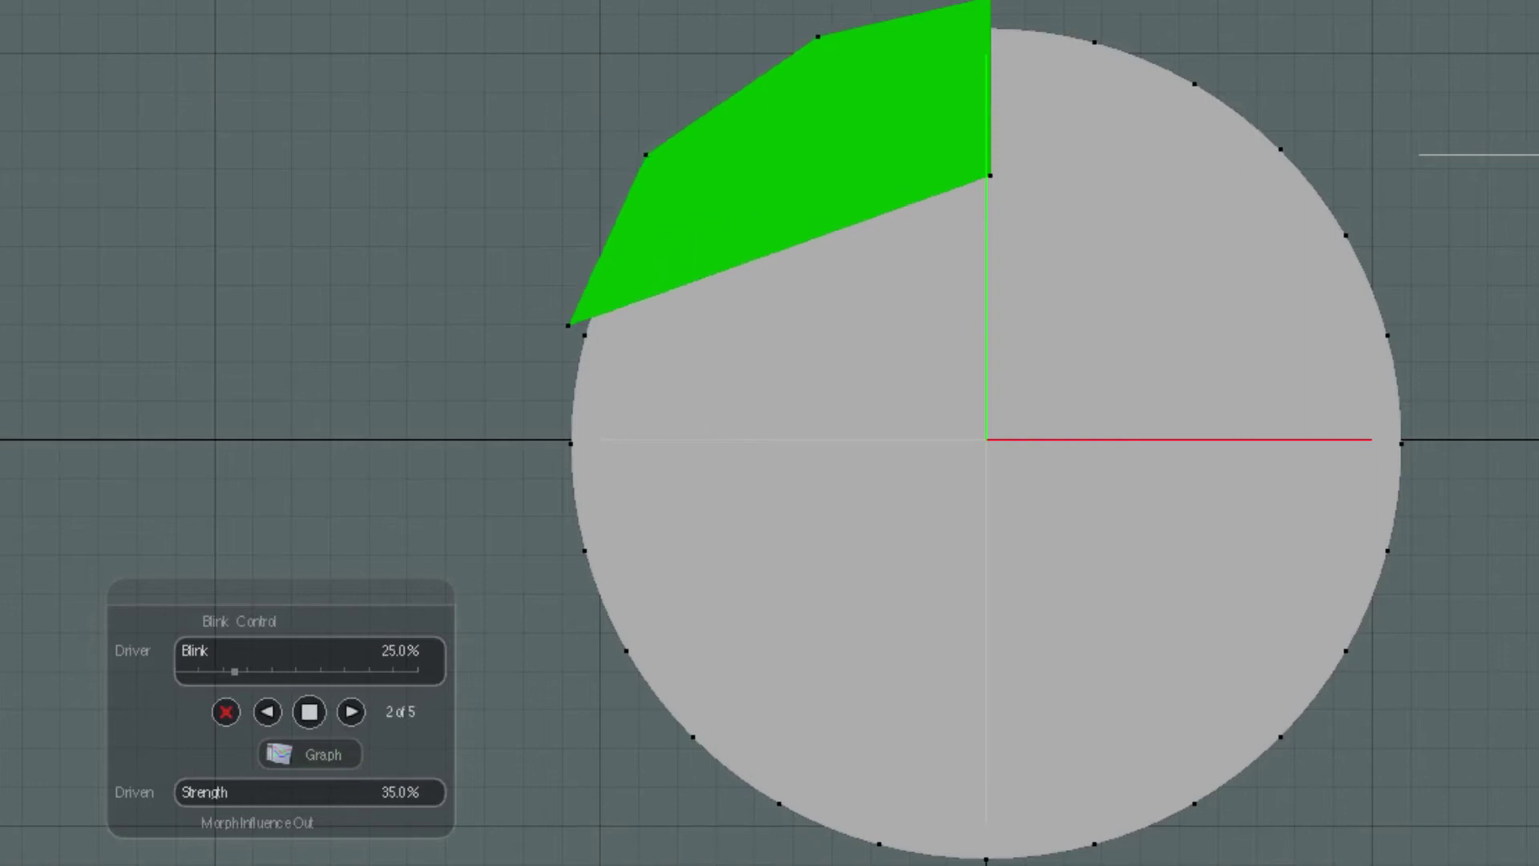
{"action": "left_click", "coordinate": [401, 793]}
{"action": "type", "text": "38"}
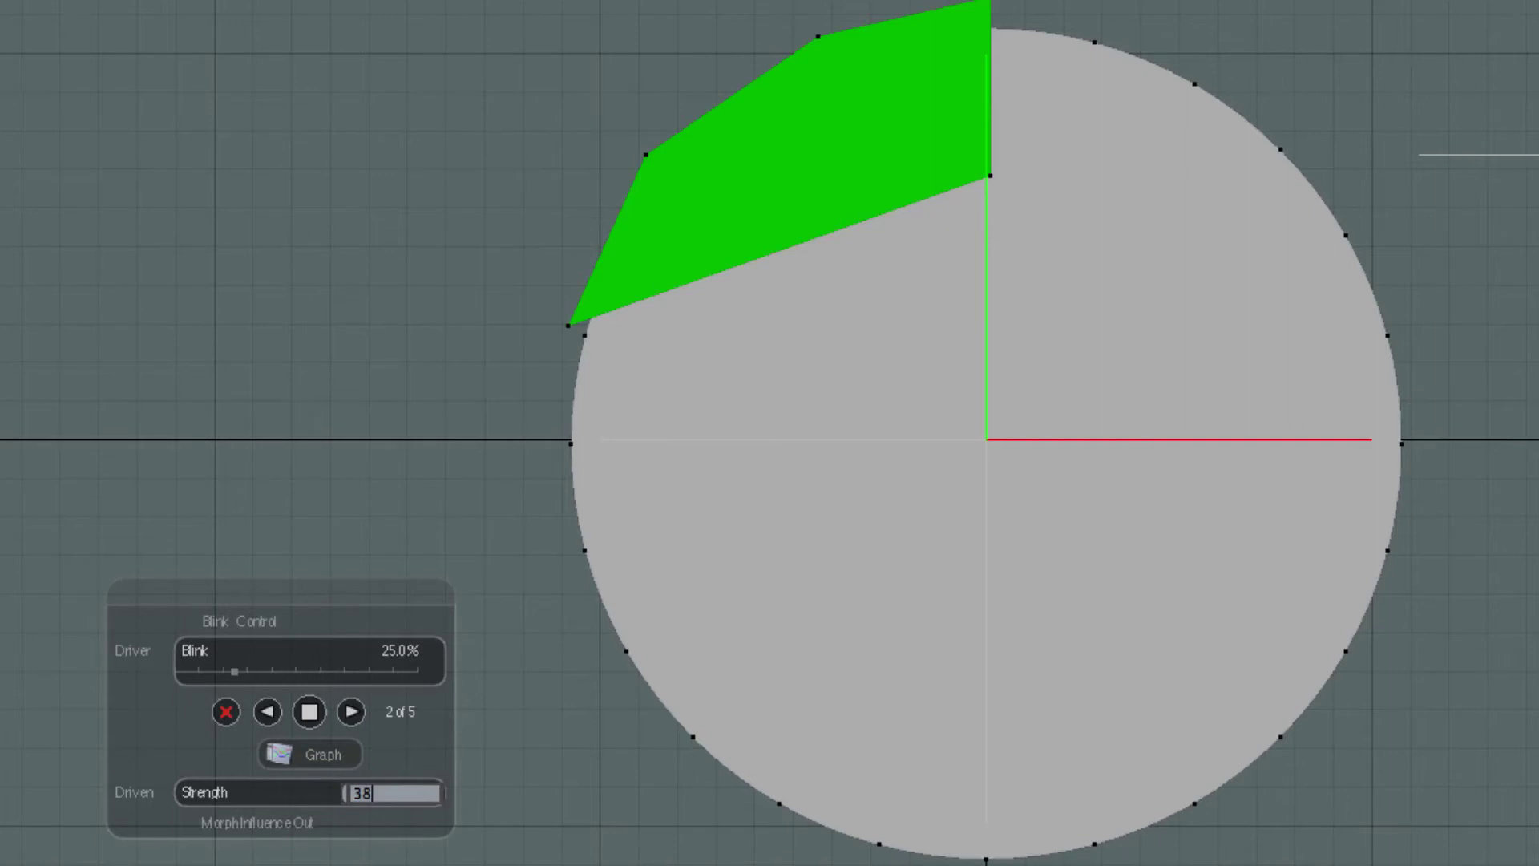
{"action": "key", "text": "Return"}
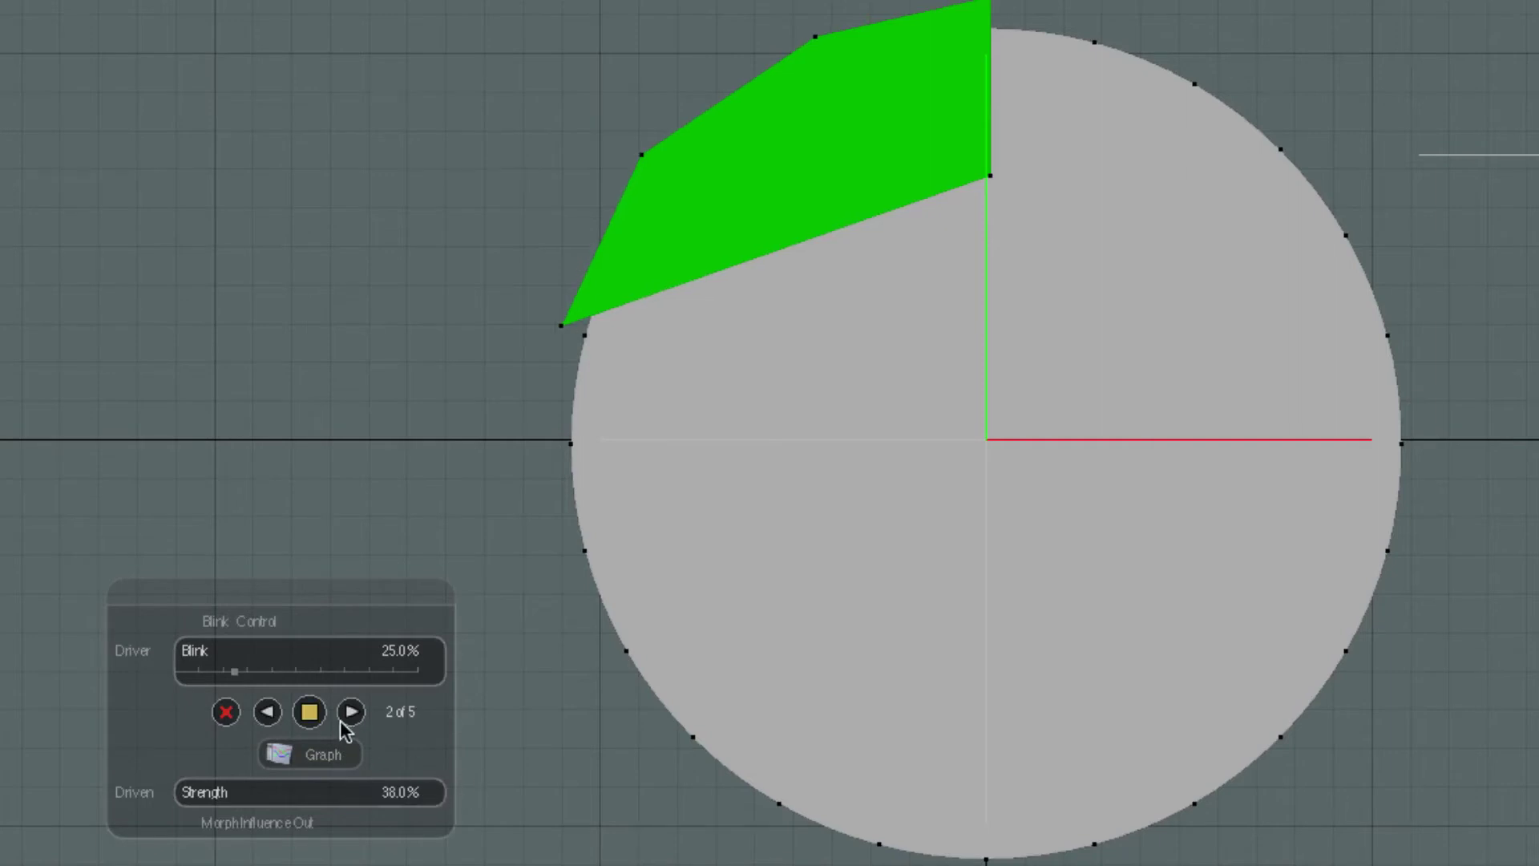
{"action": "left_click", "coordinate": [311, 712]}
{"action": "left_click_drag", "start_coordinate": [234, 672], "coordinate": [175, 671]}
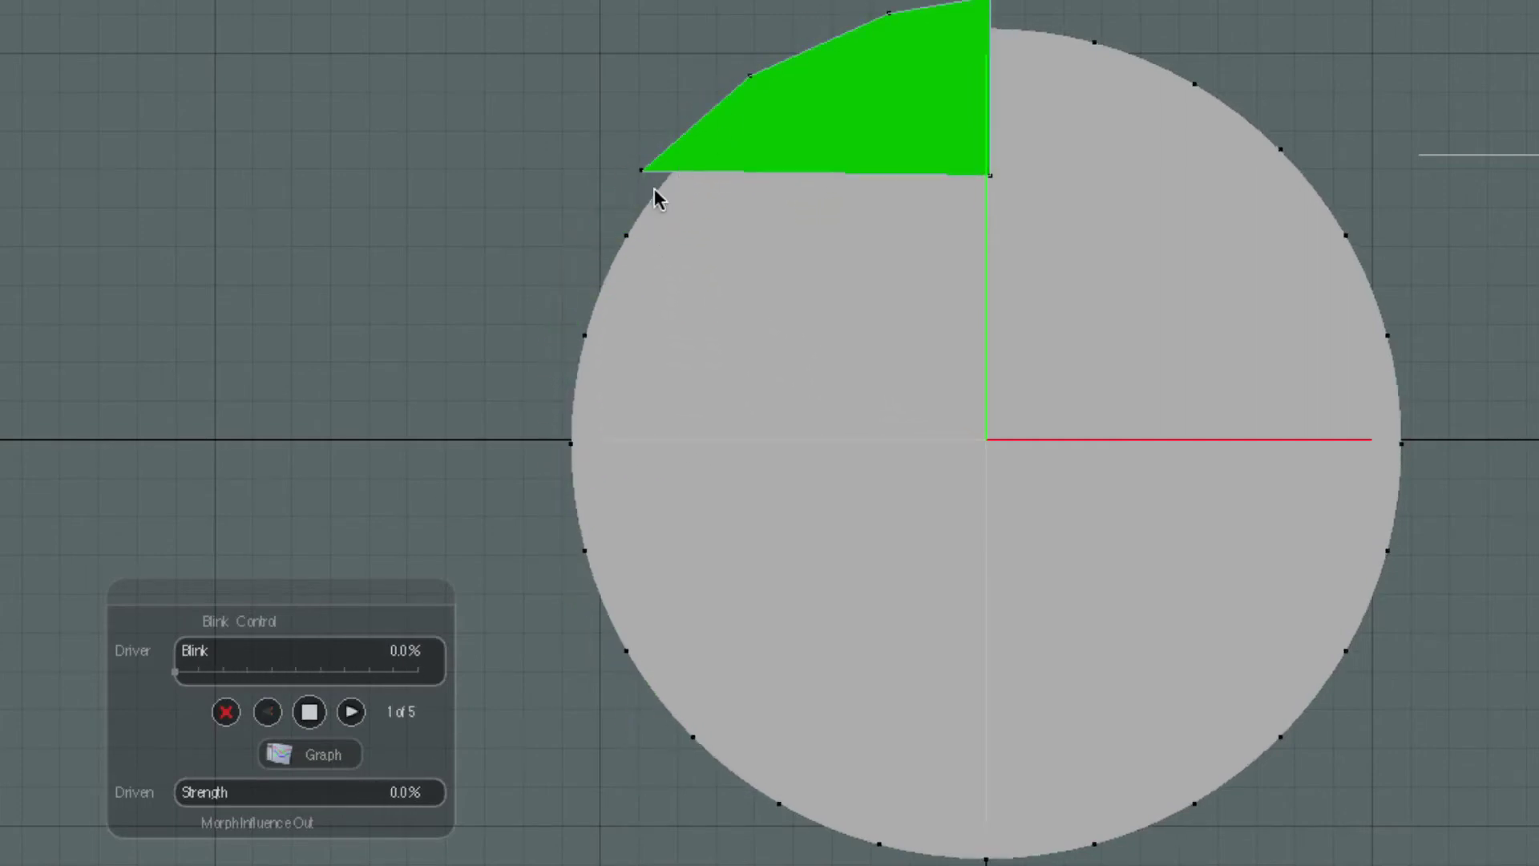
In the relationship's graph, set the behaviors before and after all Value keys to Constant, and close the graph.
{"action": "left_click", "coordinate": [309, 757]}
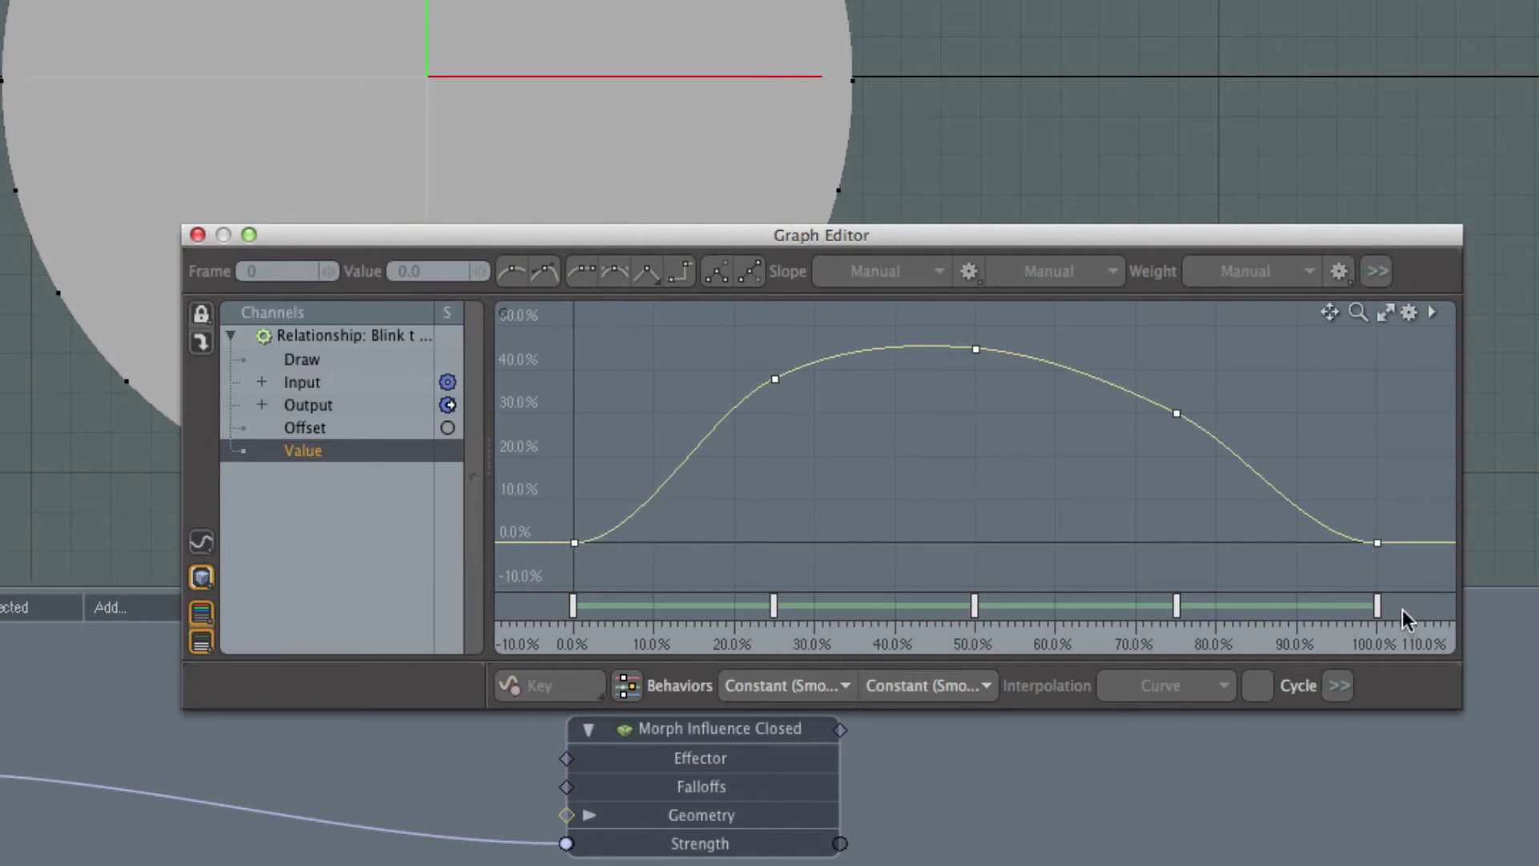
{"action": "left_click_drag", "start_coordinate": [1402, 618], "coordinate": [539, 646]}
{"action": "left_click", "coordinate": [784, 686]}
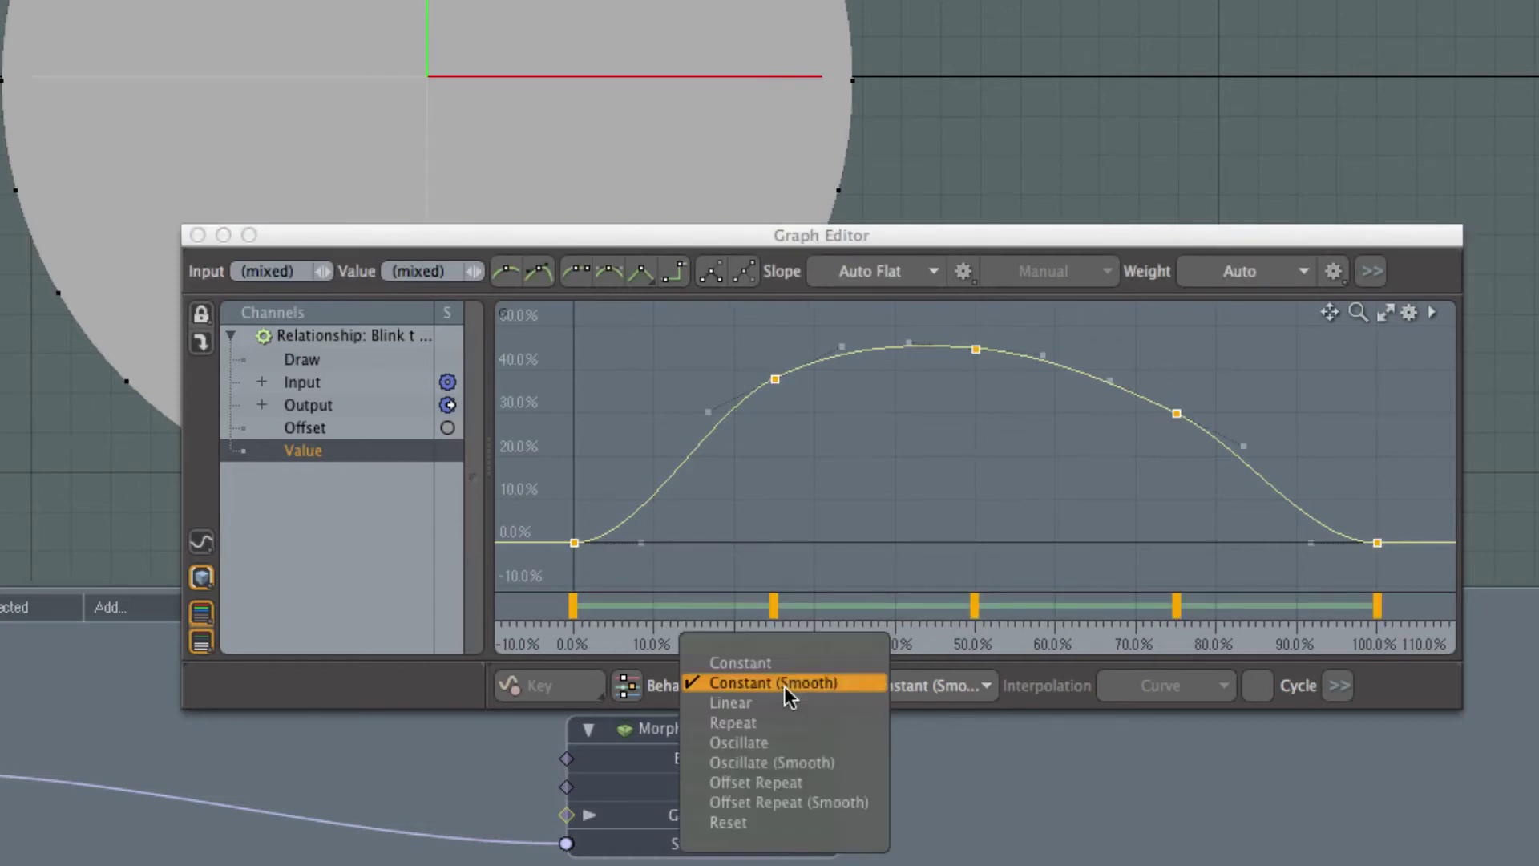
{"action": "left_click", "coordinate": [783, 667]}
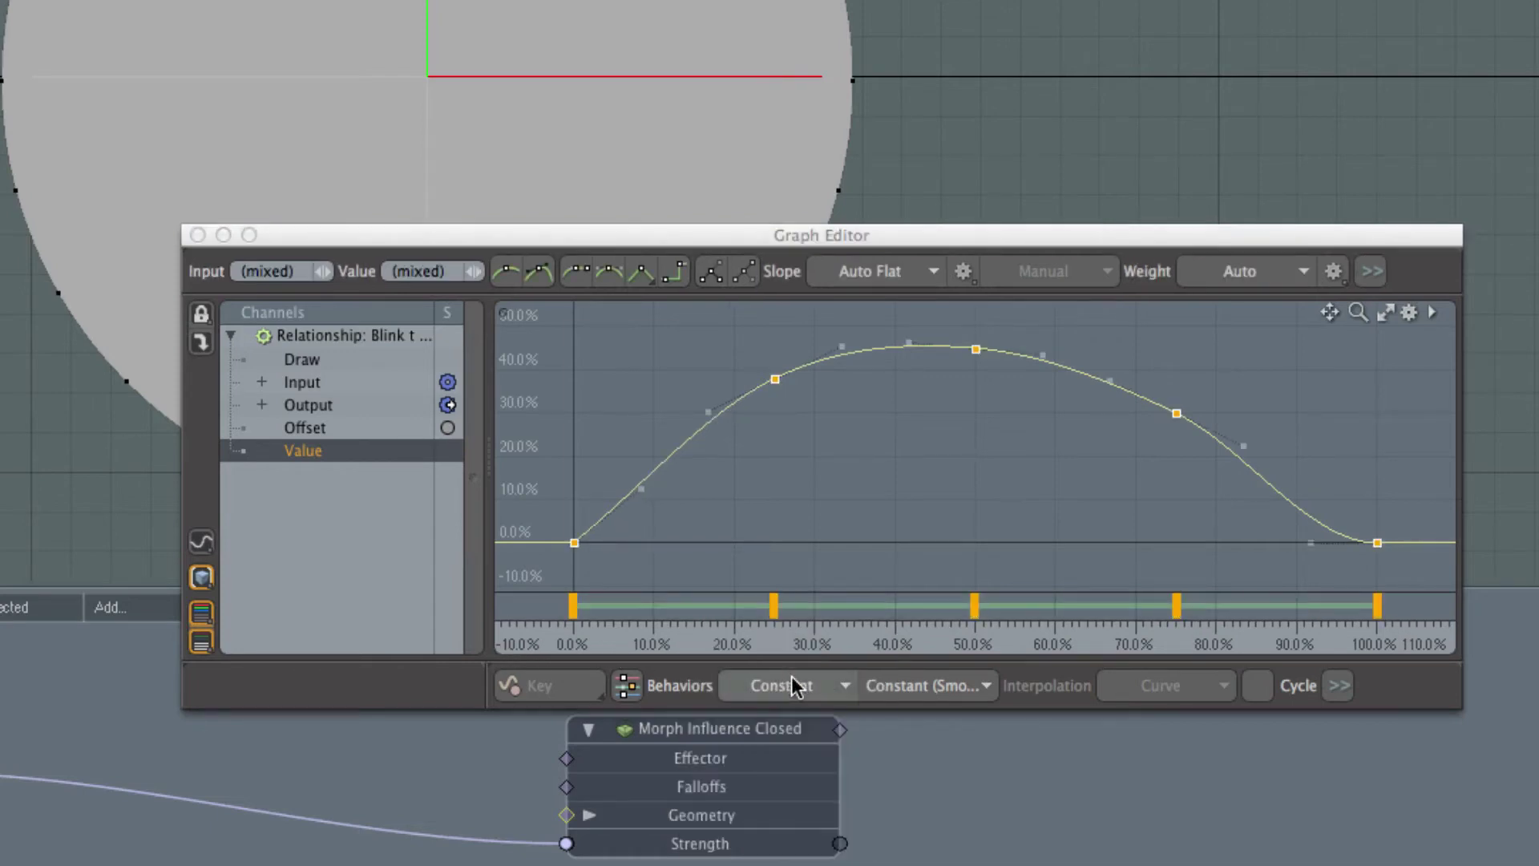
{"action": "left_click", "coordinate": [898, 692]}
{"action": "left_click", "coordinate": [901, 666]}
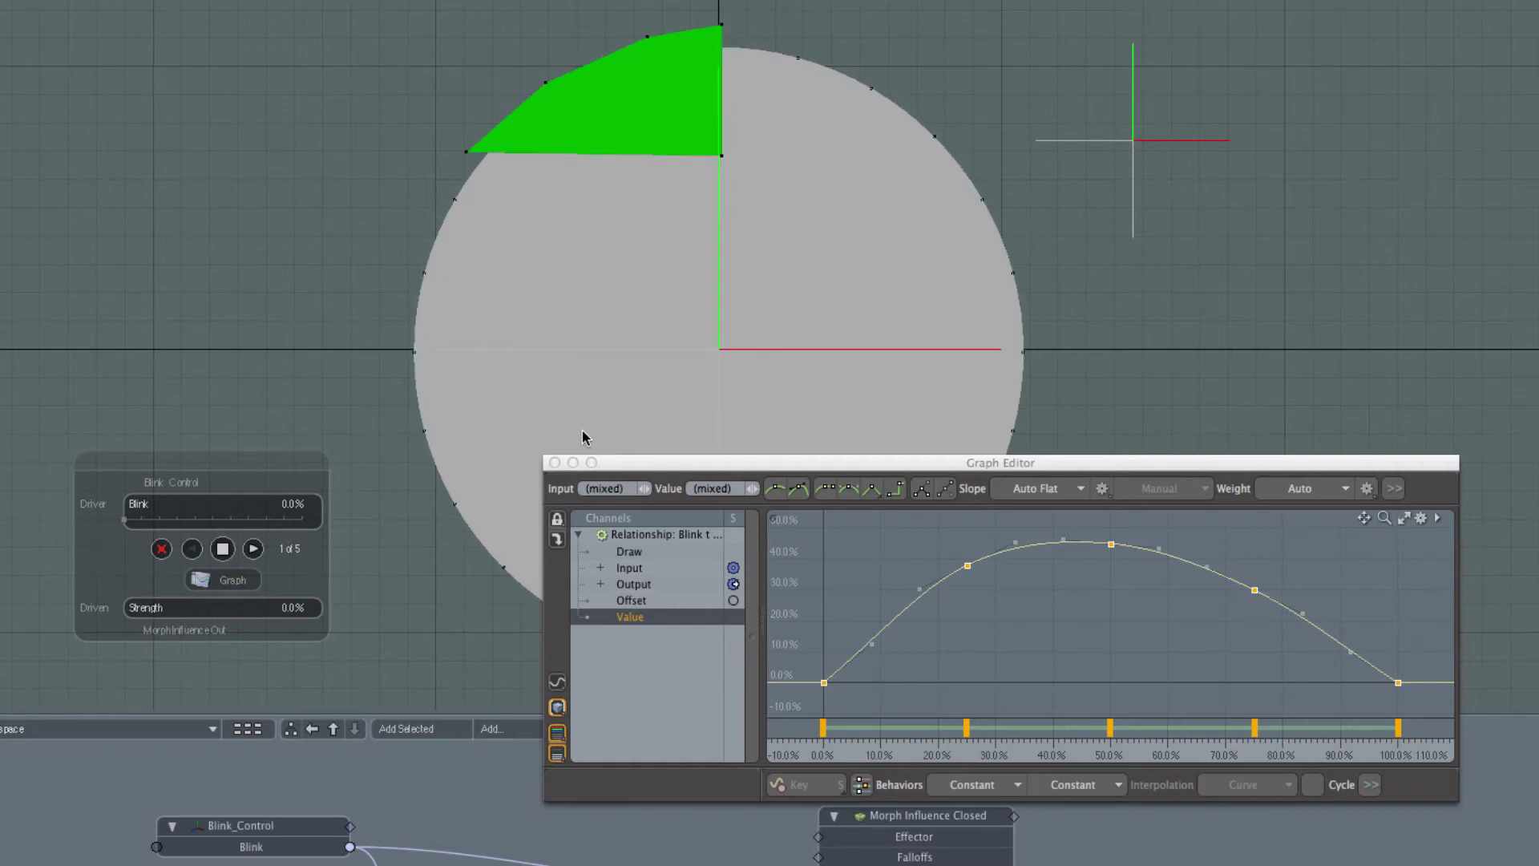
{"action": "left_click", "coordinate": [554, 463]}
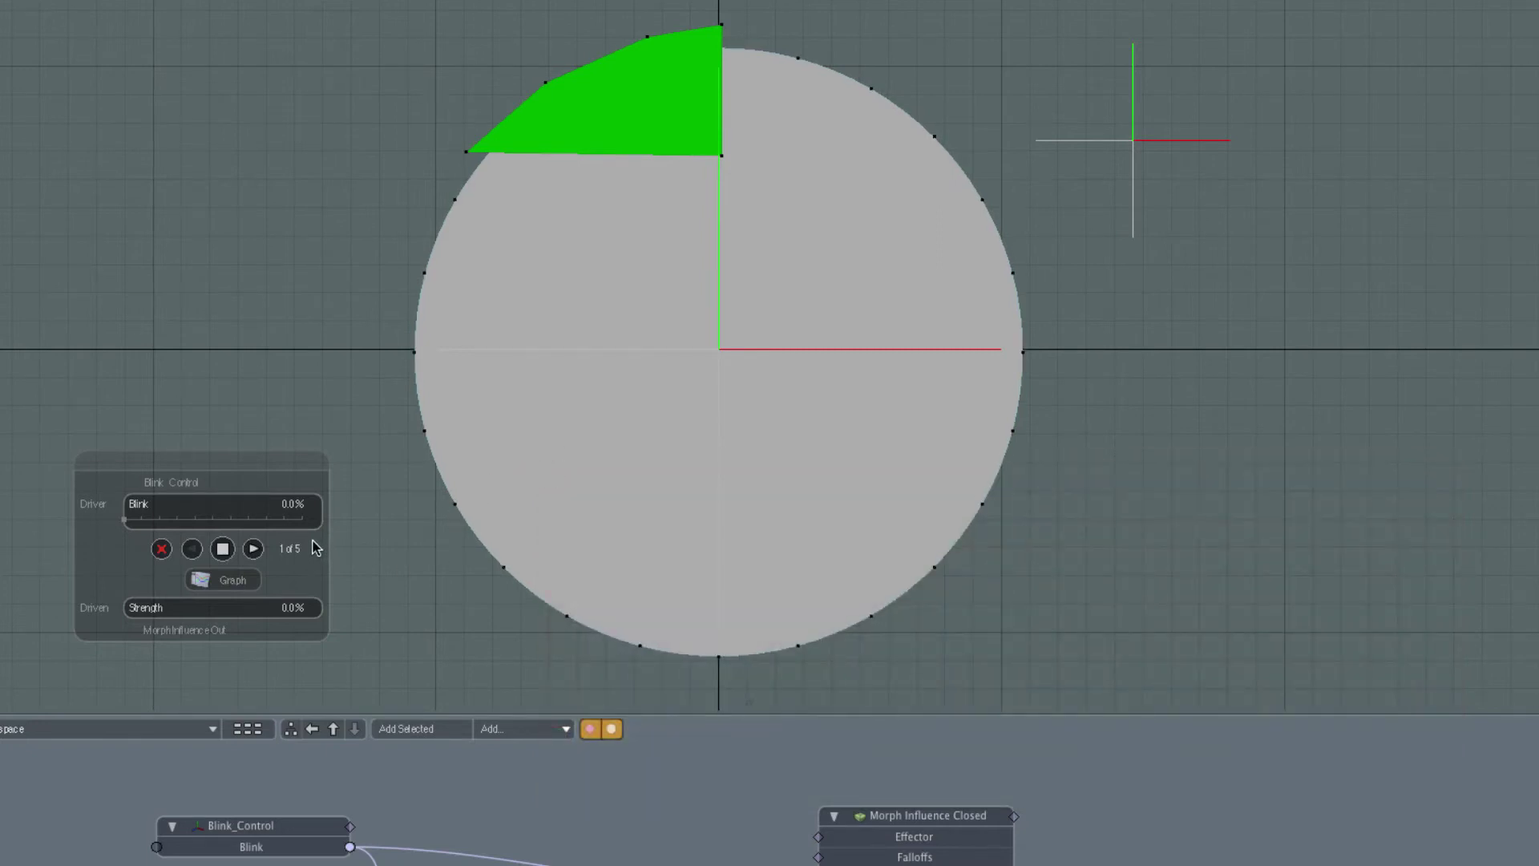
Select the Blink_Control locator and try its Blink channel with Channel Haul in the viewport.
{"action": "left_click", "coordinate": [1183, 142]}
{"action": "left_click_drag", "start_coordinate": [1104, 393], "coordinate": [1072, 413]}
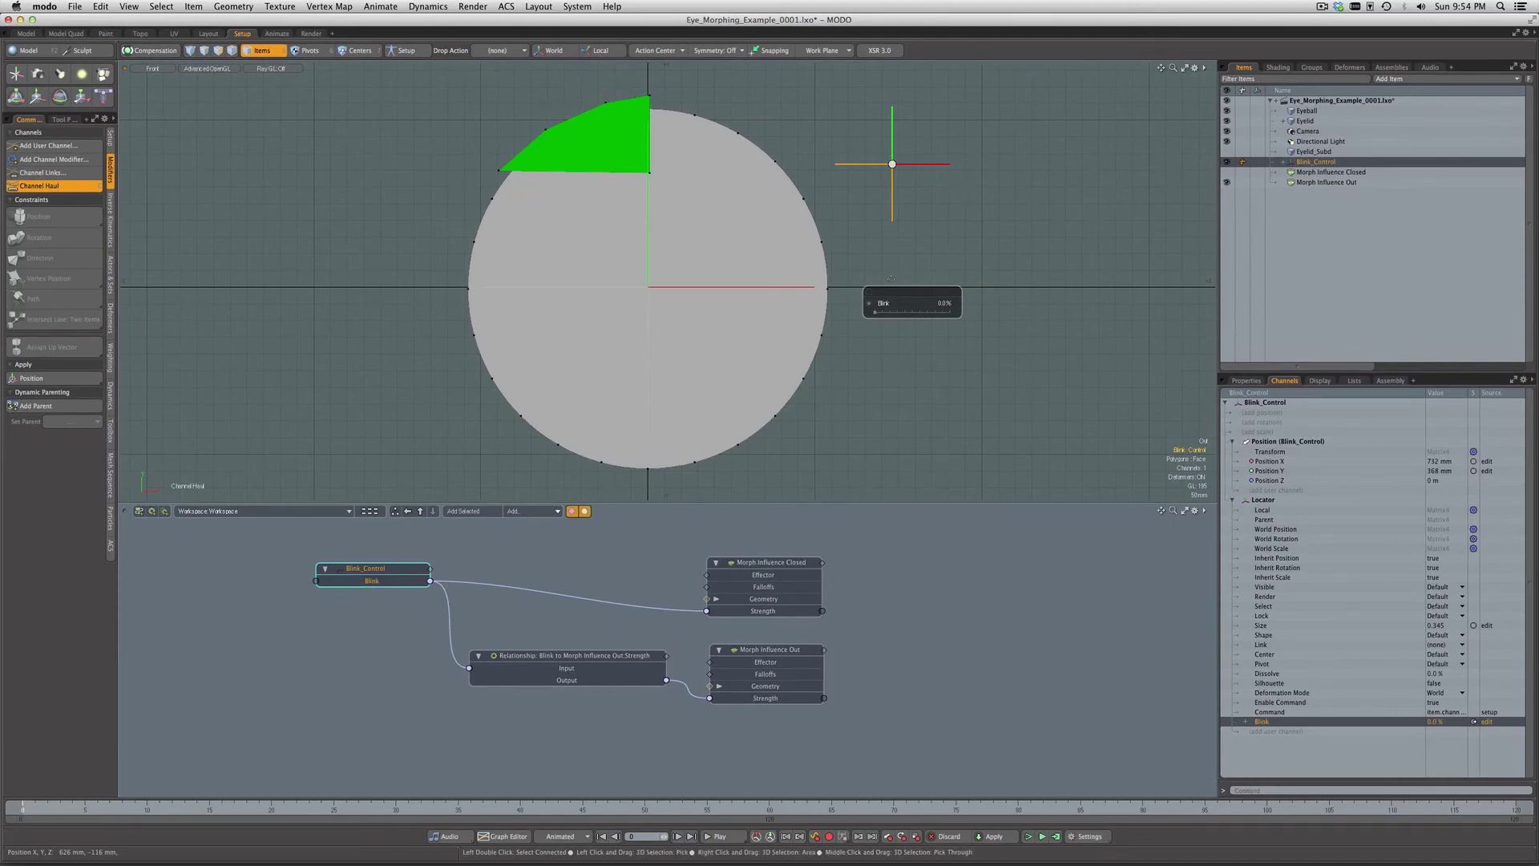
{"action": "key", "text": "space"}
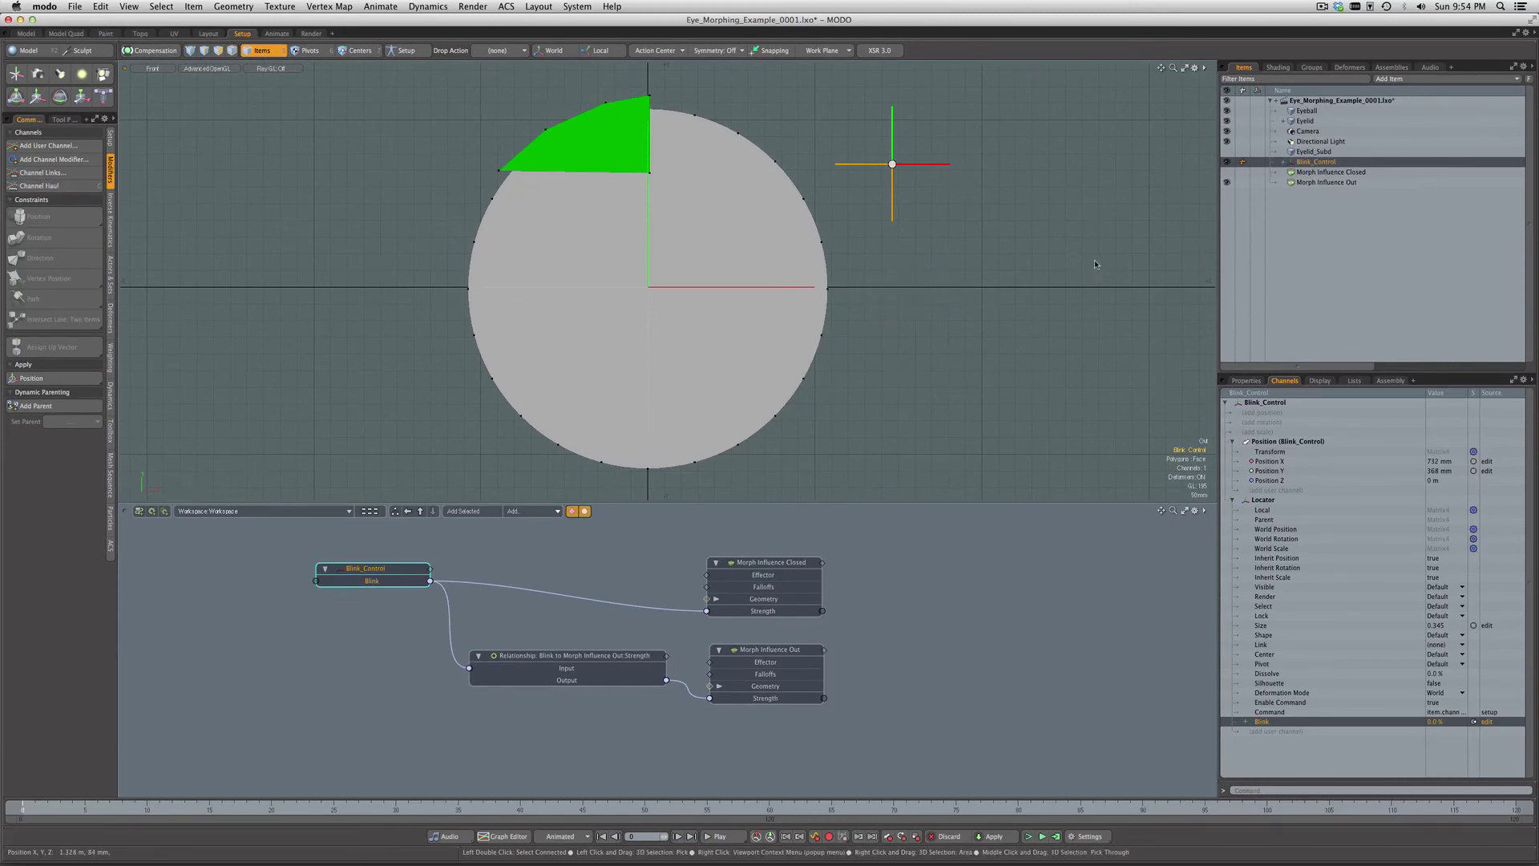
Hide the Eyelid mesh and show Eyelid_Subd in its place.
{"action": "left_click", "coordinate": [1227, 121]}
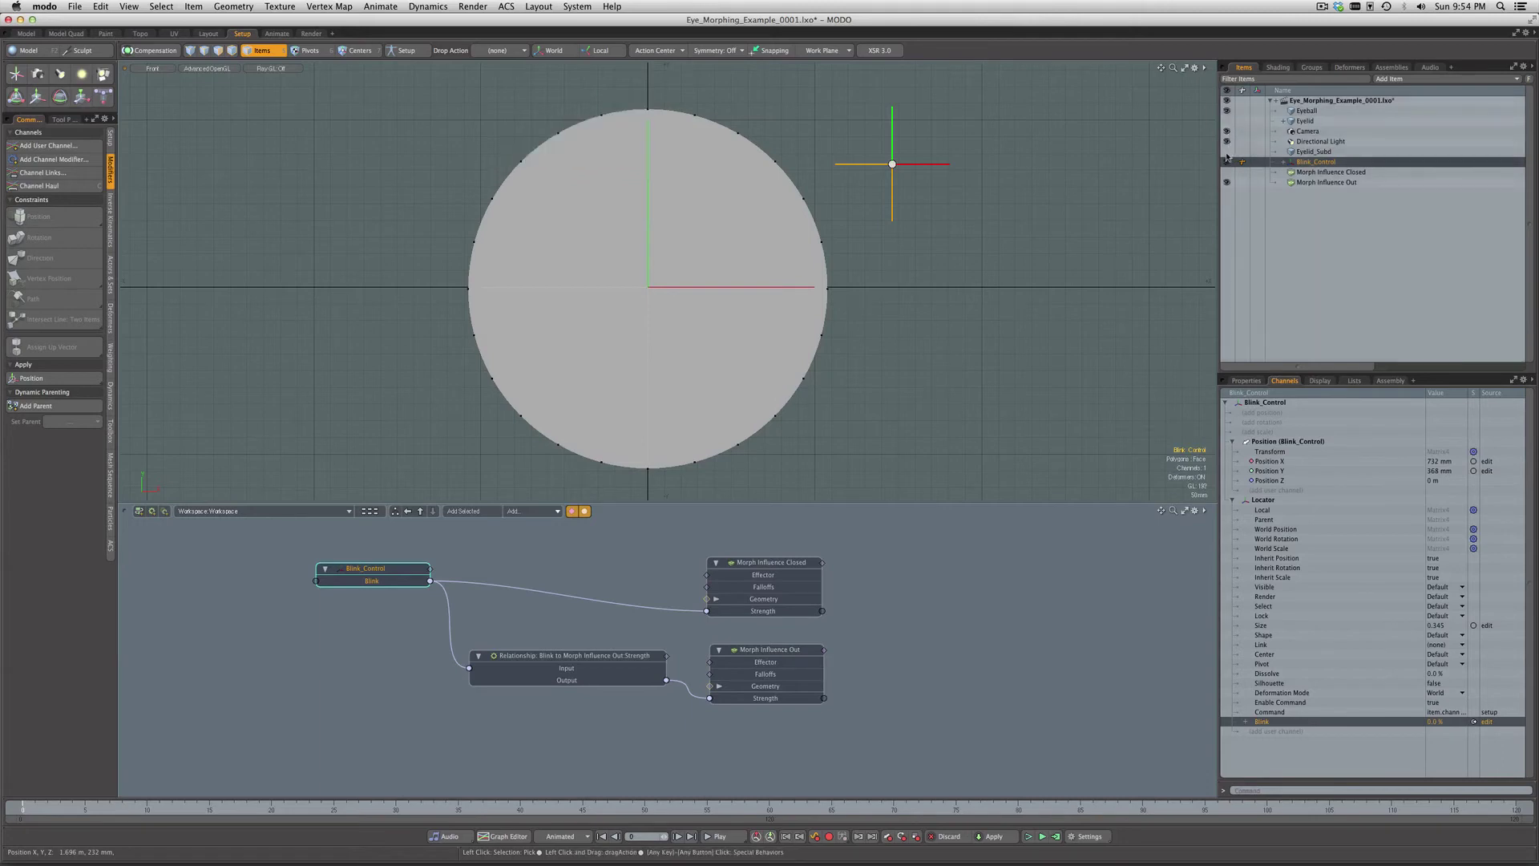
{"action": "left_click", "coordinate": [1226, 152]}
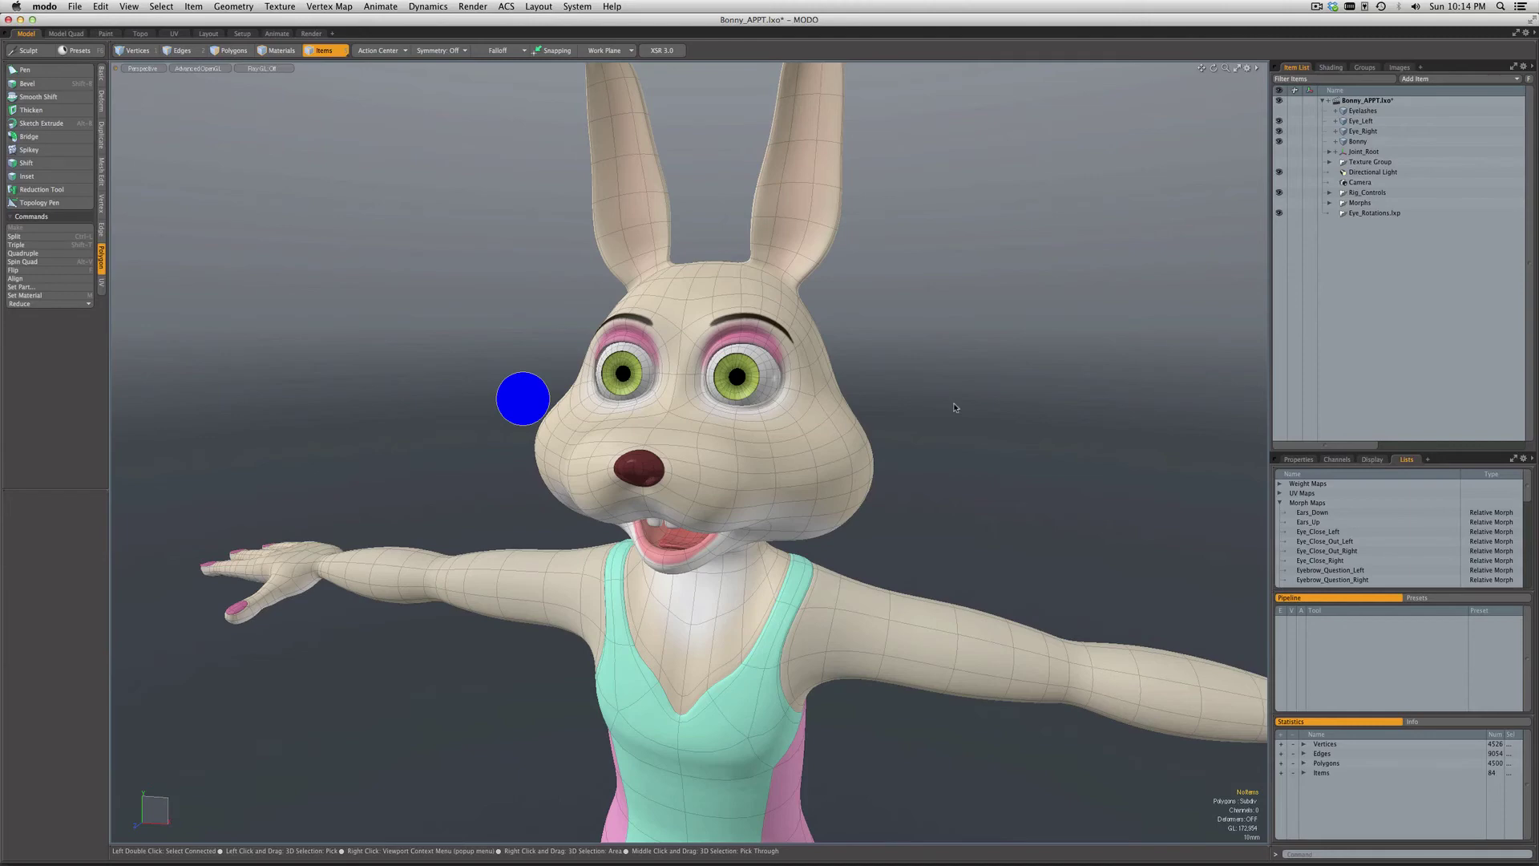
Preview the Eye_Close_Left morph on the rabbit character and examine the closed lid from several angles.
{"action": "left_click_drag", "start_coordinate": [916, 423], "coordinate": [808, 409], "text": "alt"}
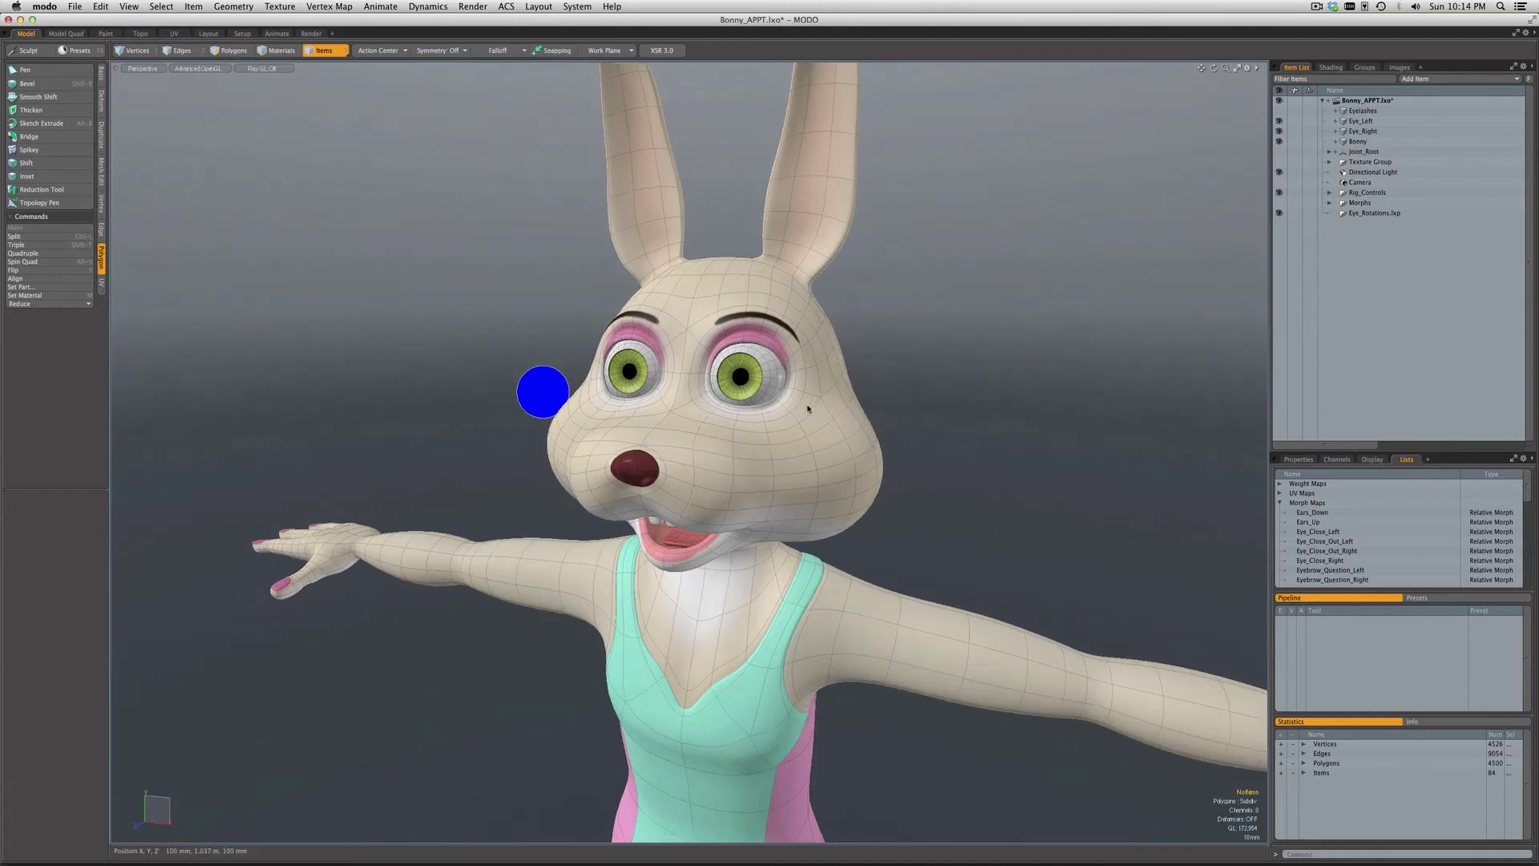
{"action": "left_click", "coordinate": [1316, 533]}
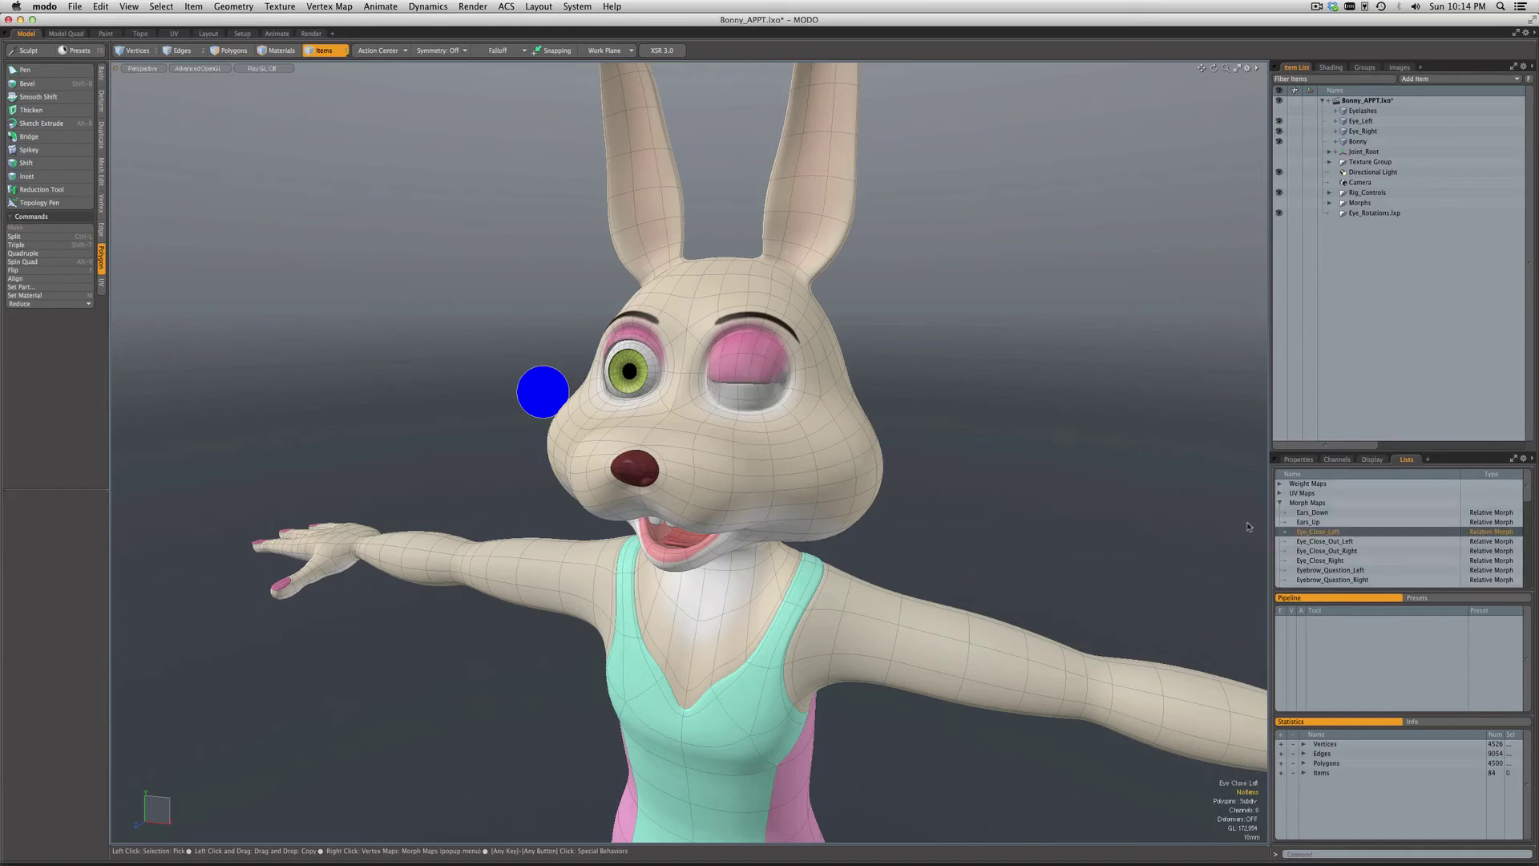
{"action": "left_click_drag", "start_coordinate": [722, 361], "coordinate": [671, 362], "text": "alt"}
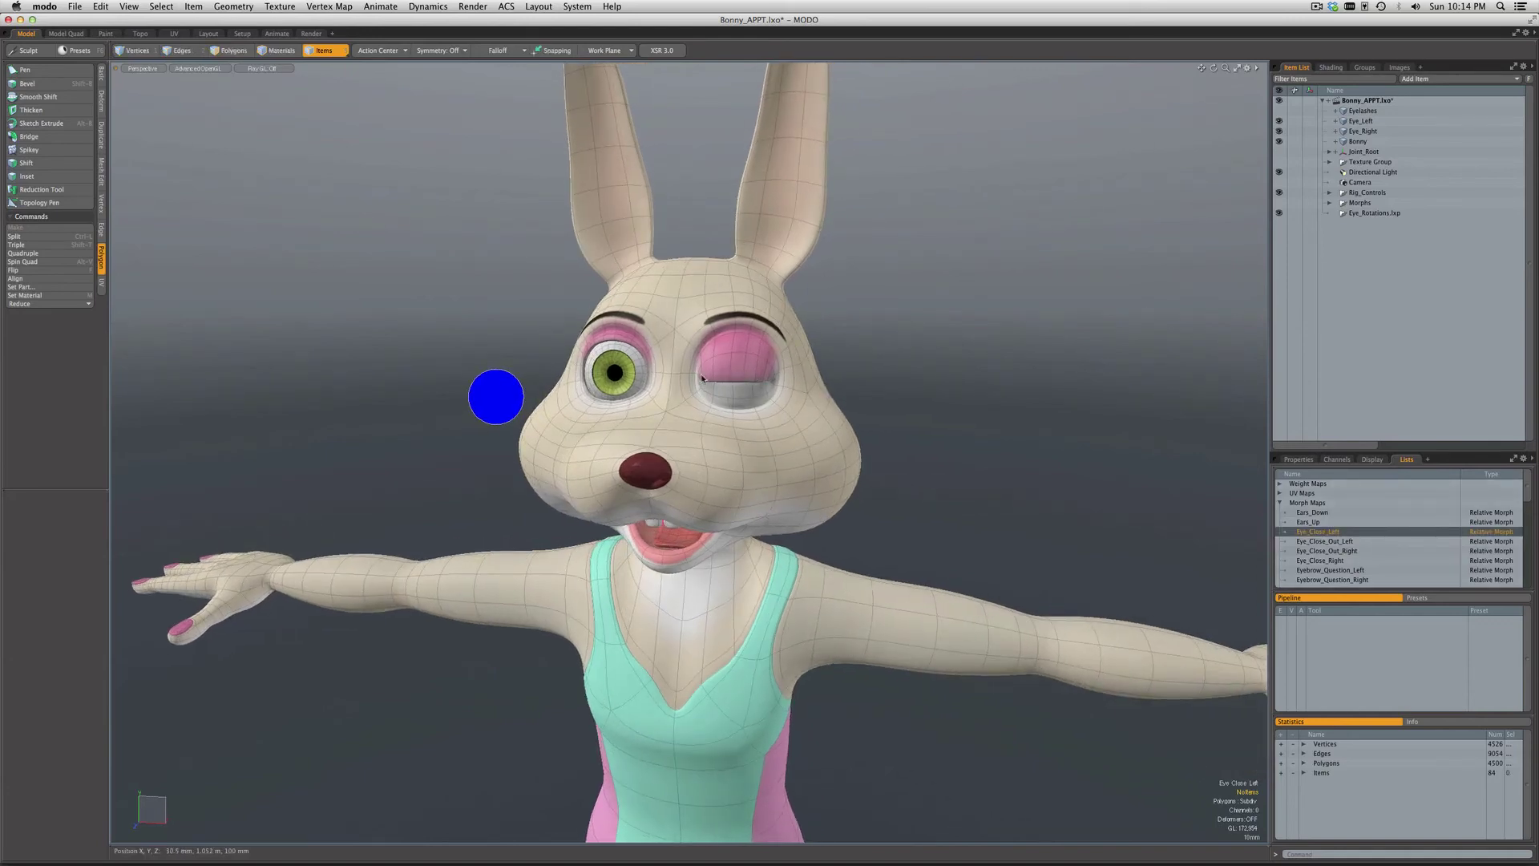
{"action": "left_click_drag", "start_coordinate": [774, 388], "coordinate": [787, 385], "text": "alt"}
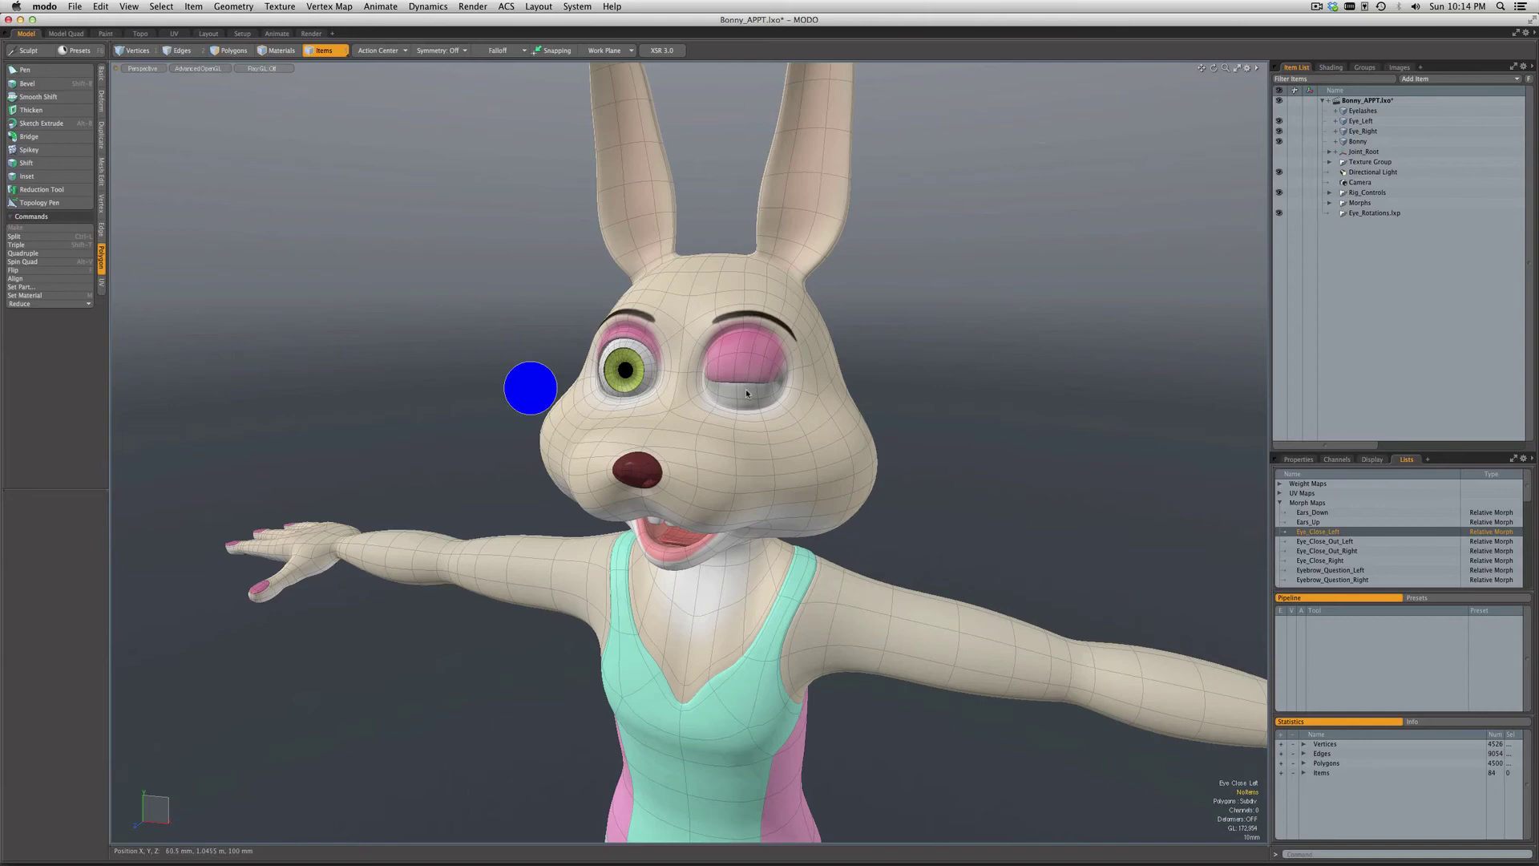
{"action": "left_click_drag", "start_coordinate": [750, 393], "coordinate": [705, 380], "text": "alt"}
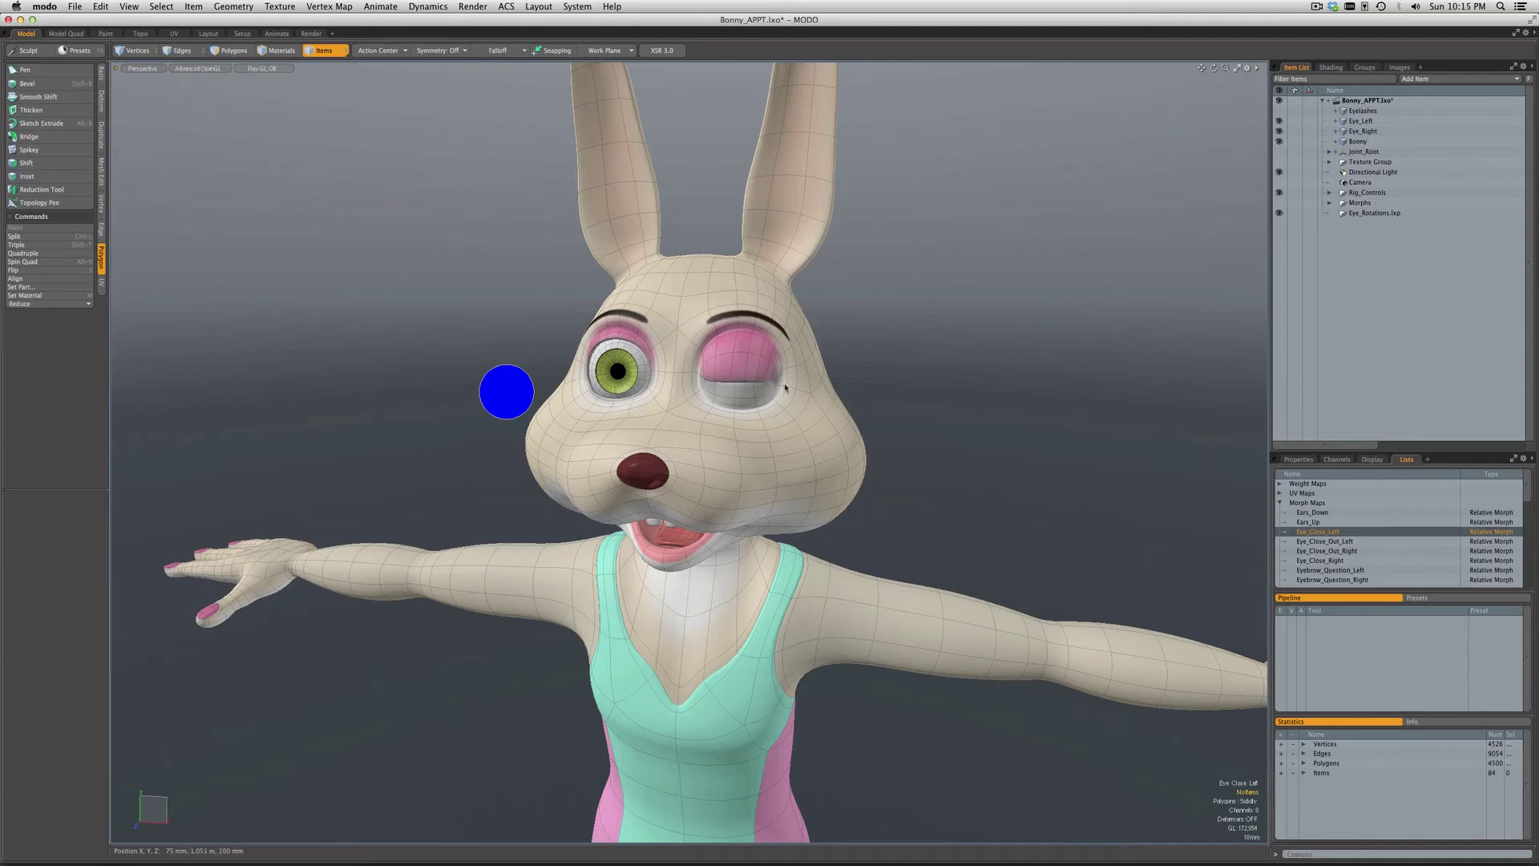
{"action": "mouse_move", "coordinate": [784, 390]}
{"action": "left_mouse_down", "text": "alt"}
{"action": "mouse_move", "coordinate": [759, 387]}
{"action": "mouse_move", "coordinate": [887, 385]}
{"action": "mouse_move", "coordinate": [754, 359]}
{"action": "mouse_move", "coordinate": [802, 401]}
{"action": "left_mouse_up", "text": "alt"}
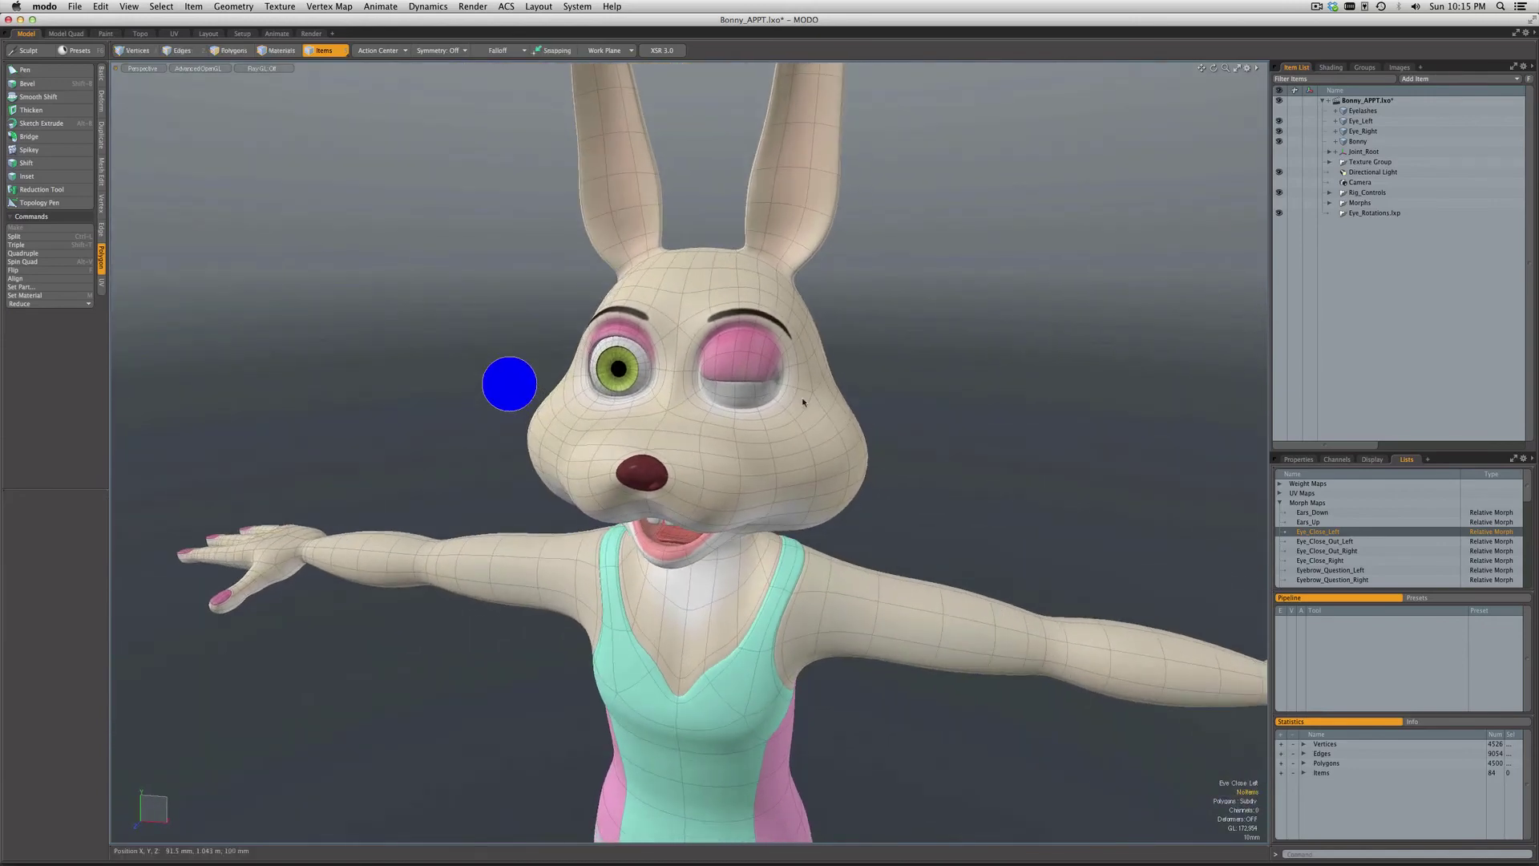
Preview the Eye_Close_Out_Left morph from the side, compare it with Eye_Close_Left, and deselect the morph map.
{"action": "left_click", "coordinate": [1325, 542]}
{"action": "left_click_drag", "start_coordinate": [922, 433], "coordinate": [744, 366], "text": "alt"}
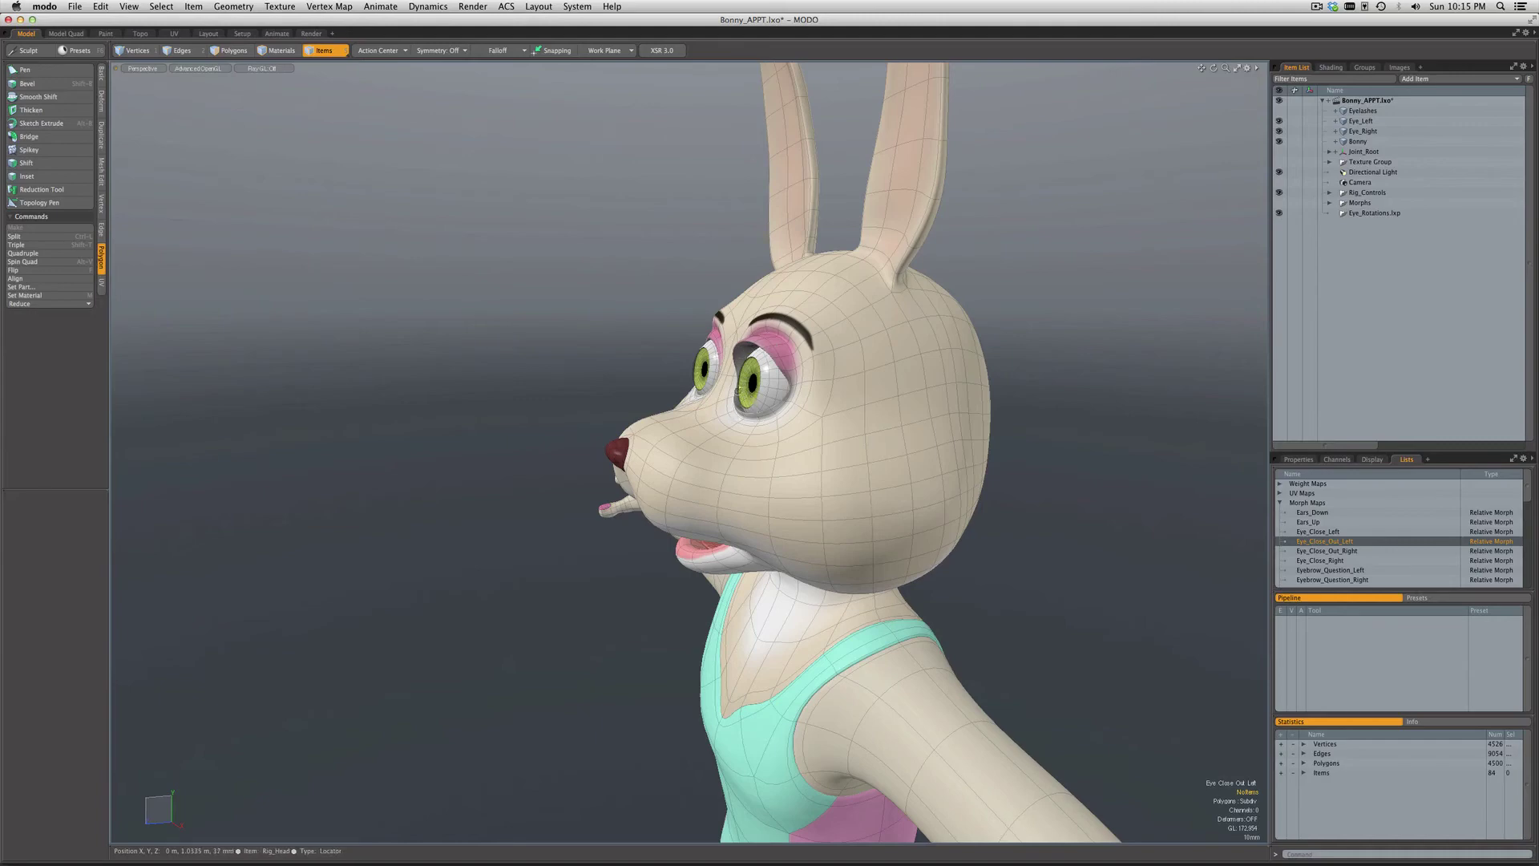
{"action": "left_click_drag", "start_coordinate": [735, 346], "coordinate": [793, 385], "text": "alt"}
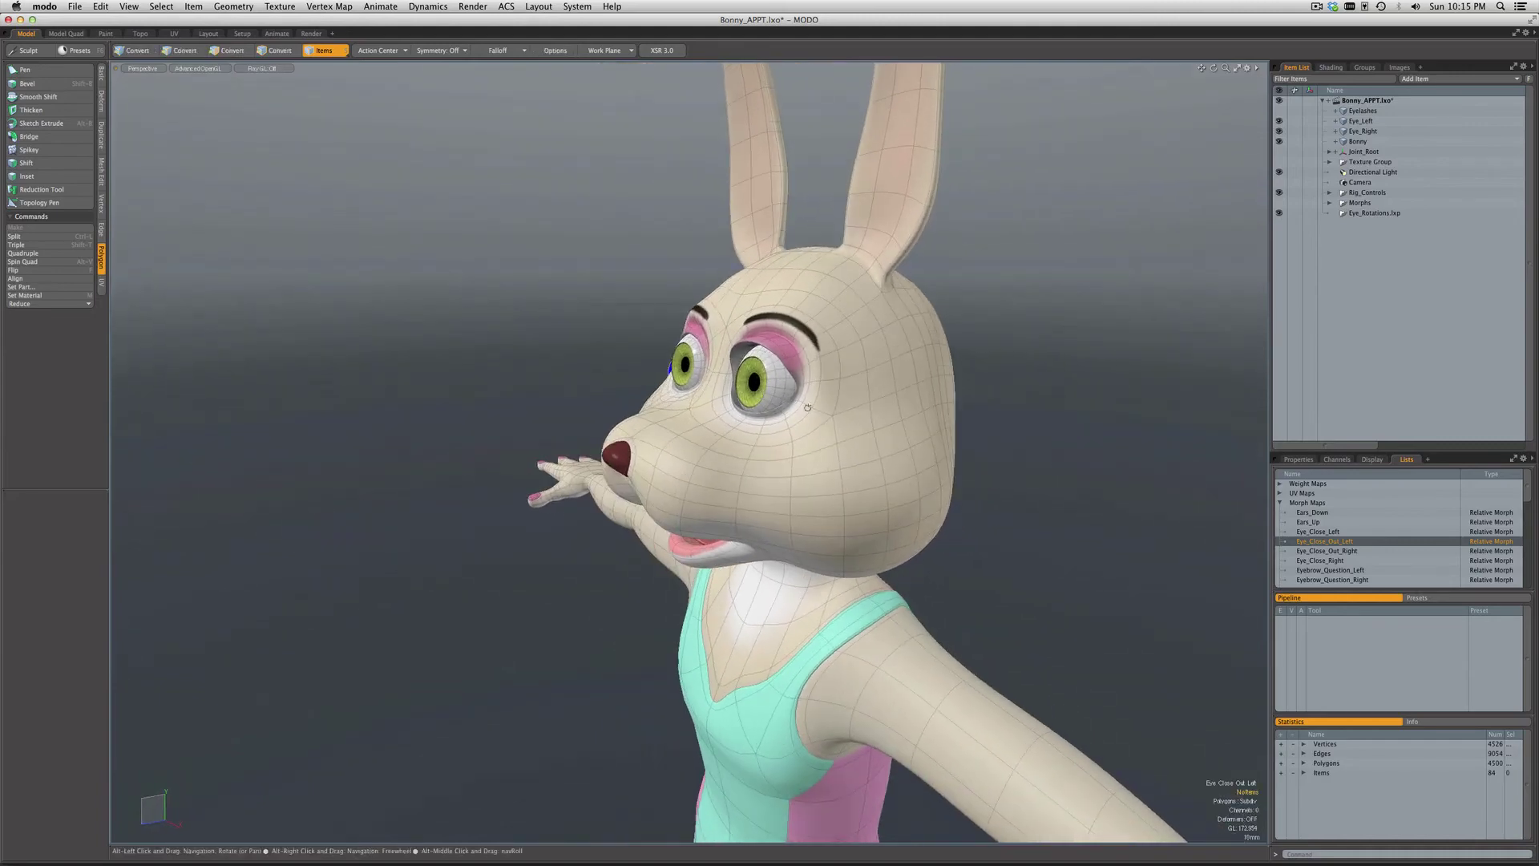
{"action": "left_click", "coordinate": [1333, 531]}
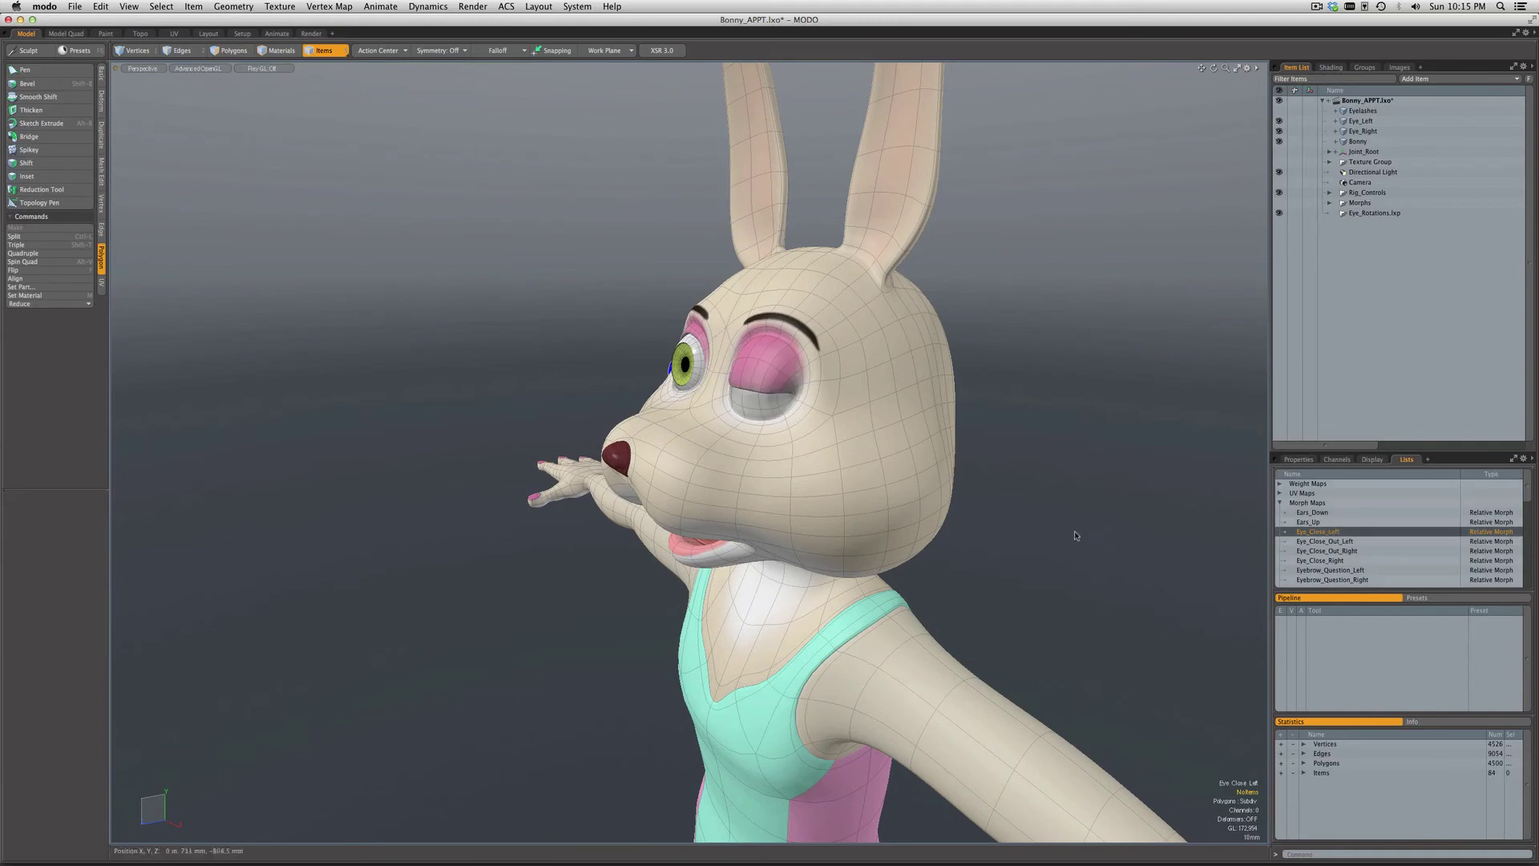
{"action": "left_click_drag", "start_coordinate": [1075, 532], "coordinate": [1266, 539], "text": "alt"}
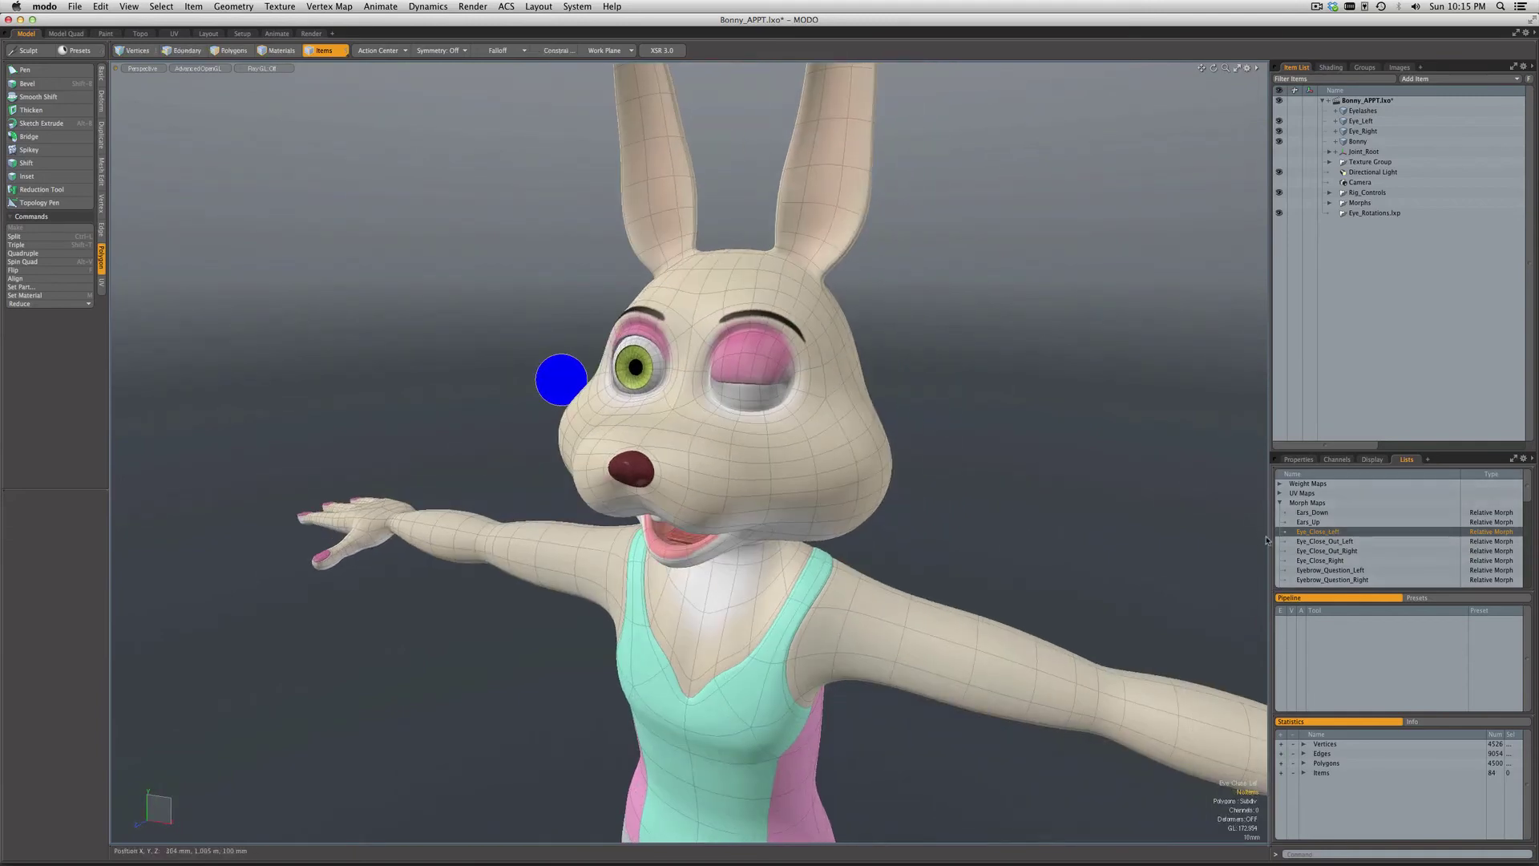
{"action": "left_click", "coordinate": [1323, 532], "text": "ctrl"}
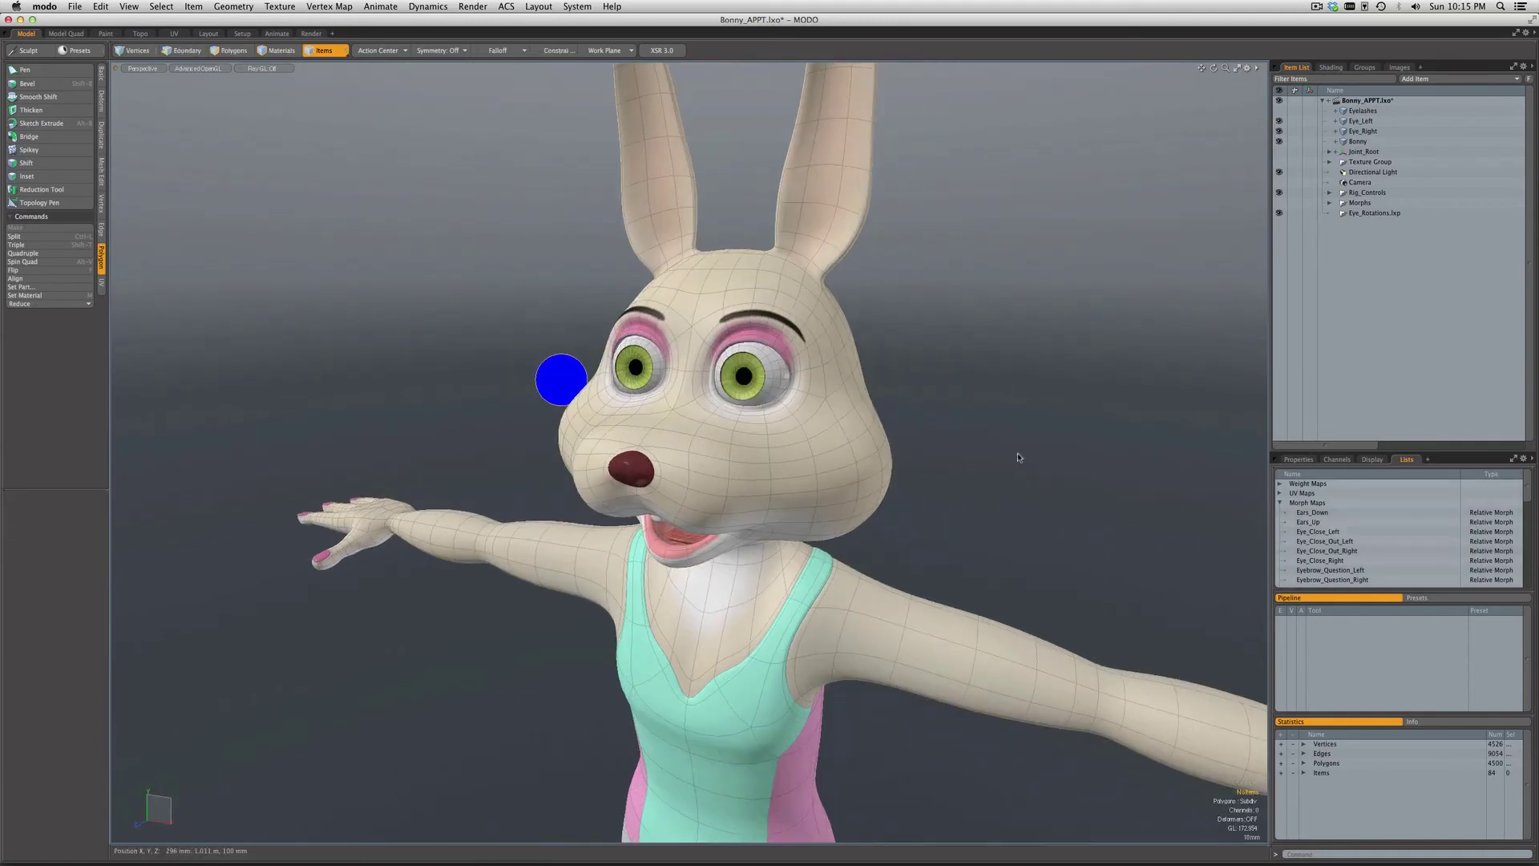
In the Setup layout, select the blue rig control beside the head and set its Blink channel to about 52% with Channel Haul.
{"action": "left_click", "coordinate": [241, 33]}
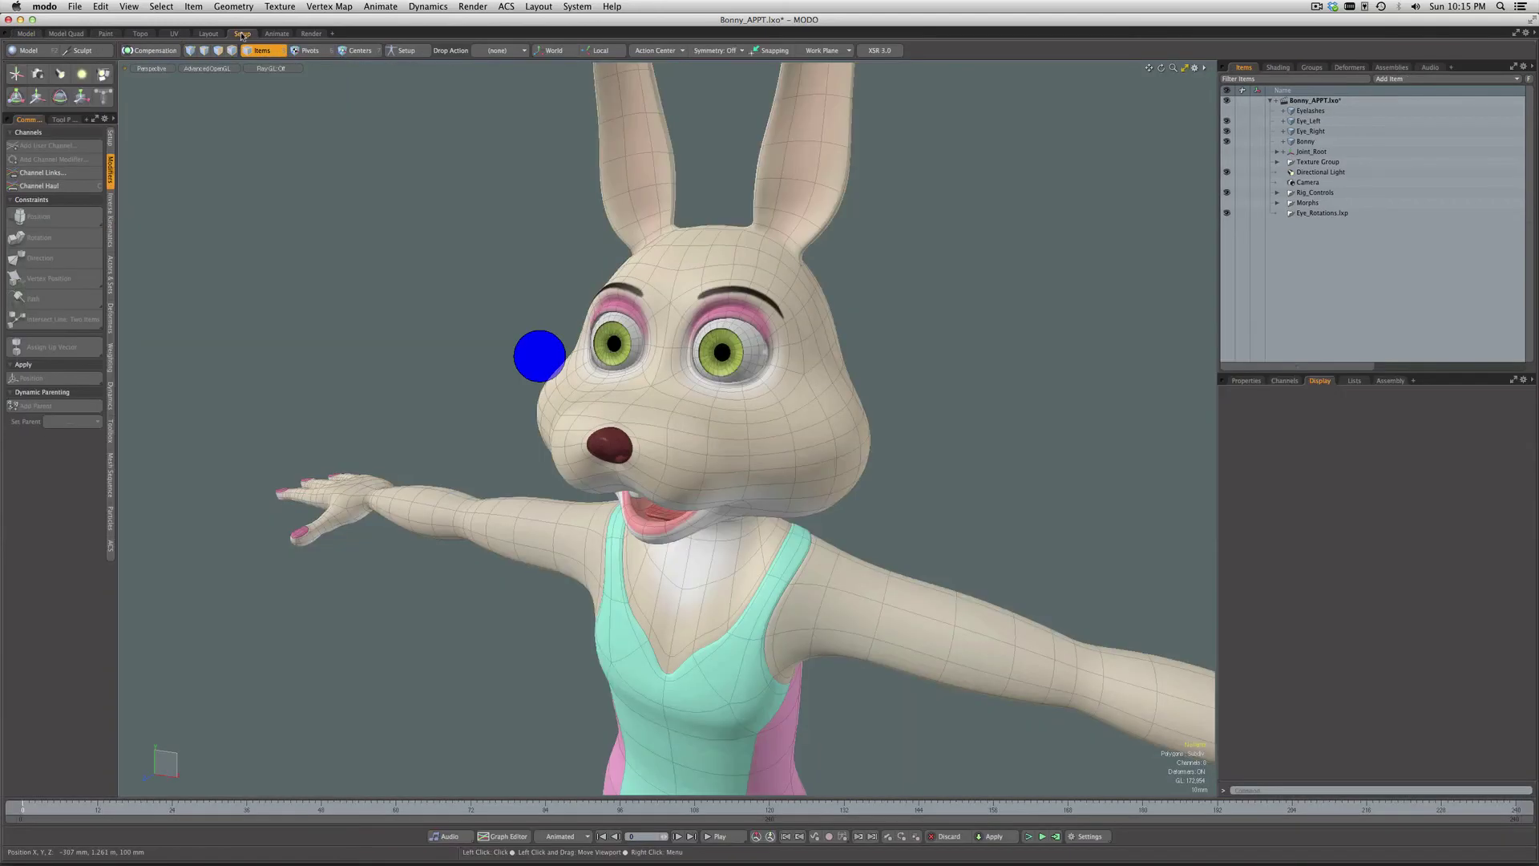
{"action": "left_click", "coordinate": [540, 356]}
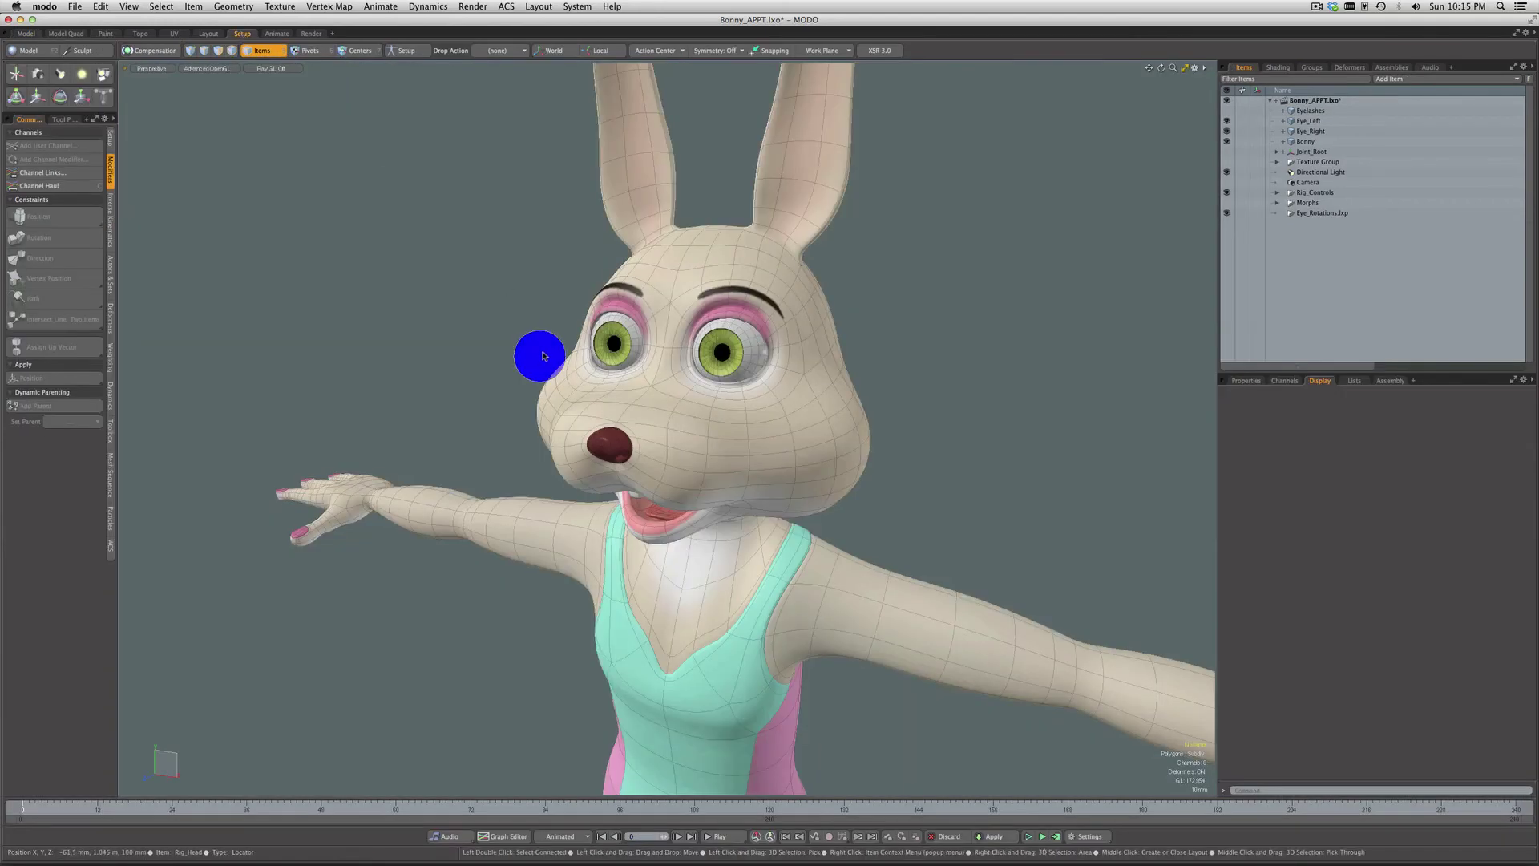
{"action": "left_click", "coordinate": [40, 185]}
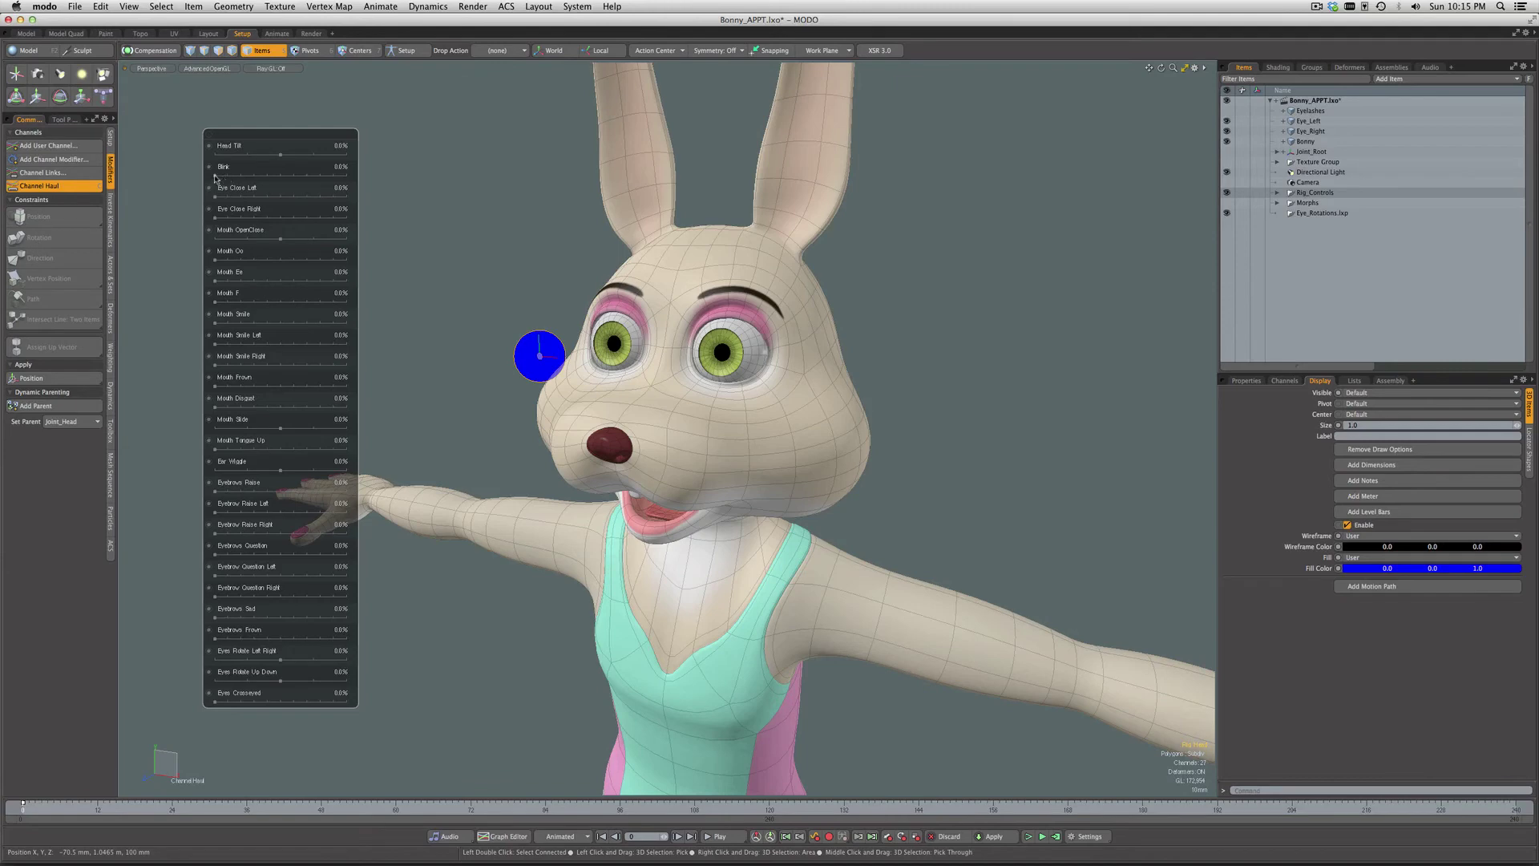
{"action": "mouse_move", "coordinate": [214, 175]}
{"action": "left_mouse_down"}
{"action": "mouse_move", "coordinate": [346, 175]}
{"action": "mouse_move", "coordinate": [221, 175]}
{"action": "mouse_move", "coordinate": [334, 175]}
{"action": "mouse_move", "coordinate": [241, 175]}
{"action": "left_mouse_up"}
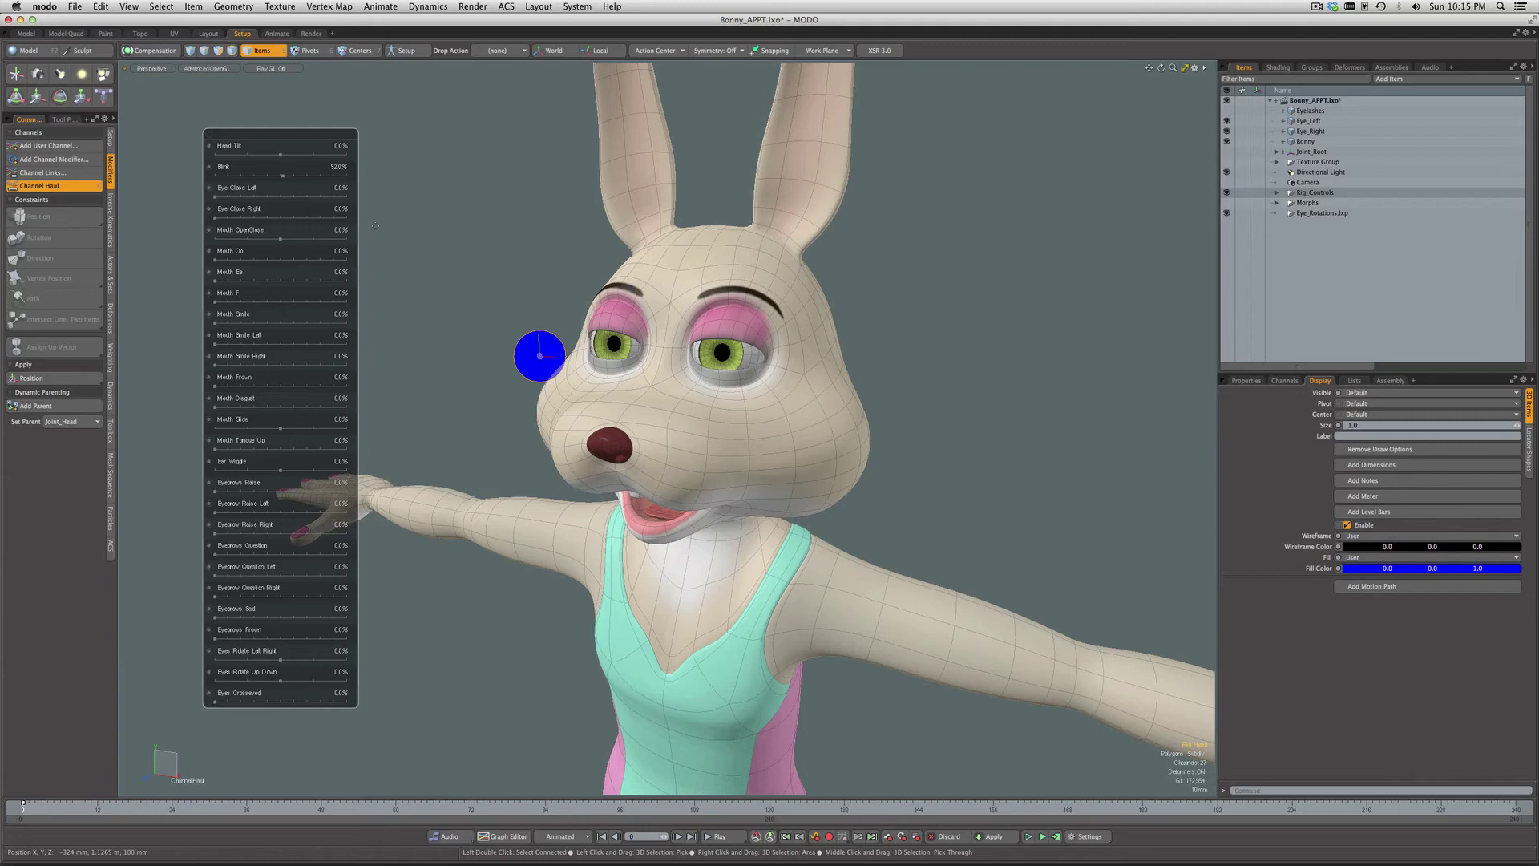
{"action": "left_click_drag", "start_coordinate": [283, 168], "coordinate": [244, 168]}
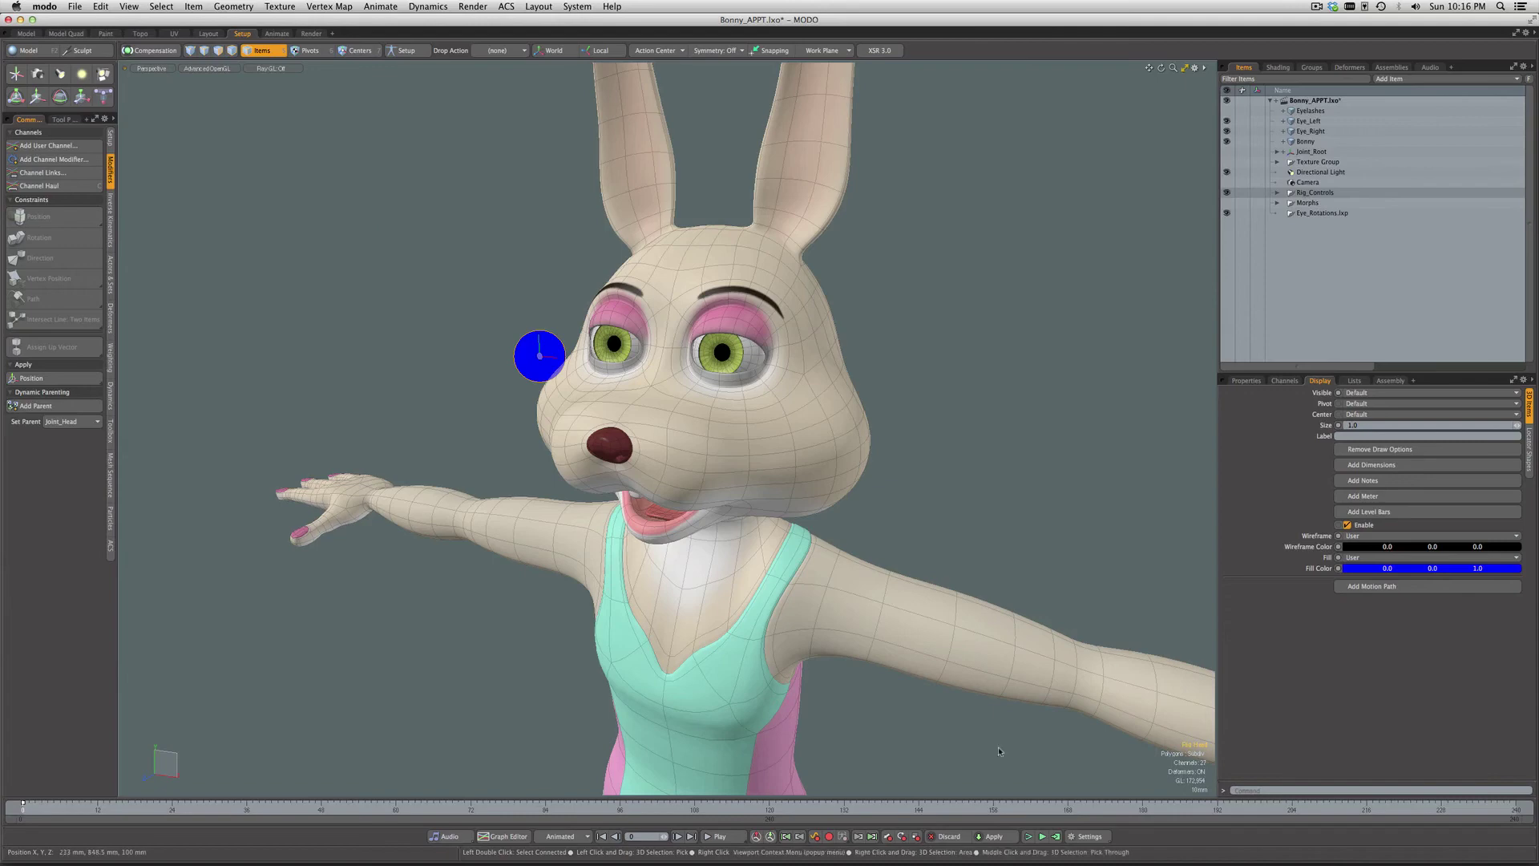
Switch to Safari to view the HippyDrome page and The Troll Bridge Project forum, and return to the rabbit model in MODO.
{"action": "key", "text": "super+Tab"}
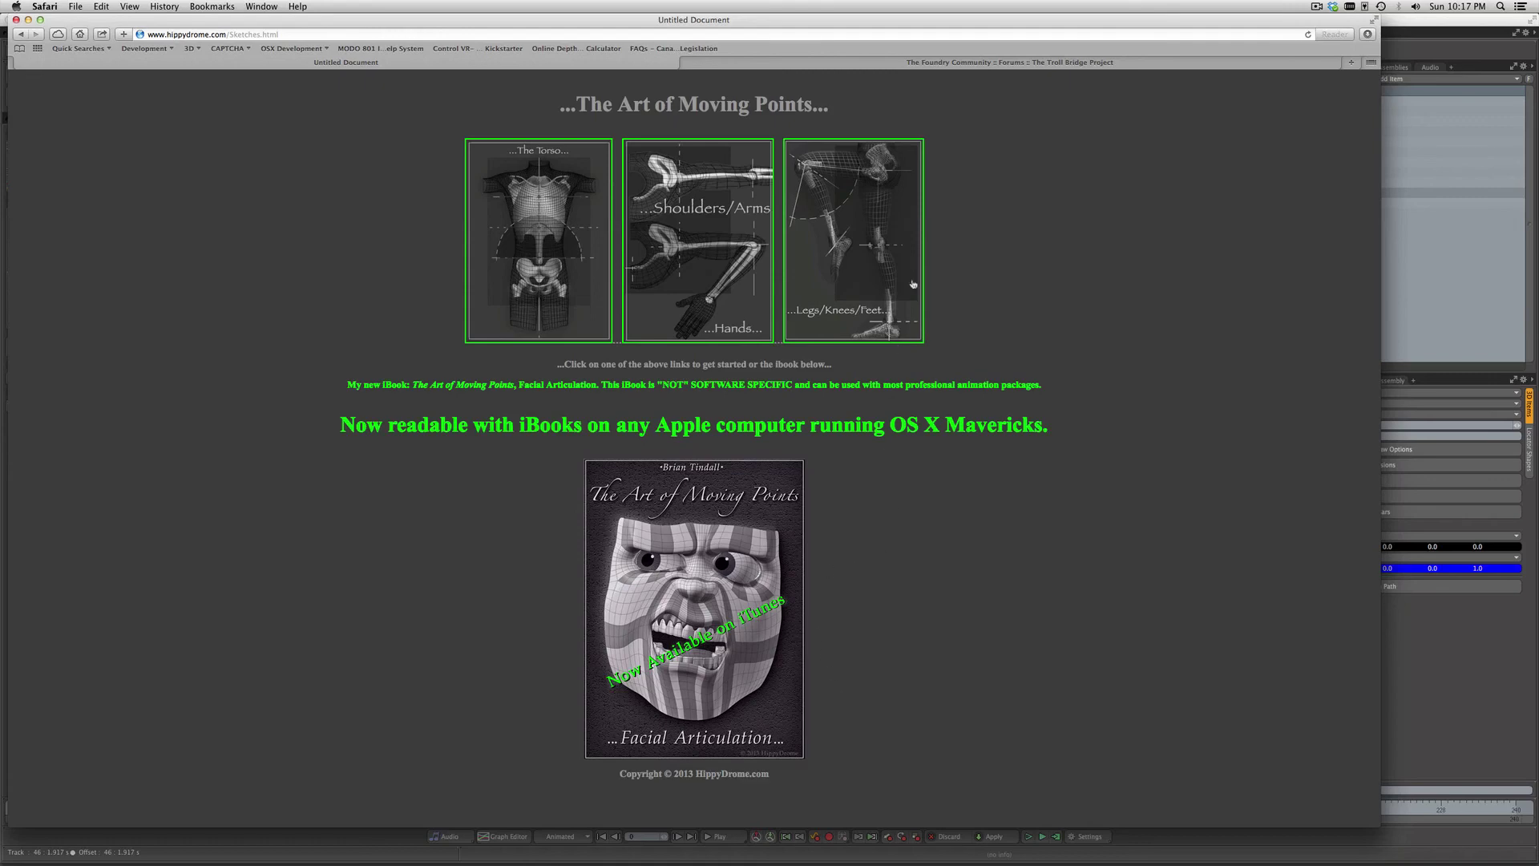
{"action": "left_click", "coordinate": [985, 64]}
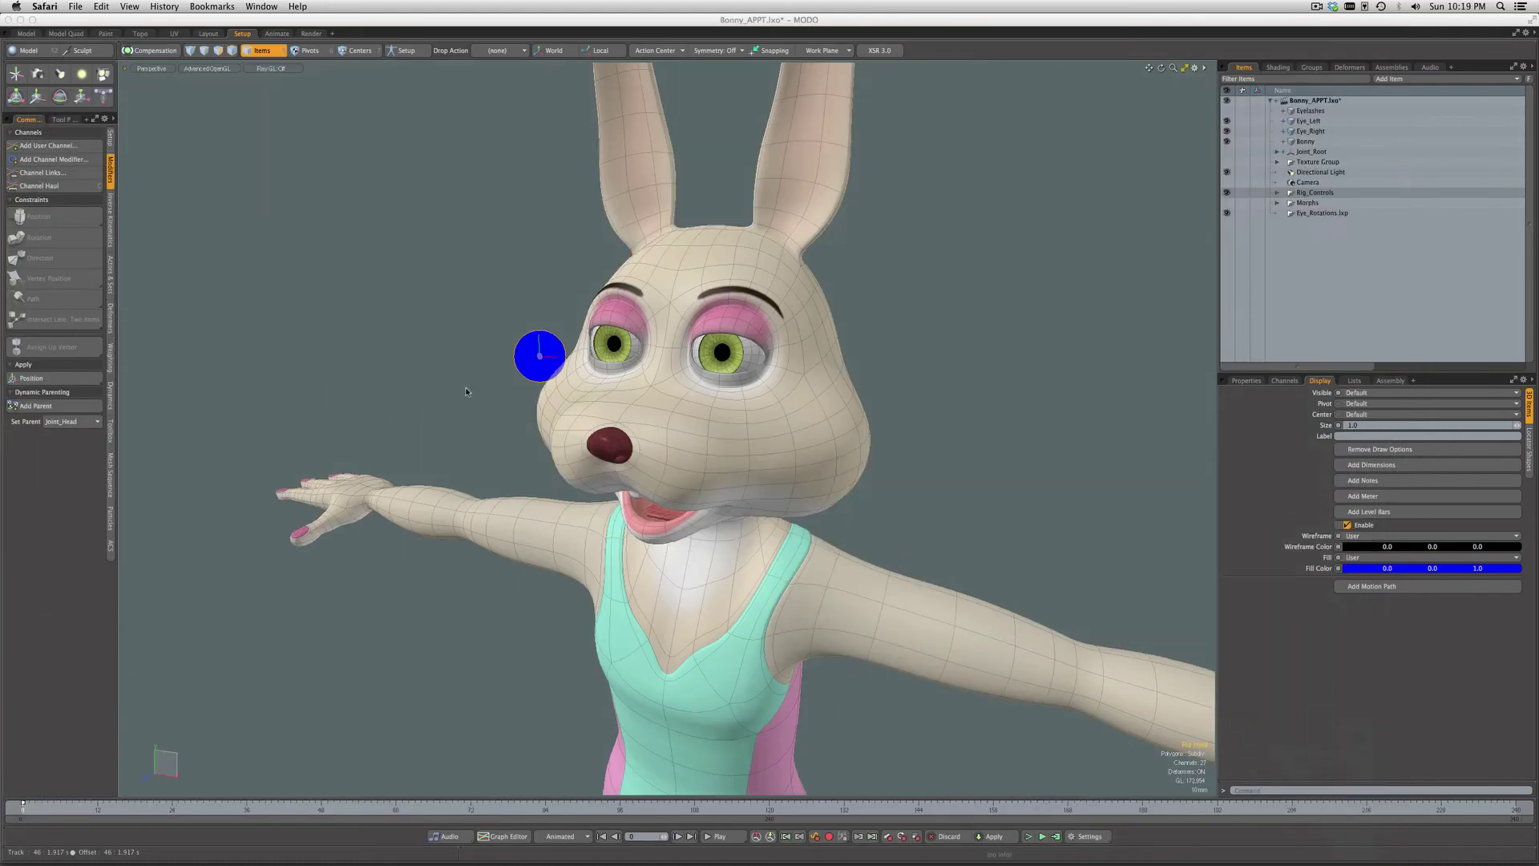
{"action": "left_click_drag", "start_coordinate": [465, 391], "coordinate": [494, 382], "text": "alt"}
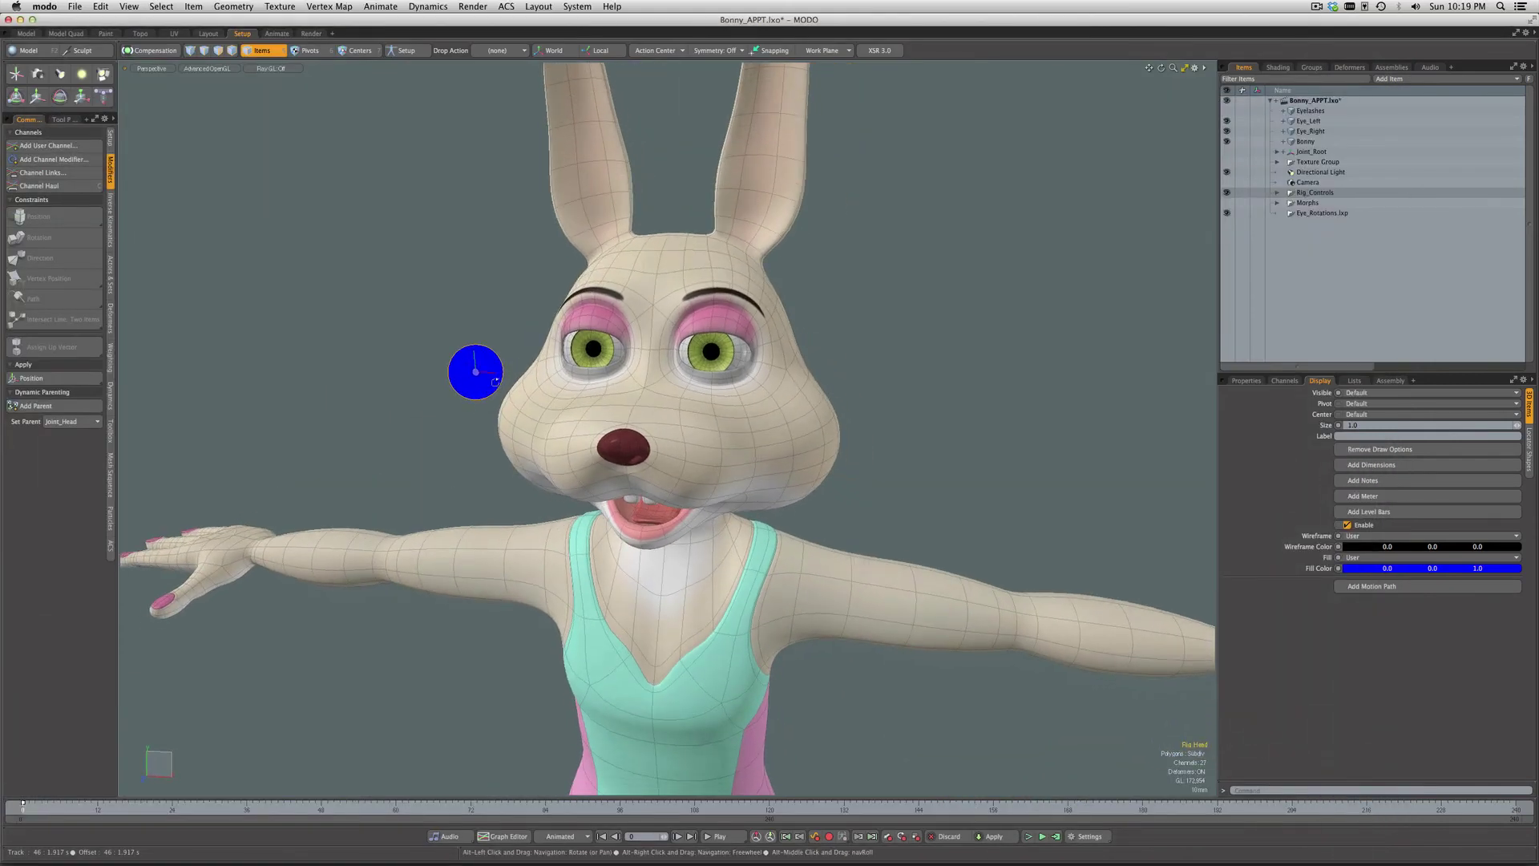